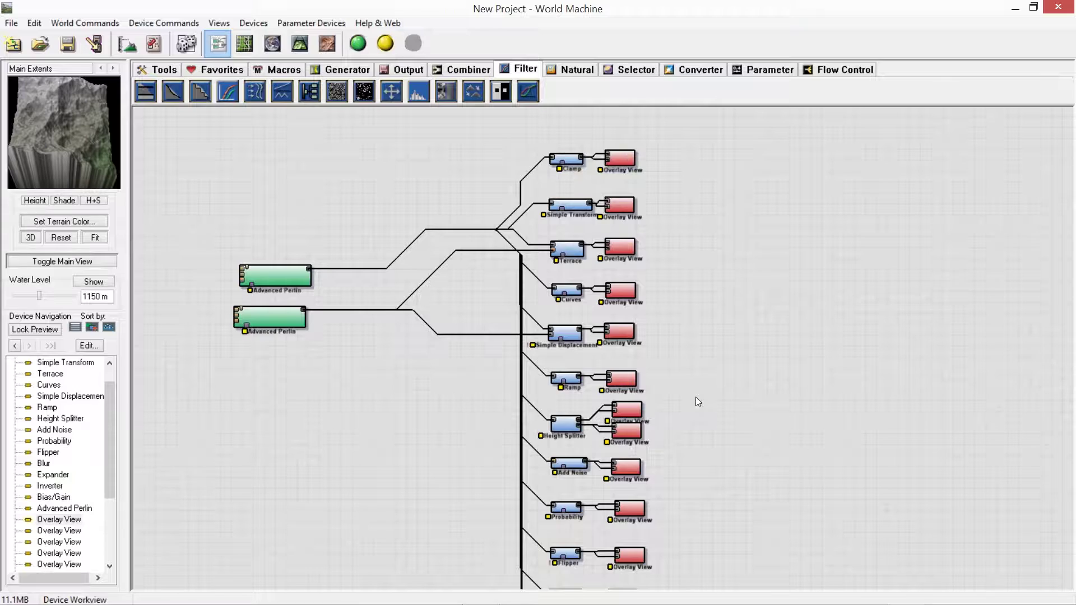
Step: Look over the whole network of filter devices and overlay views fed by the two Advanced Perlin generators
scroll(695, 397, down, 3)
scroll(673, 474, down, 3)
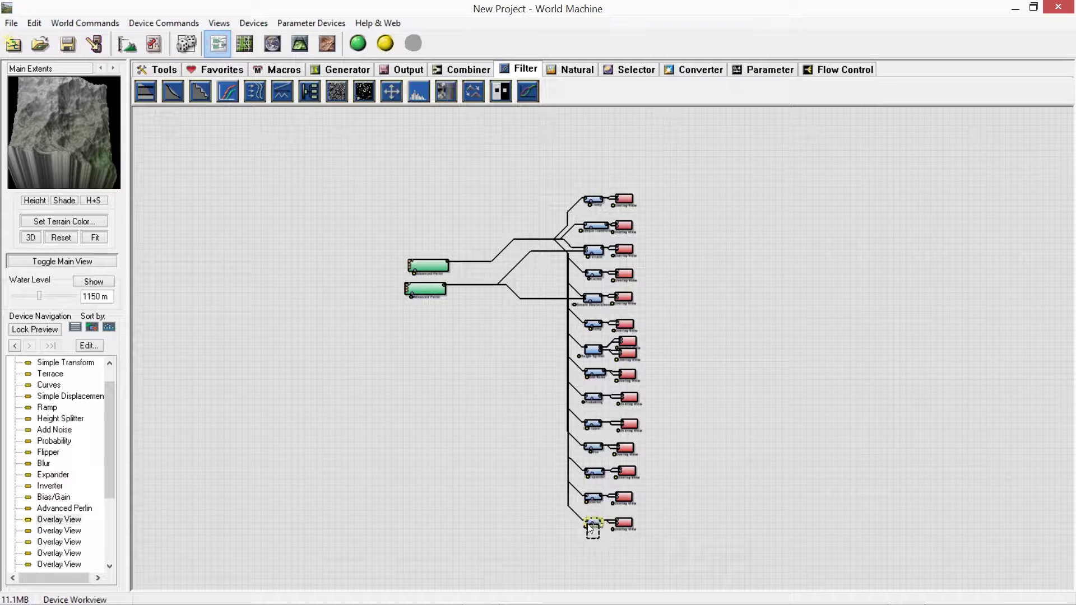
drag(600, 535, 579, 540)
scroll(656, 475, up, 2)
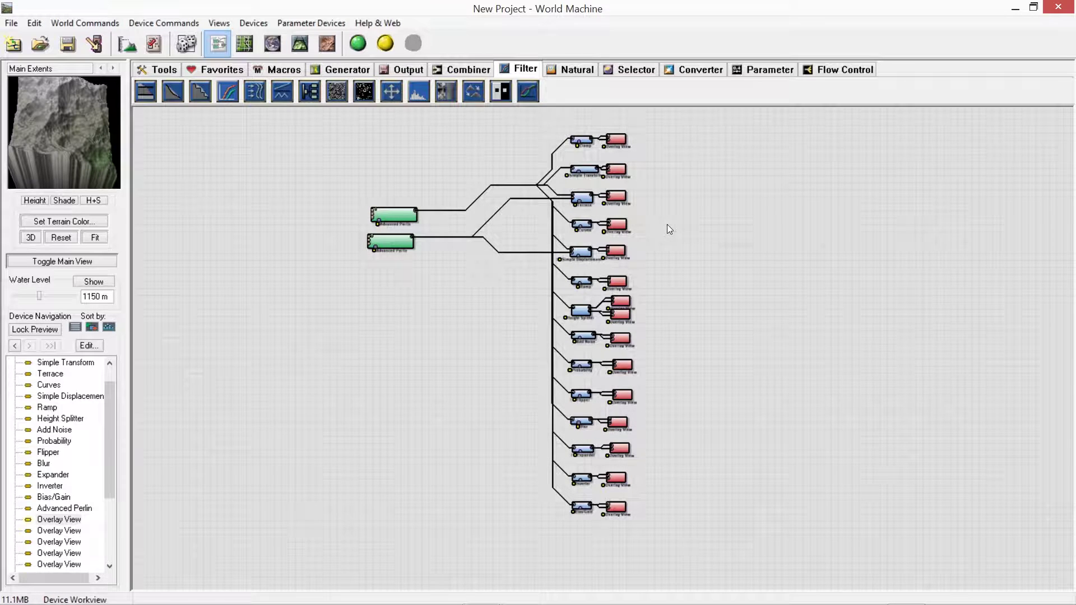
scroll(667, 224, up, 1)
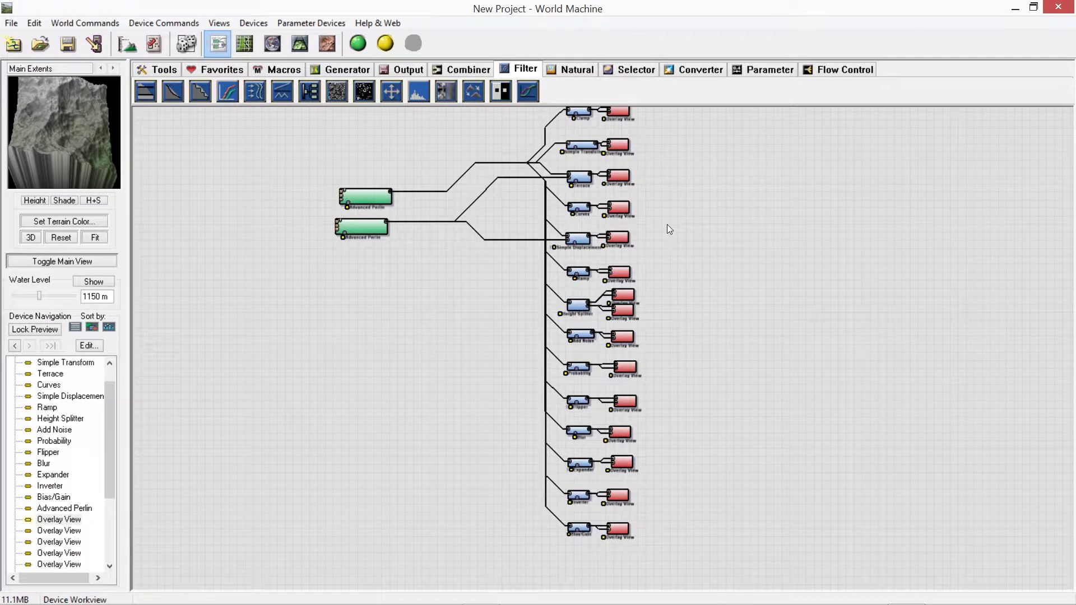
scroll(667, 224, up, 2)
scroll(594, 165, up, 1)
middle_drag(683, 165, 691, 335)
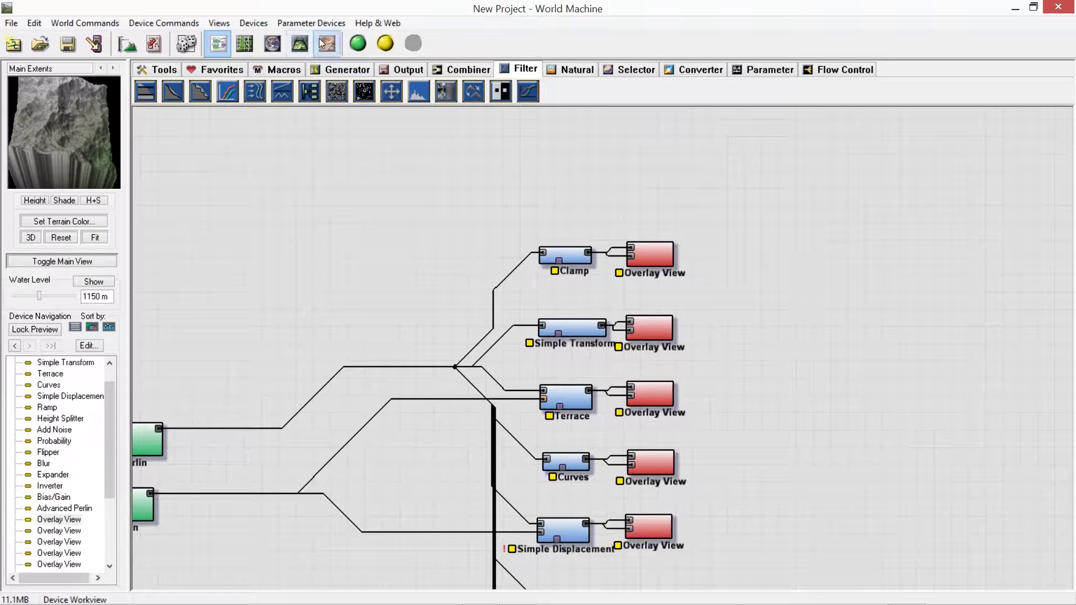
Step: Examine the terrain from another angle in the 3D view and return to the device workview
click(300, 43)
scroll(583, 277, up, 6)
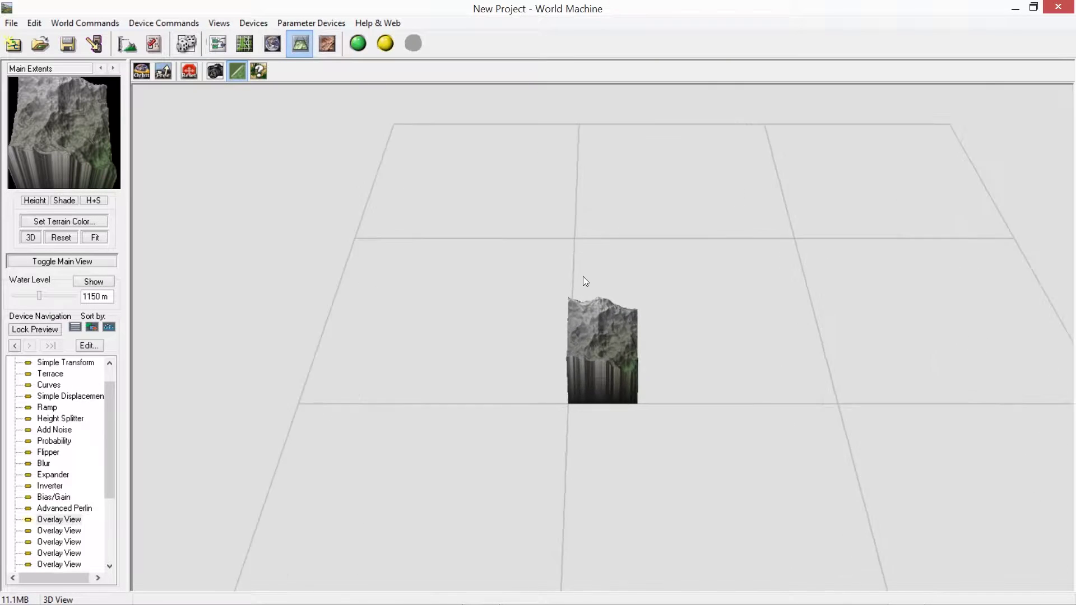
drag(670, 280, 588, 297)
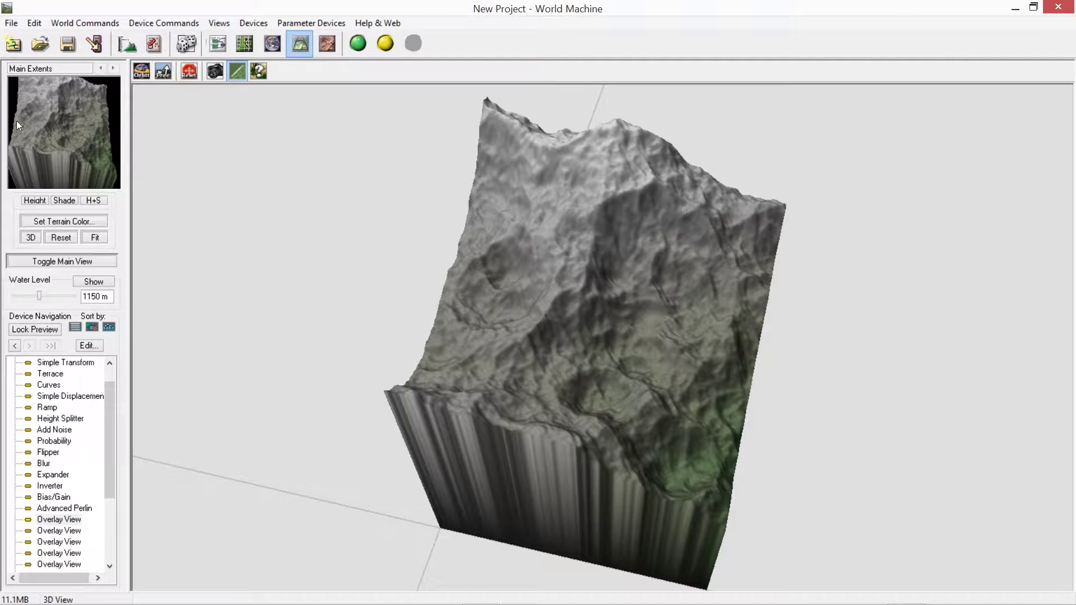
click(218, 44)
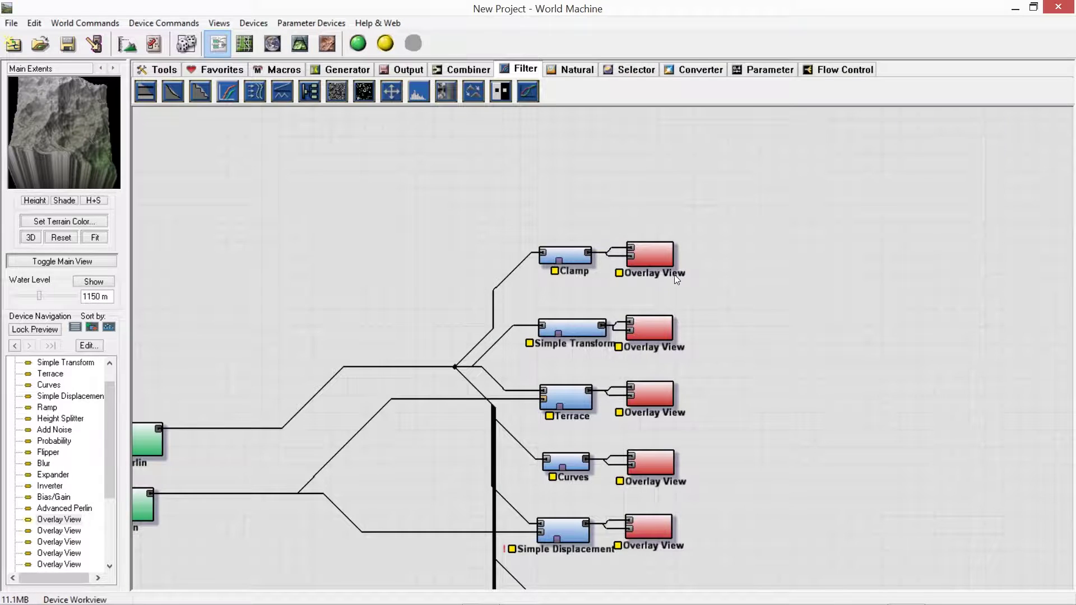
Step: Lock the preview on the Overlay View connected to the Clamp device
drag(754, 304, 740, 328)
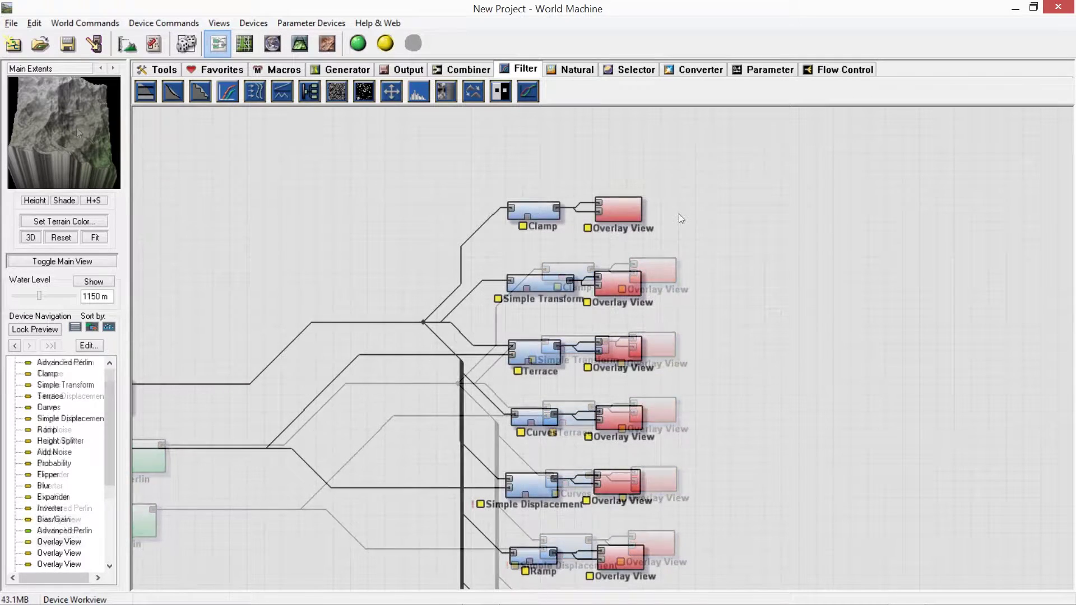
drag(632, 234, 670, 302)
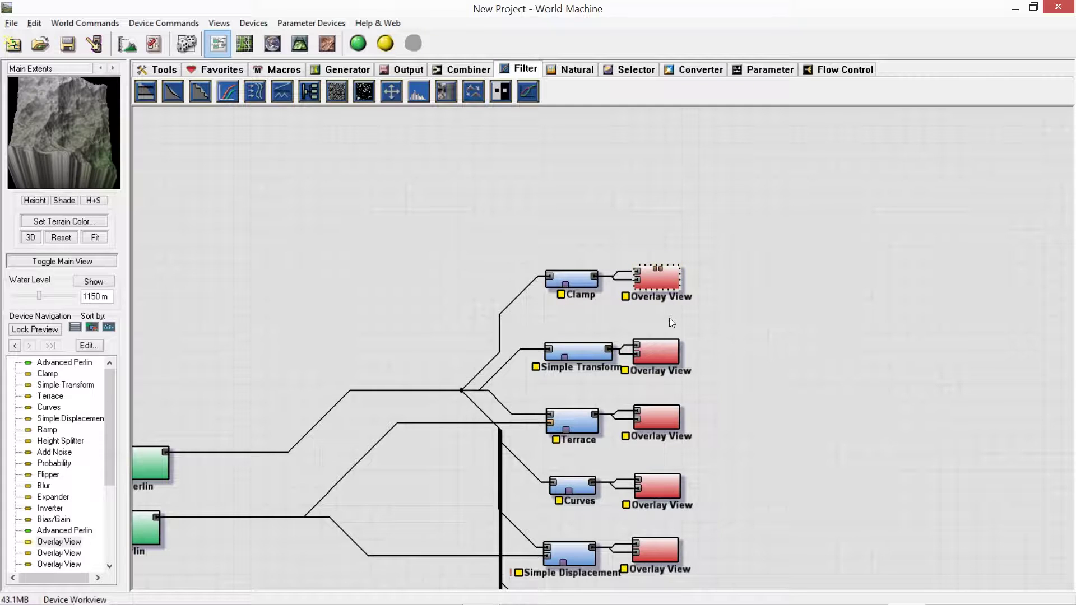
drag(724, 335, 707, 368)
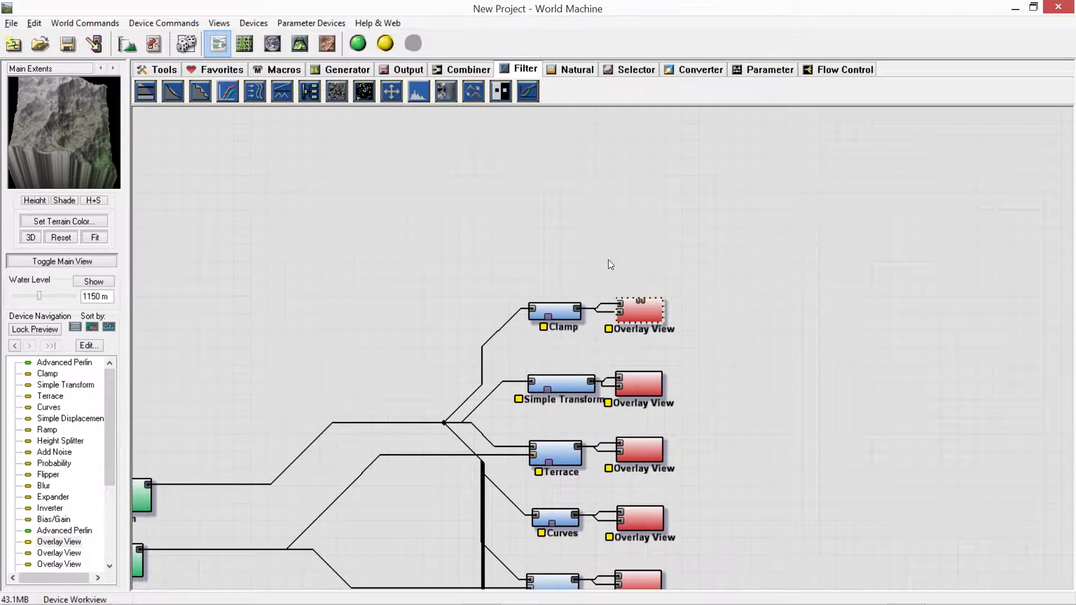
key(ctrl+f)
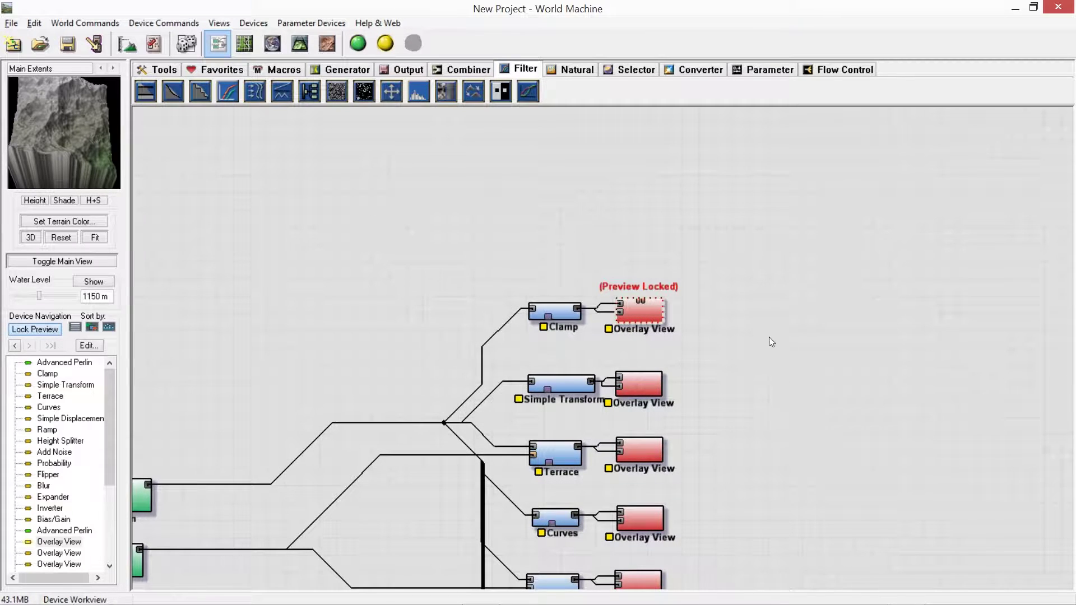
scroll(724, 372, up, 1)
scroll(714, 364, up, 1)
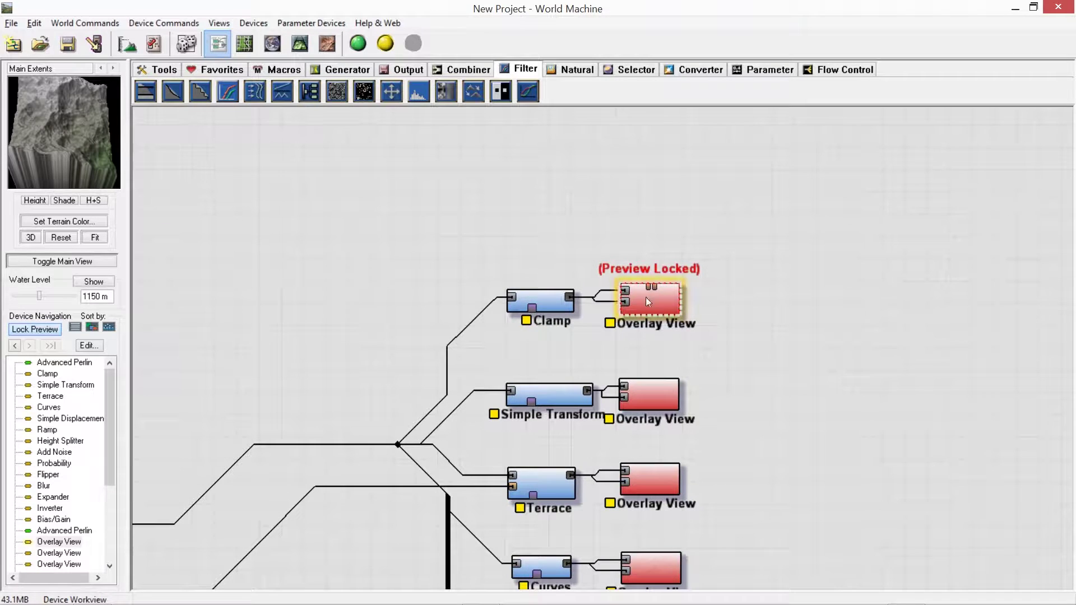
Step: Open the Clamp device's settings, try an upper height limit of 2441.25 m, and restore it to 2625 m
click(541, 299)
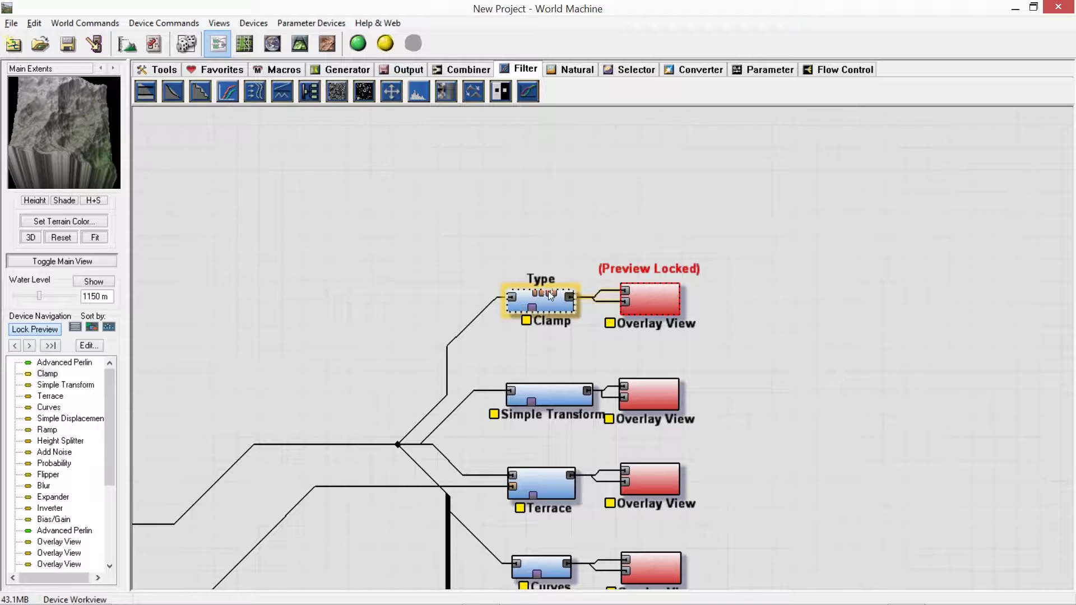
double_click(559, 304)
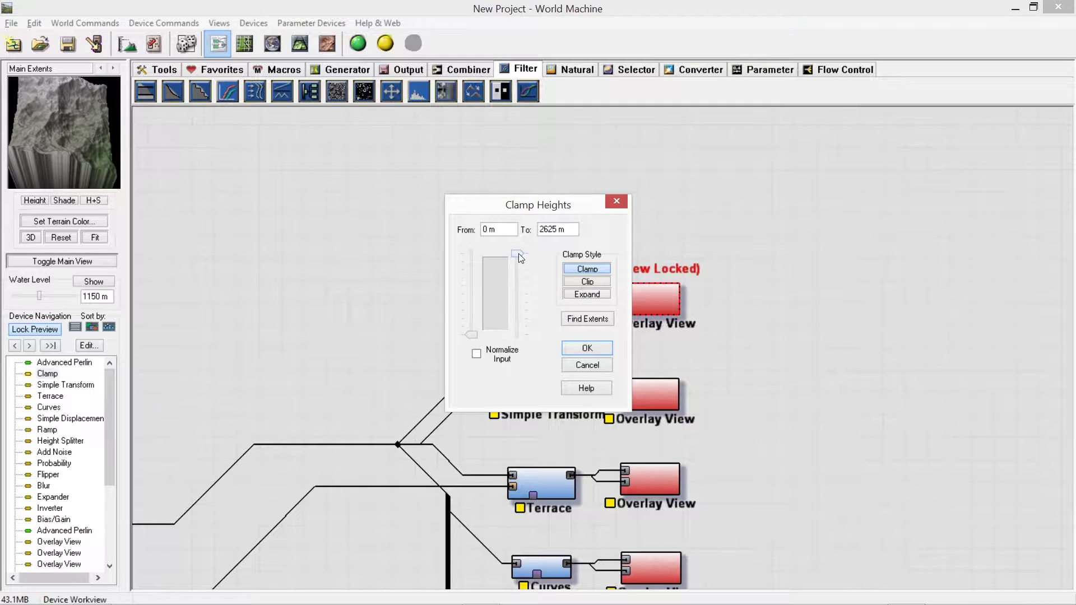
mouse_move(519, 255)
mouse_down()
mouse_move(516, 306)
mouse_move(518, 259)
mouse_up()
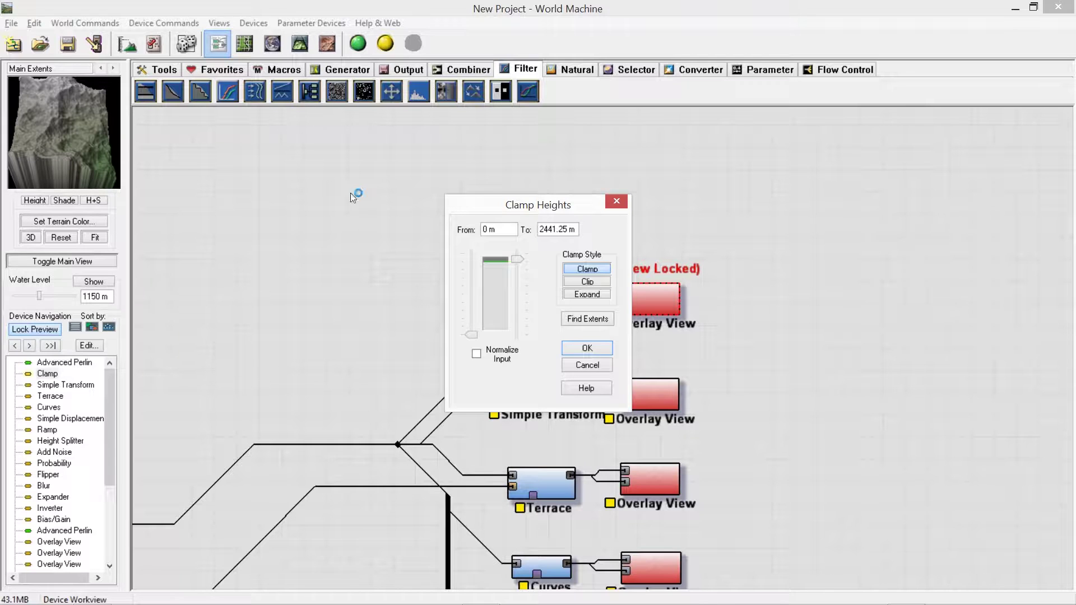
drag(517, 260, 513, 233)
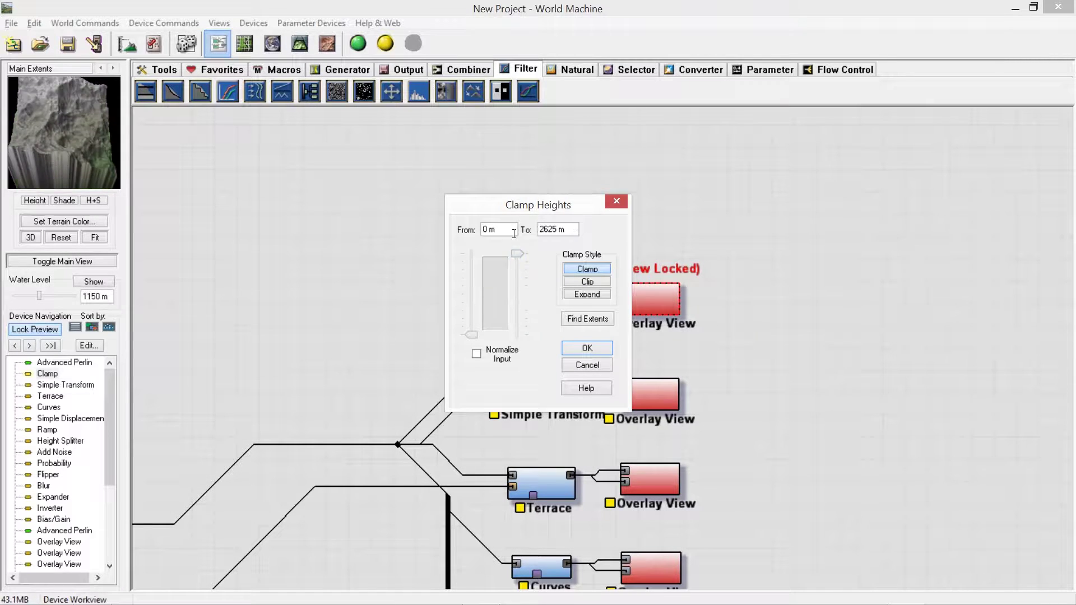
Step: Try the Clamp style with a height range of 236.25 to 1443.75 m, and with 971.25 to 2625 m
mouse_move(470, 335)
mouse_down()
mouse_move(471, 288)
mouse_move(472, 328)
mouse_up()
drag(517, 253, 516, 290)
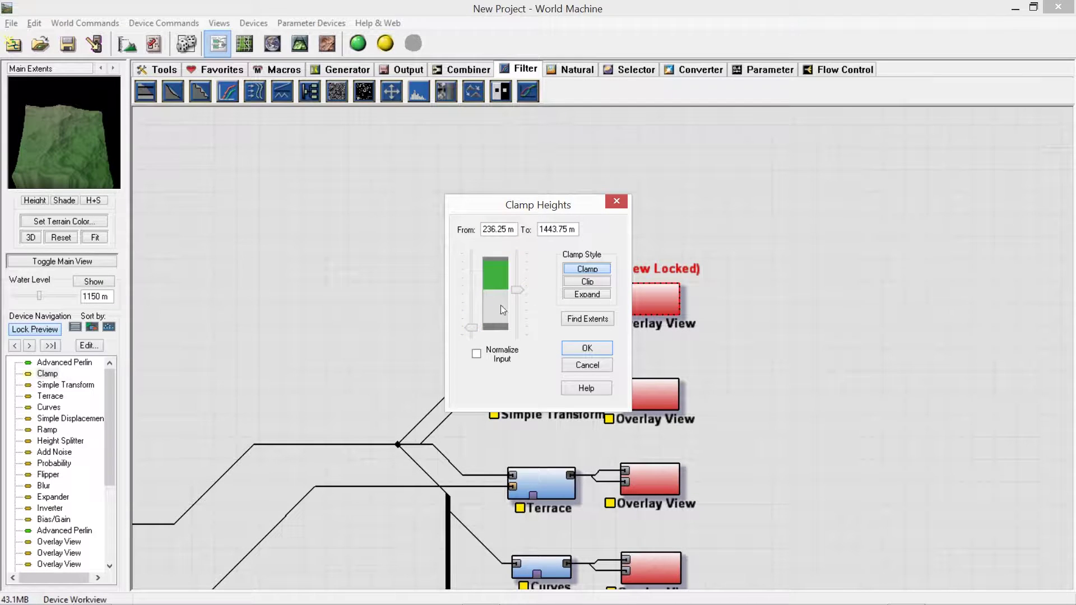
drag(473, 327, 517, 254)
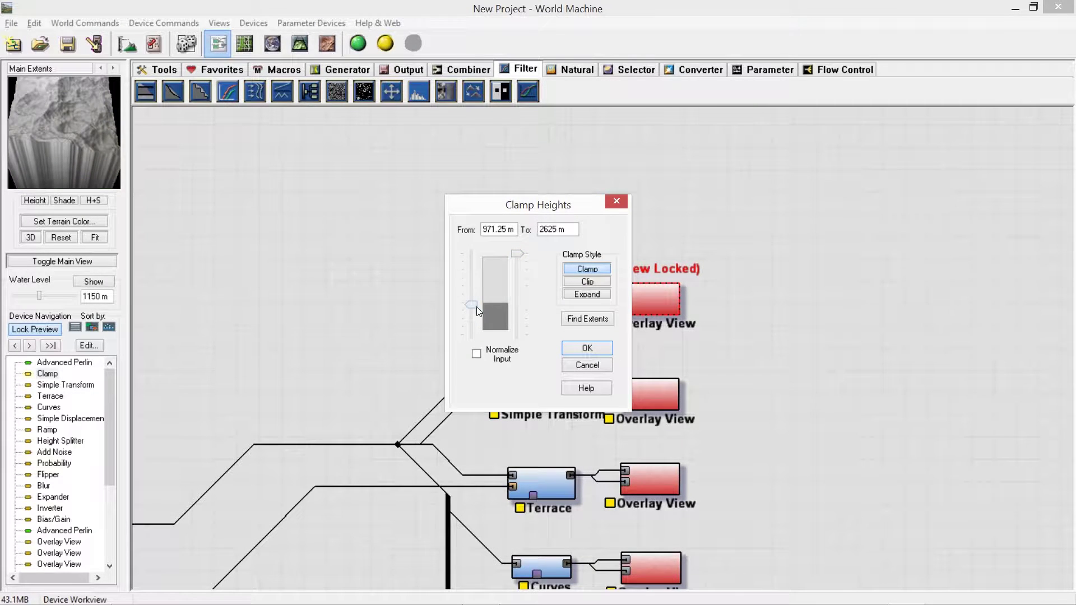
Step: Try the Clip style from the full height range, raising the lower limit to 1758.75 m
drag(476, 307, 472, 335)
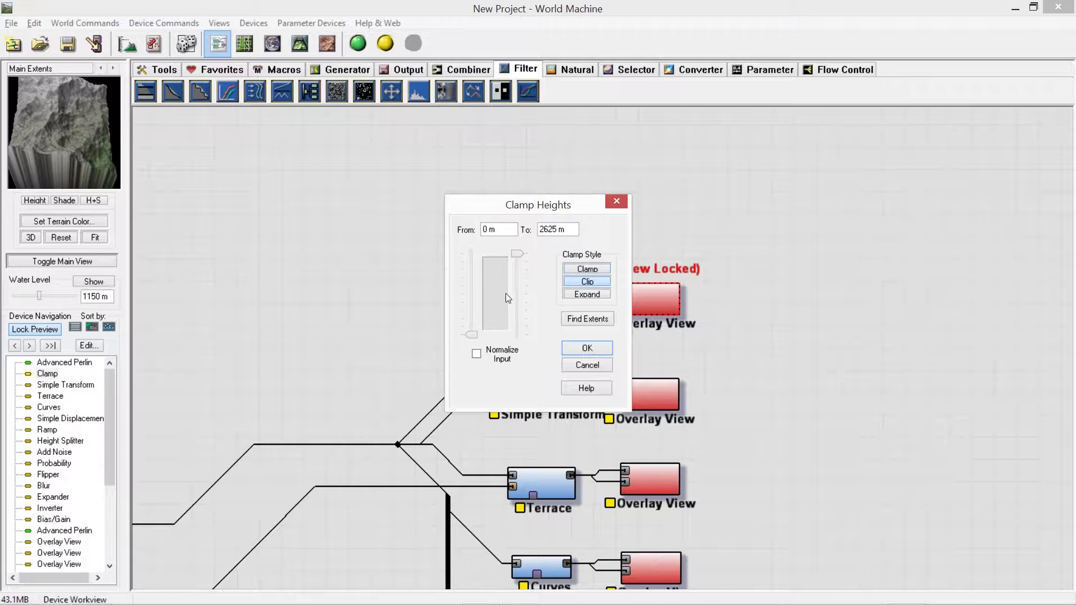
drag(518, 259, 515, 234)
drag(470, 333, 479, 279)
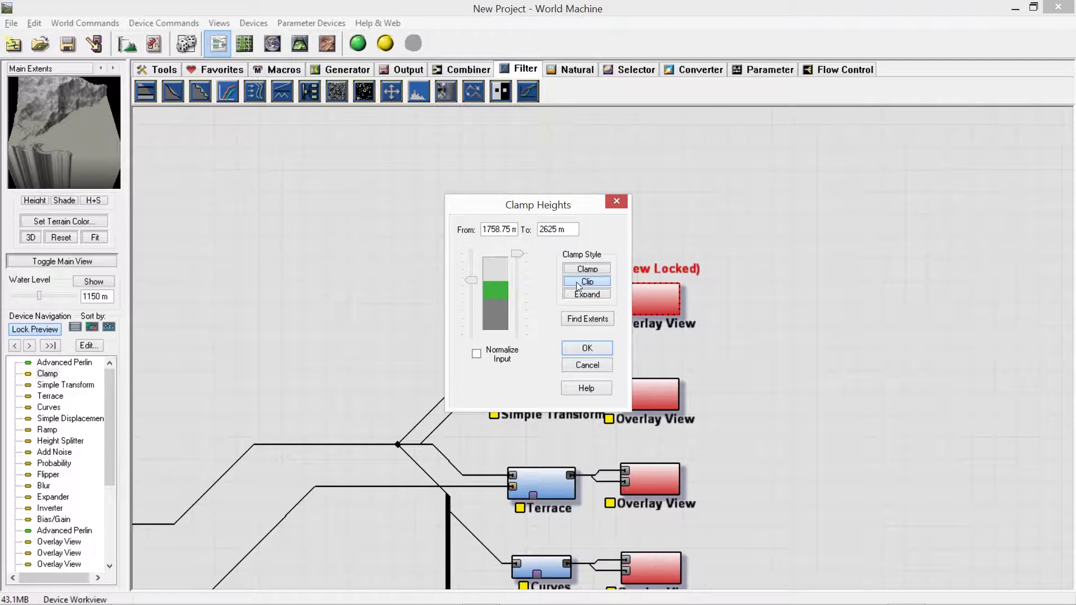
Step: Switch the clamp style to Expand, reset the range, and raise the lower height limit to 1076.25 m
click(600, 294)
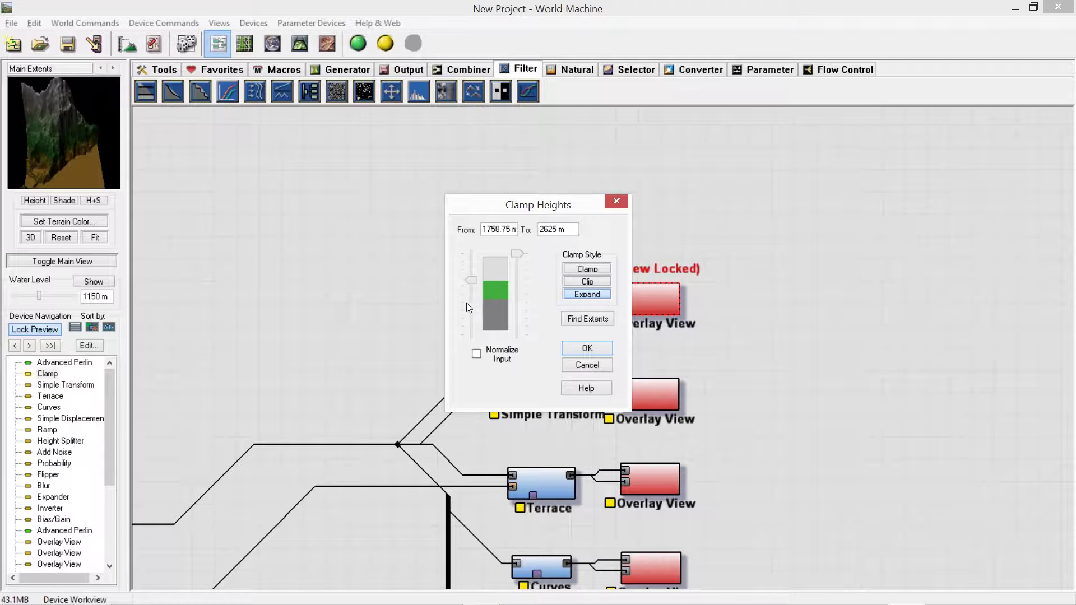
drag(472, 280, 473, 339)
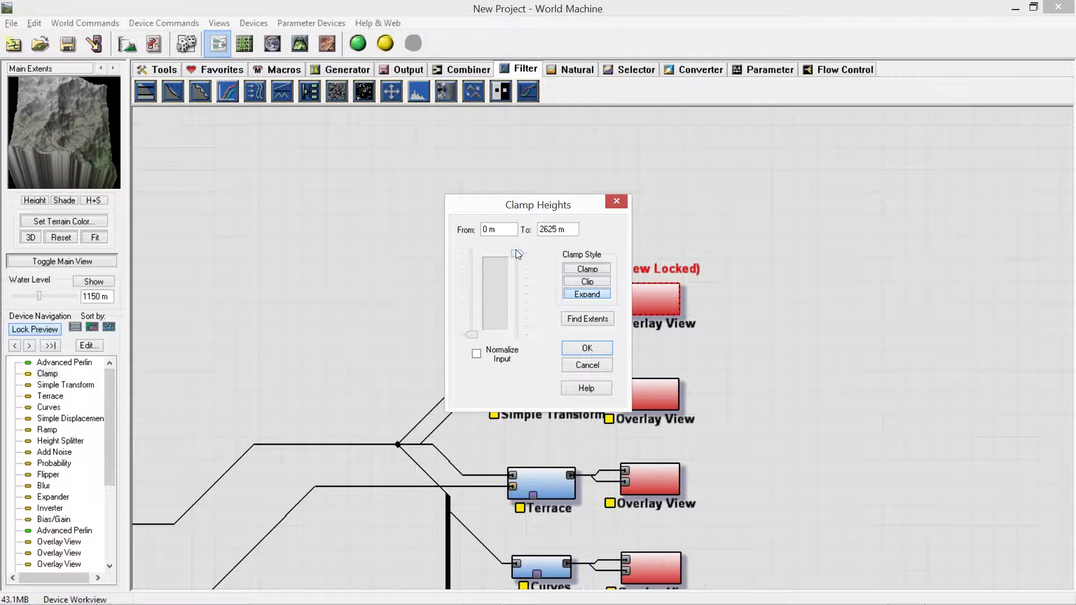
mouse_move(517, 255)
mouse_down()
mouse_move(519, 282)
mouse_move(518, 255)
mouse_move(537, 275)
mouse_move(537, 255)
mouse_up()
drag(472, 334, 472, 303)
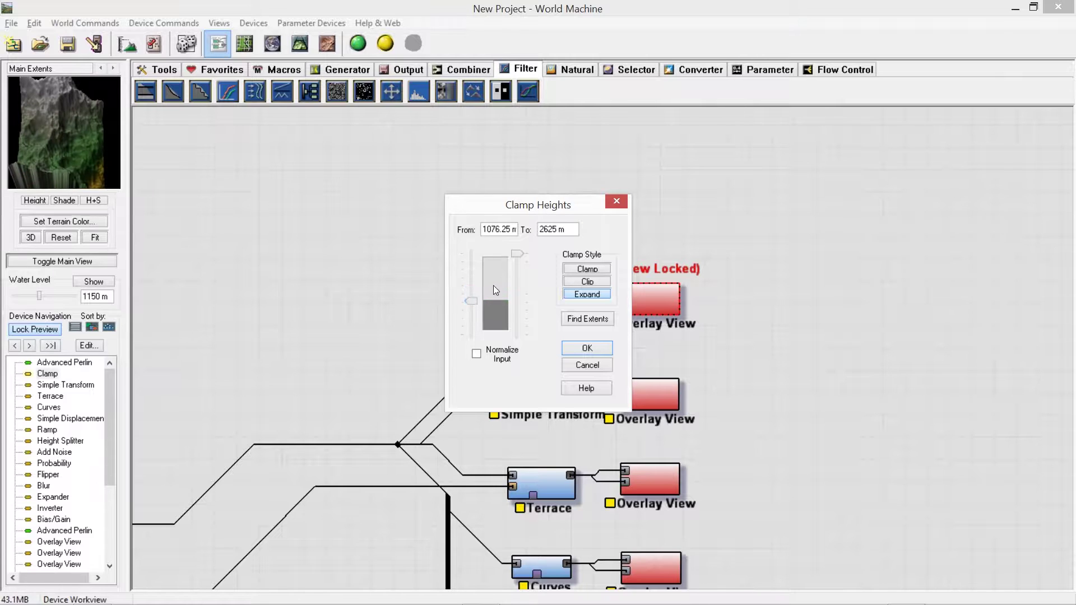
Step: Narrow the Expand height range to 1653.75 m through 1732.5 m
drag(516, 253, 473, 314)
drag(515, 282, 527, 254)
drag(471, 315, 472, 284)
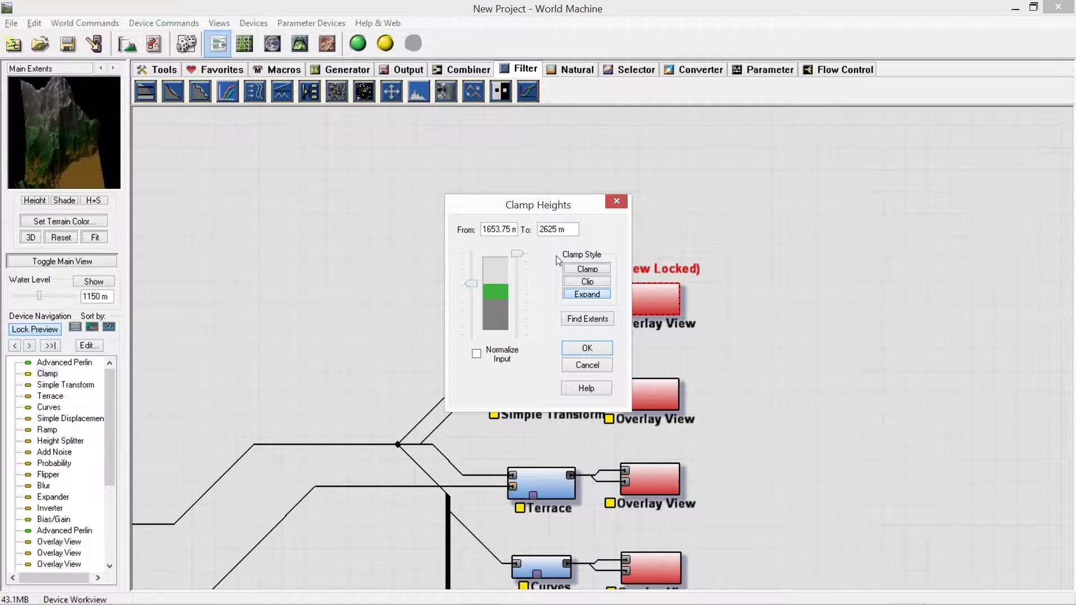
drag(523, 254, 521, 280)
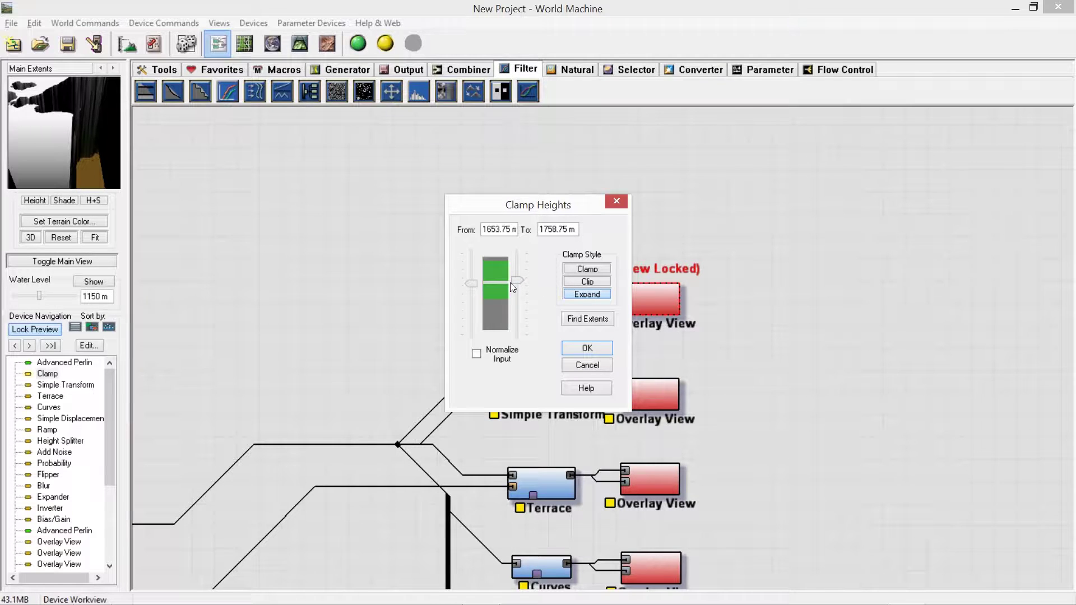
drag(512, 280, 516, 282)
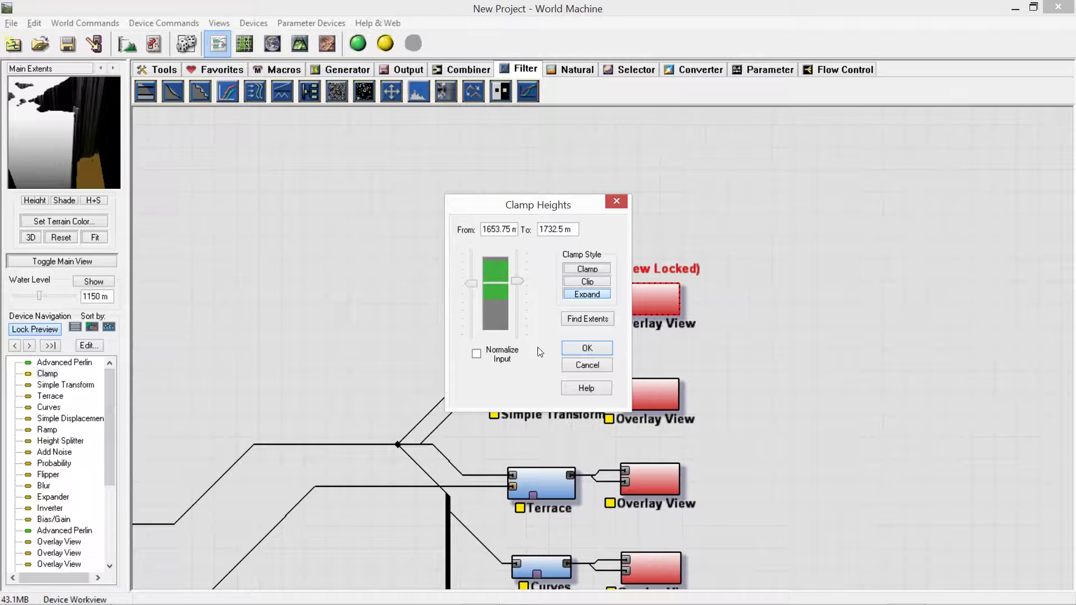
Step: Compare the terrain with Normalize Input on and off, and accept the Clamp settings with it off
click(476, 353)
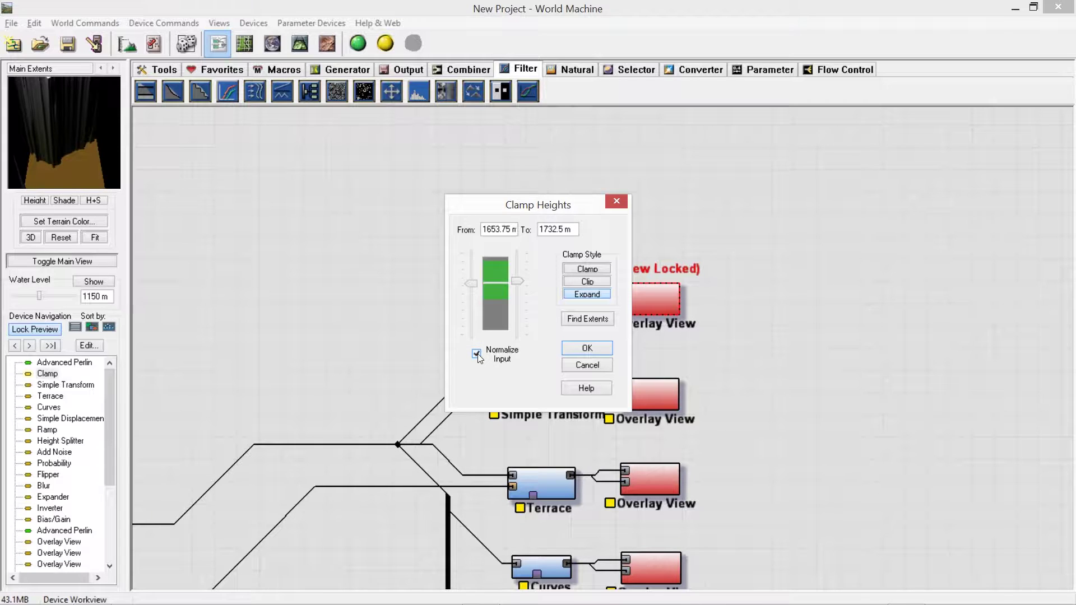
click(476, 354)
click(476, 353)
click(476, 354)
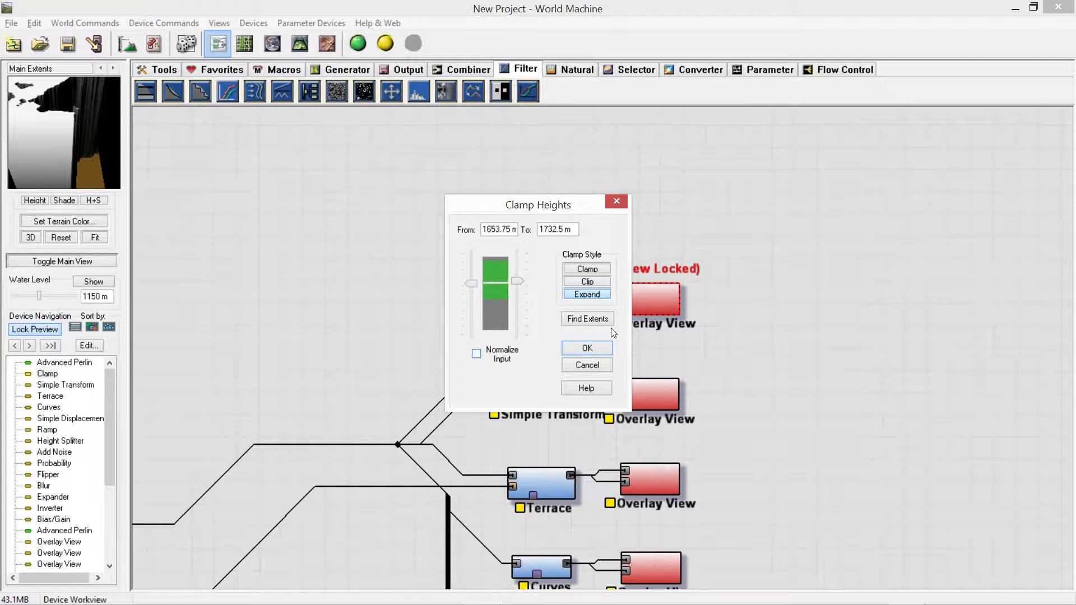
click(477, 353)
click(477, 354)
click(505, 355)
click(506, 355)
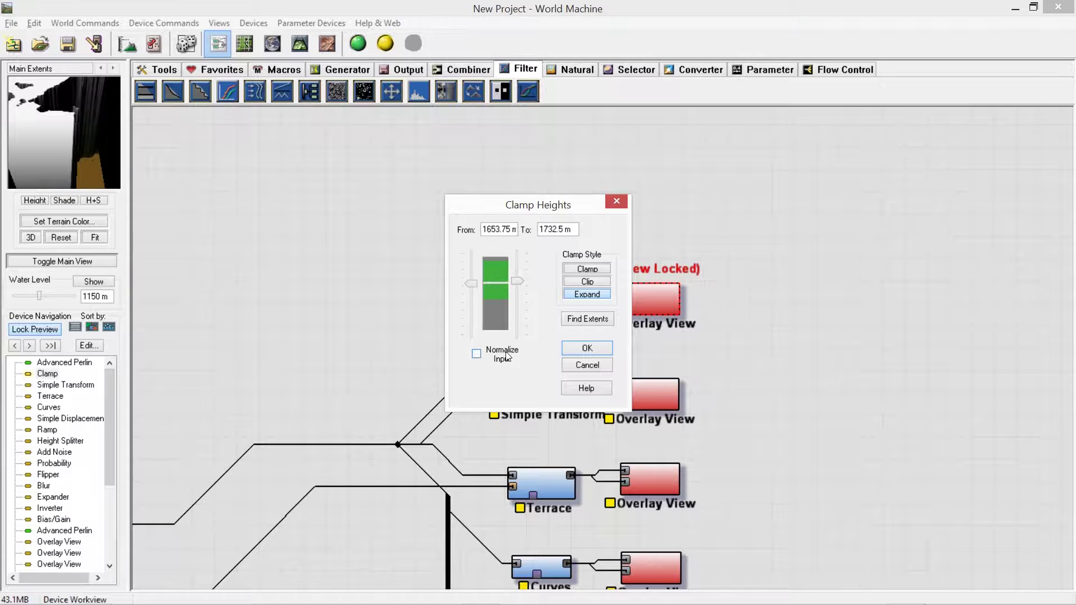
click(594, 348)
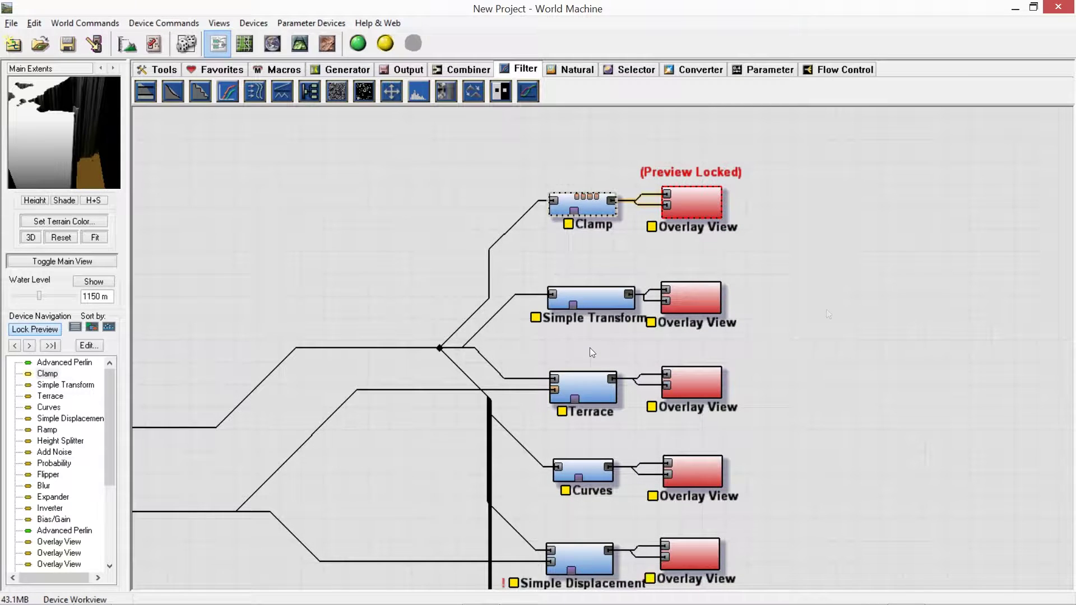
Step: Shift the Simple Transform device slightly and lock the preview on its connected Overlay View
drag(613, 303, 594, 310)
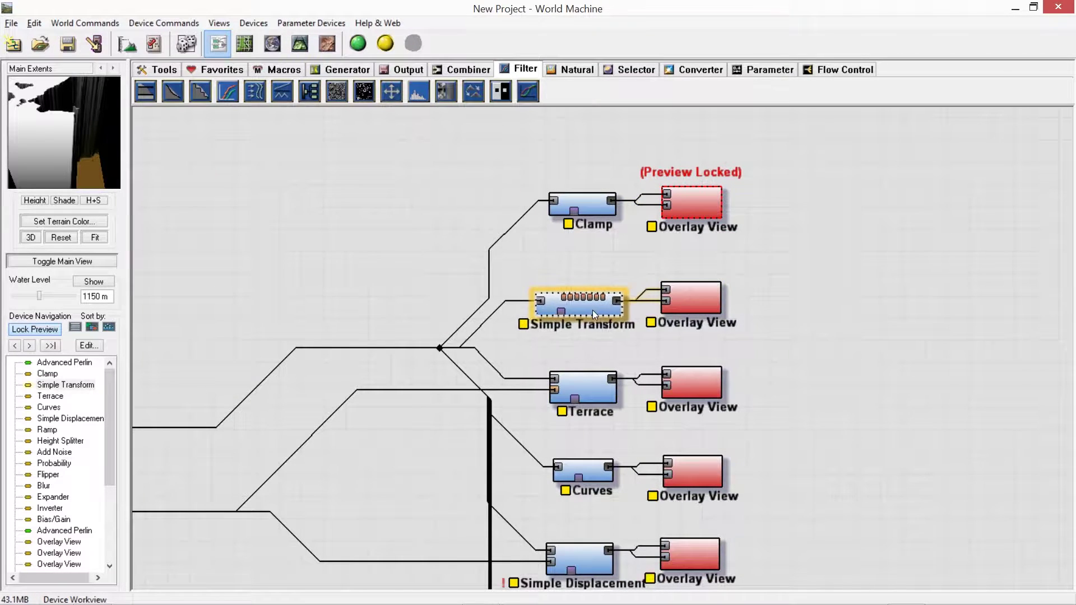
click(688, 307)
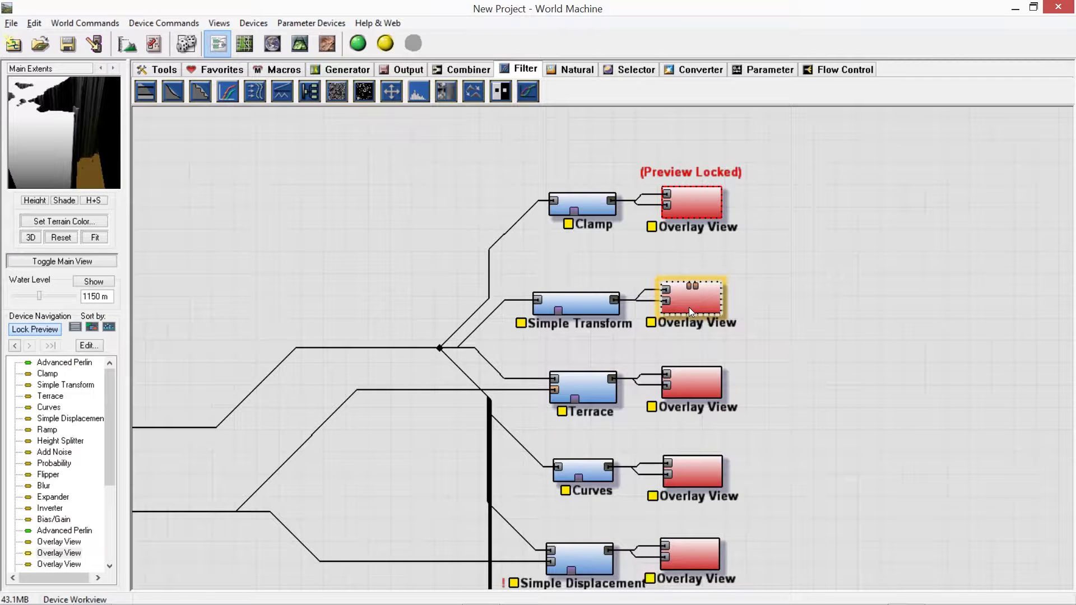
key(ctrl+f)
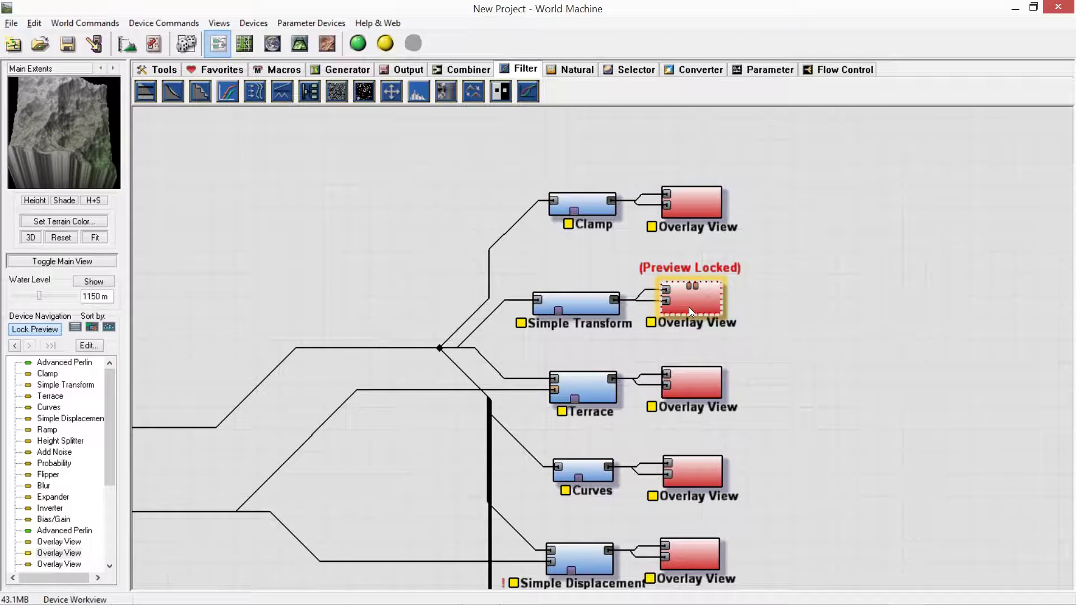
Step: Open the Simple Transform settings and preview Glaciate, Midland Plateau and the Smoothing filter one at a time at maximum, resetting each to zero
double_click(588, 301)
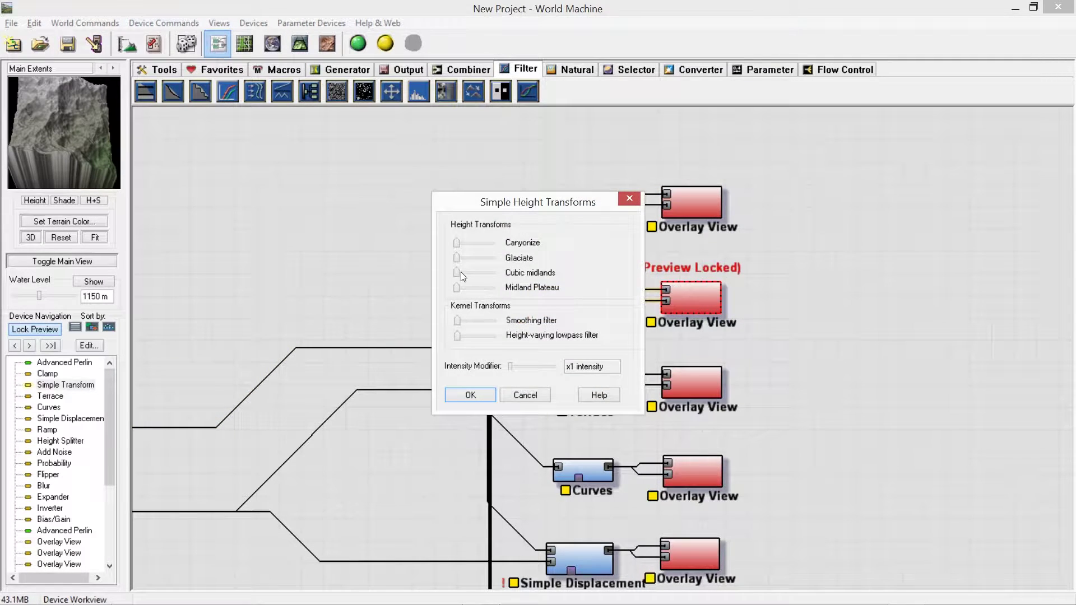
drag(456, 244, 492, 259)
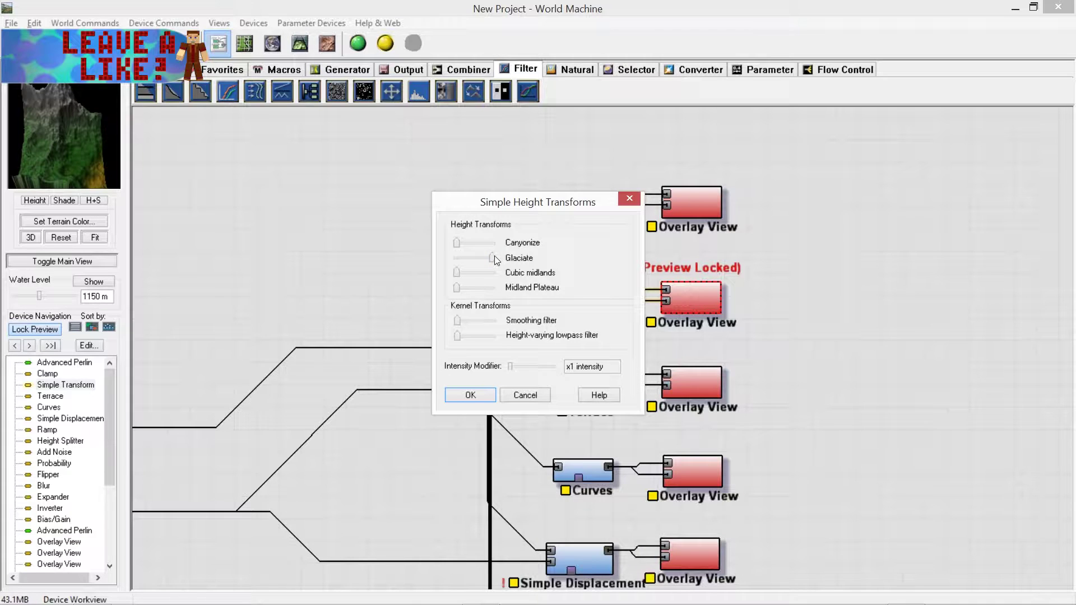
drag(493, 258, 448, 280)
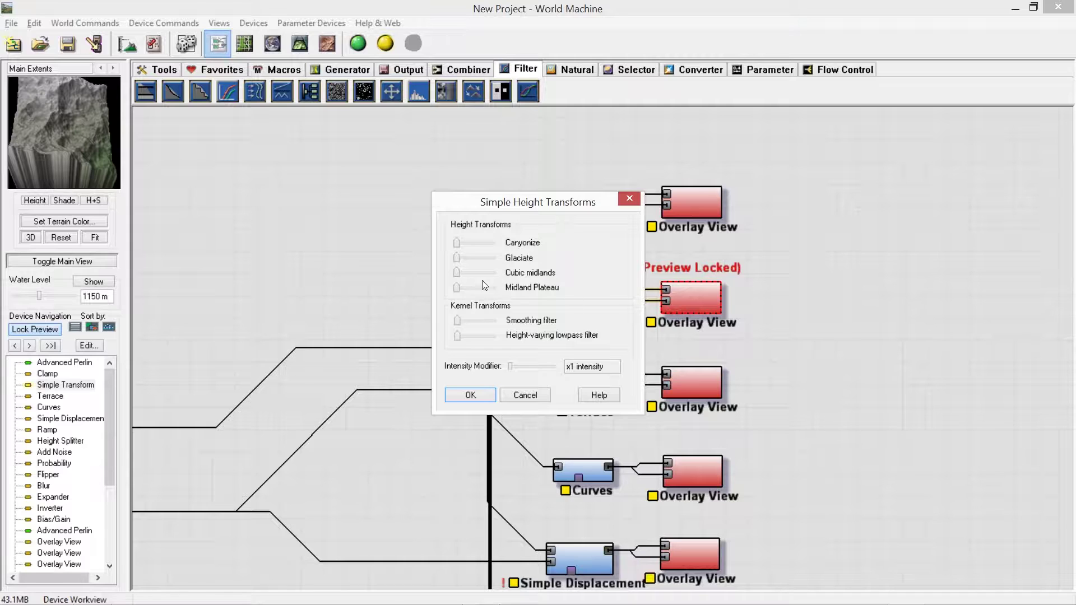
drag(457, 288, 511, 302)
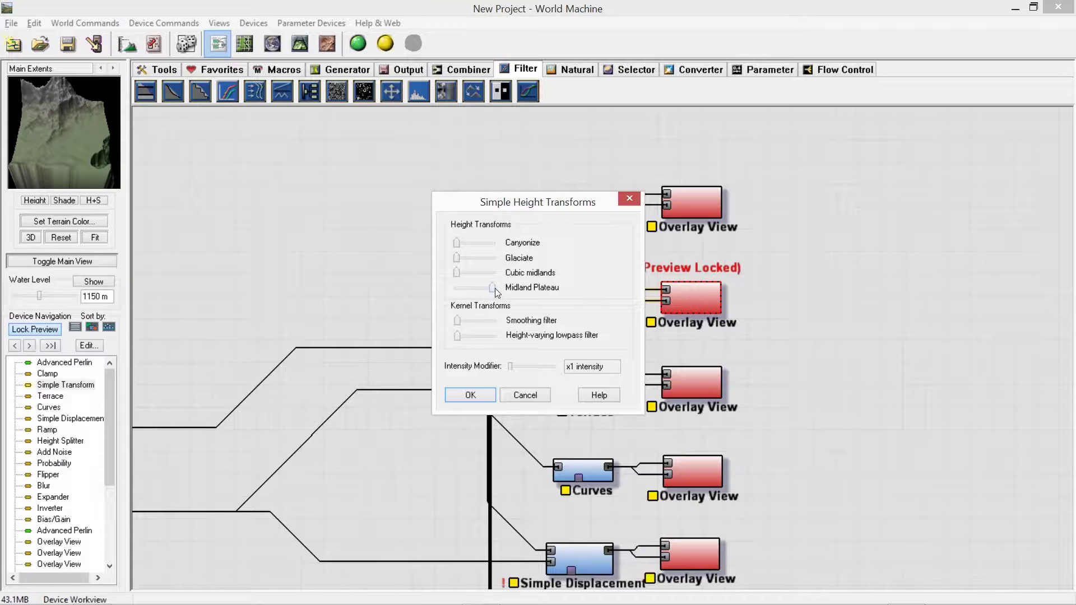
drag(493, 288, 547, 325)
drag(434, 325, 527, 327)
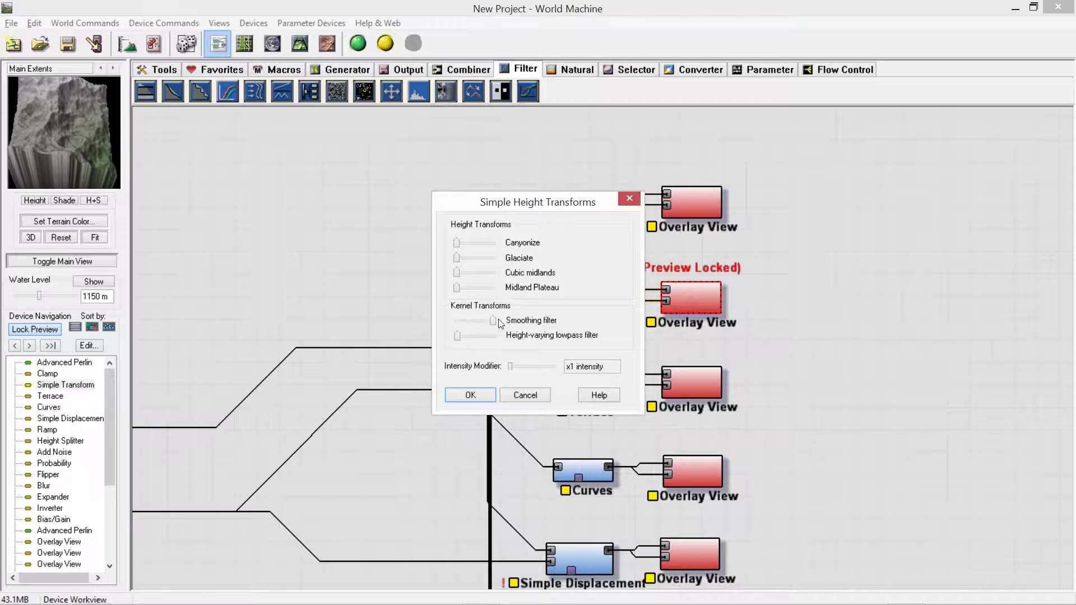
mouse_move(493, 321)
mouse_down()
mouse_move(443, 327)
mouse_move(500, 336)
mouse_move(436, 332)
mouse_move(533, 338)
mouse_move(430, 348)
mouse_up()
Step: Try combining Glaciate with Canyonize, Cubic midlands, Midland Plateau and the Smoothing filter, and discard the Simple Transform changes
drag(454, 259, 491, 260)
mouse_move(509, 370)
mouse_down()
mouse_move(568, 376)
mouse_move(493, 371)
mouse_up()
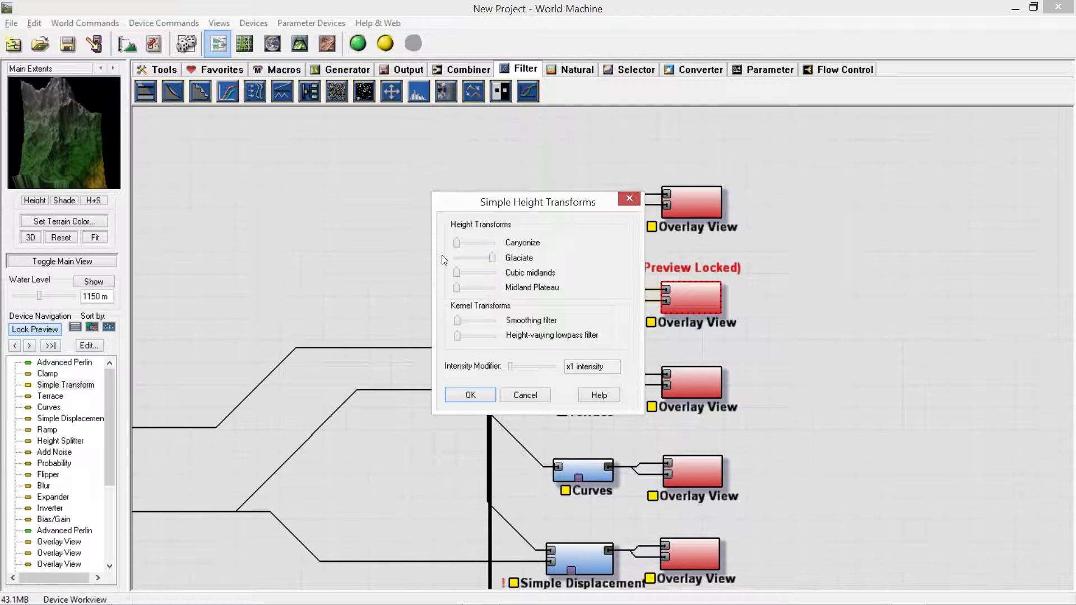
click(480, 257)
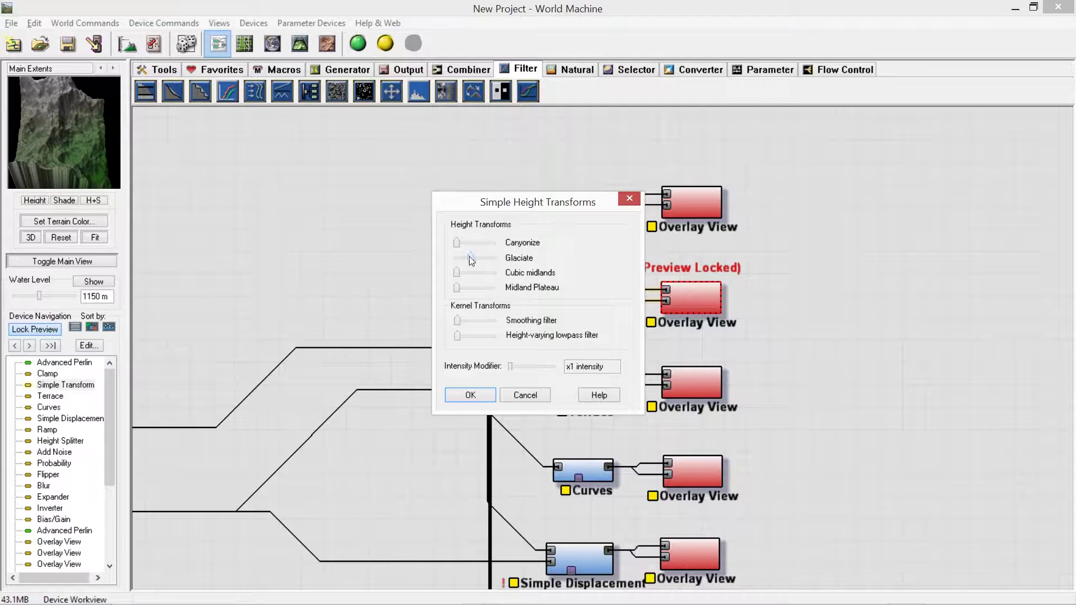
drag(457, 242, 486, 273)
click(487, 287)
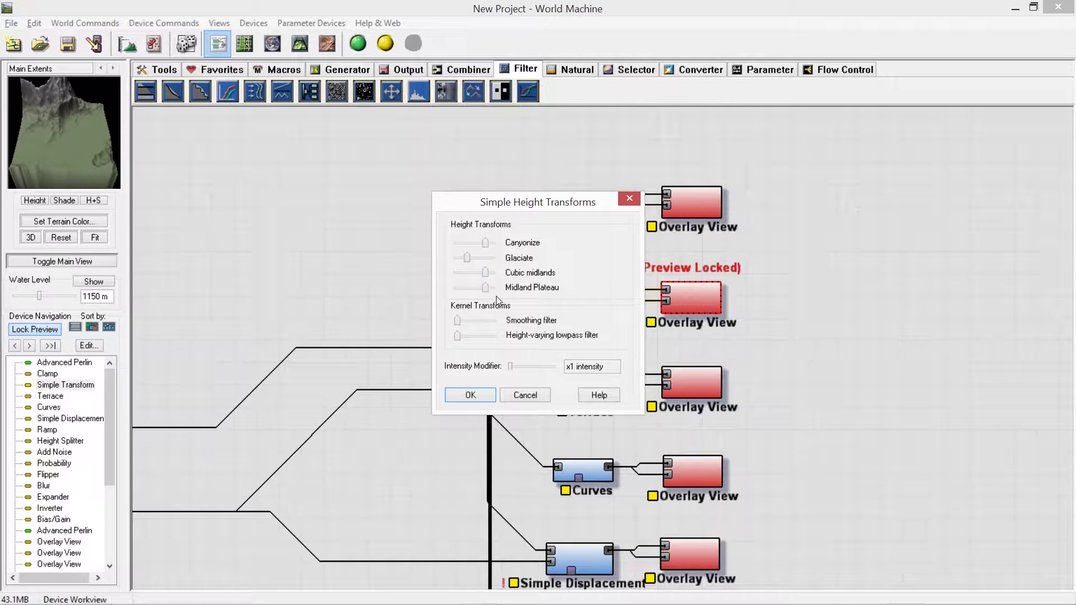
click(483, 322)
click(531, 395)
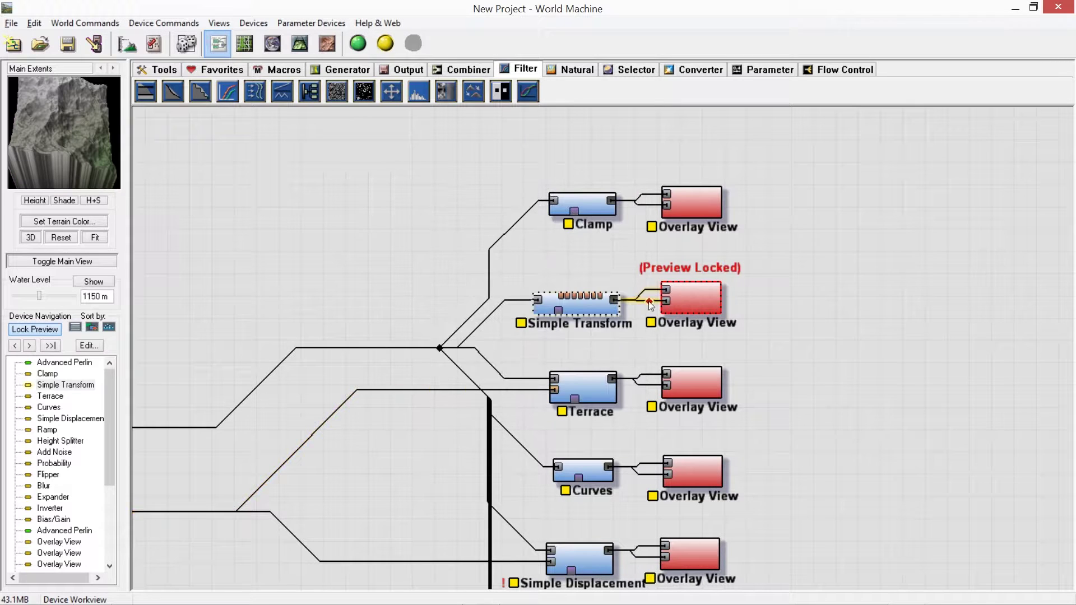
Step: Lock the preview on the Terrace device's Overlay View and inspect the terraced terrain in 3D
drag(653, 292, 666, 290)
right_drag(765, 381, 718, 337)
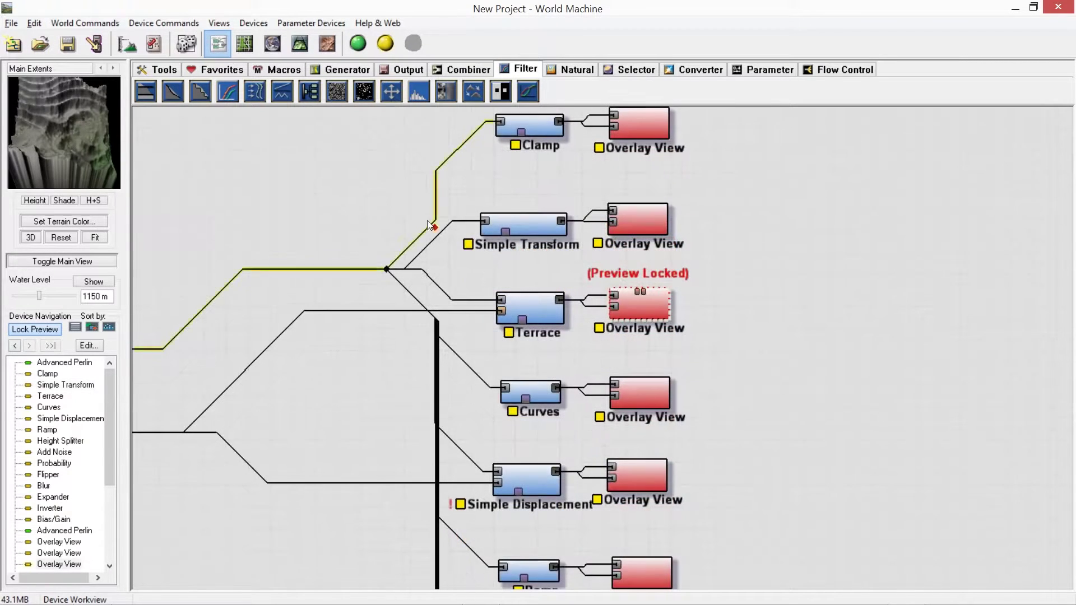
click(299, 44)
drag(560, 380, 475, 359)
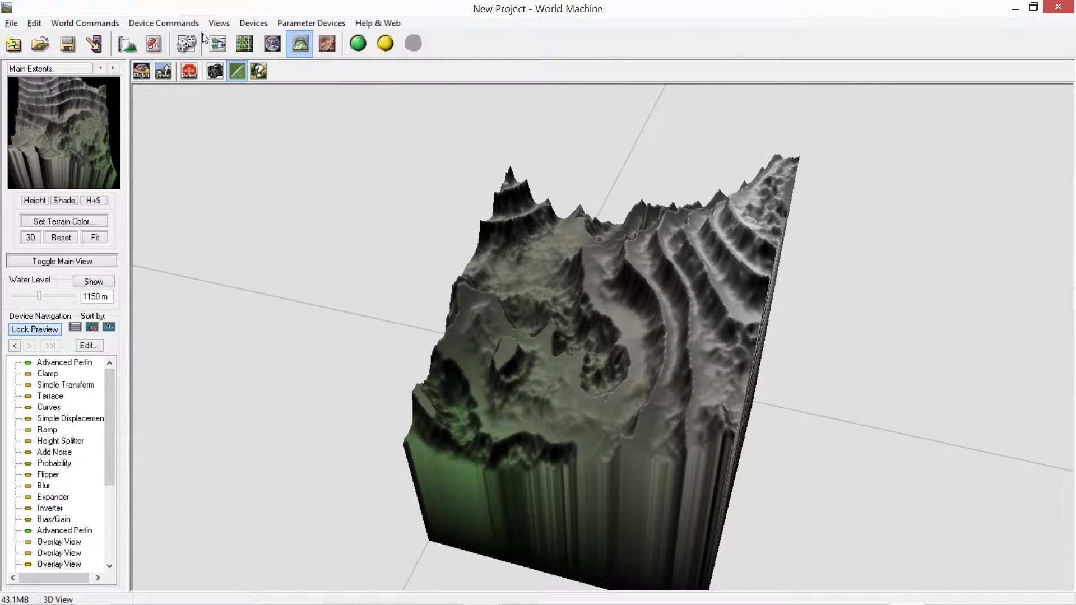
Step: Set the Terrace device's number of terraces to 28 and inspect the resulting terrain in 3D from several angles
click(217, 42)
double_click(558, 307)
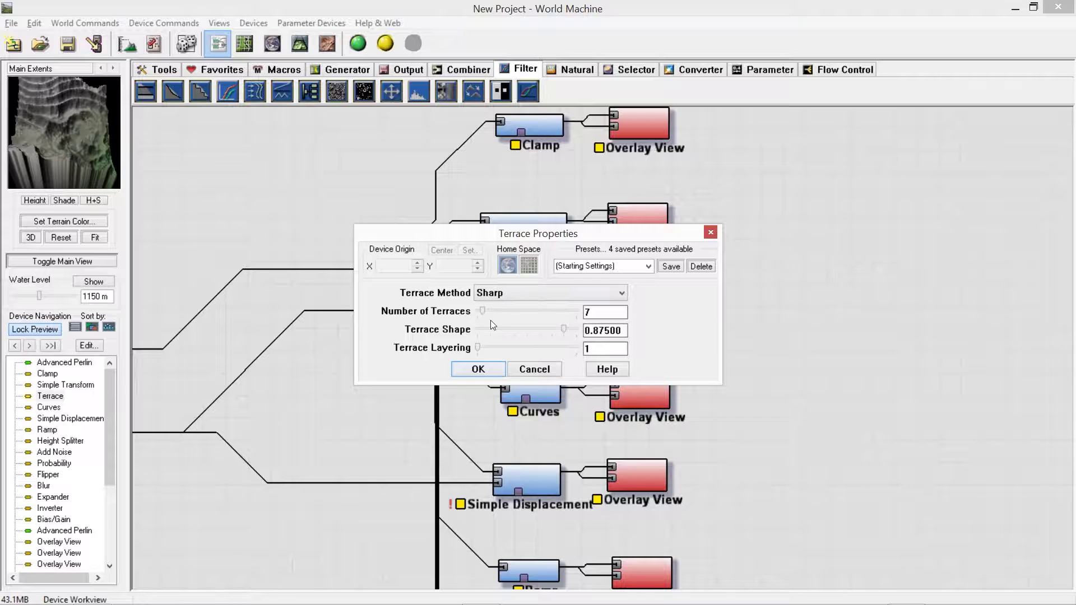
drag(481, 312, 498, 311)
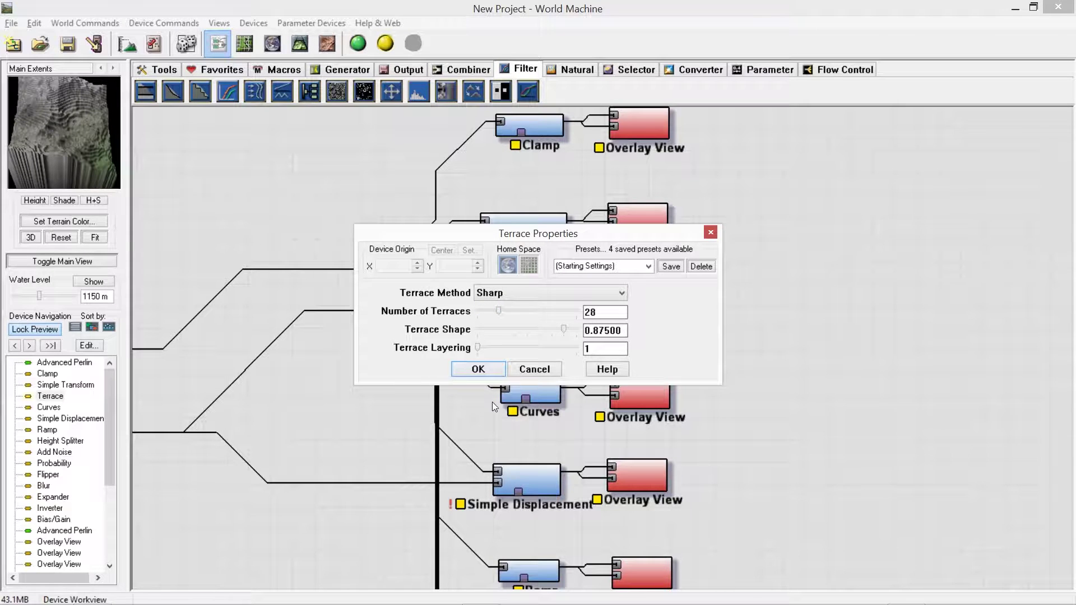
click(477, 369)
click(299, 44)
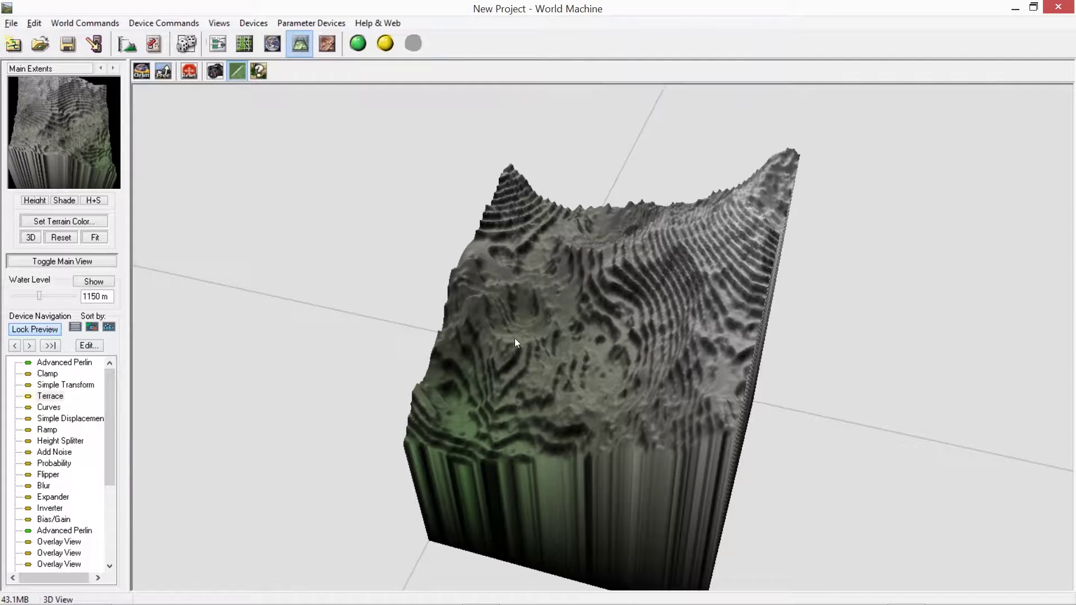
drag(515, 338, 566, 238)
drag(630, 198, 2, 405)
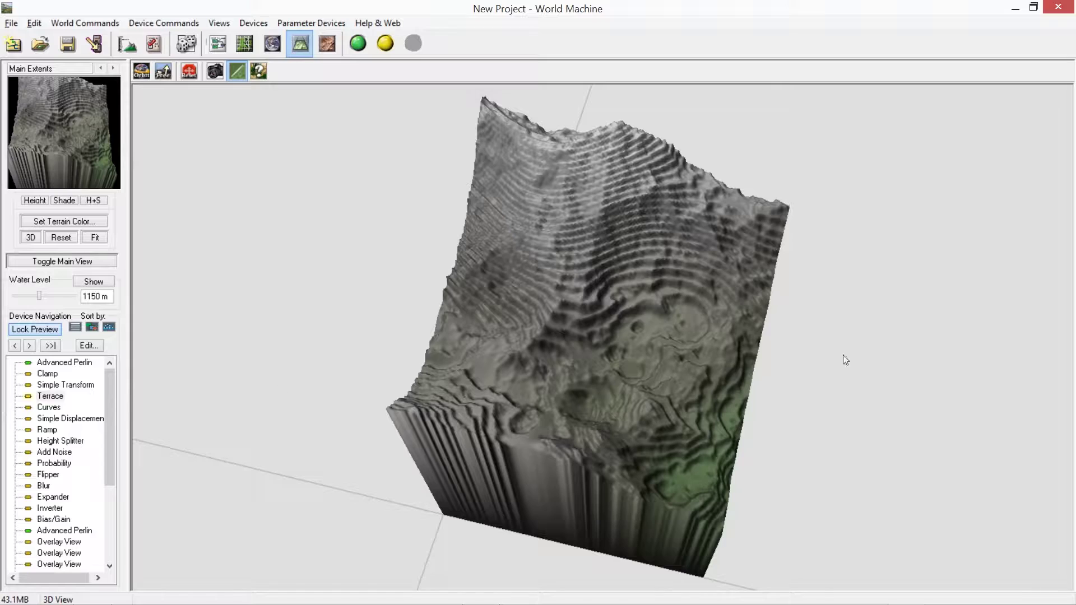
drag(846, 359, 649, 294)
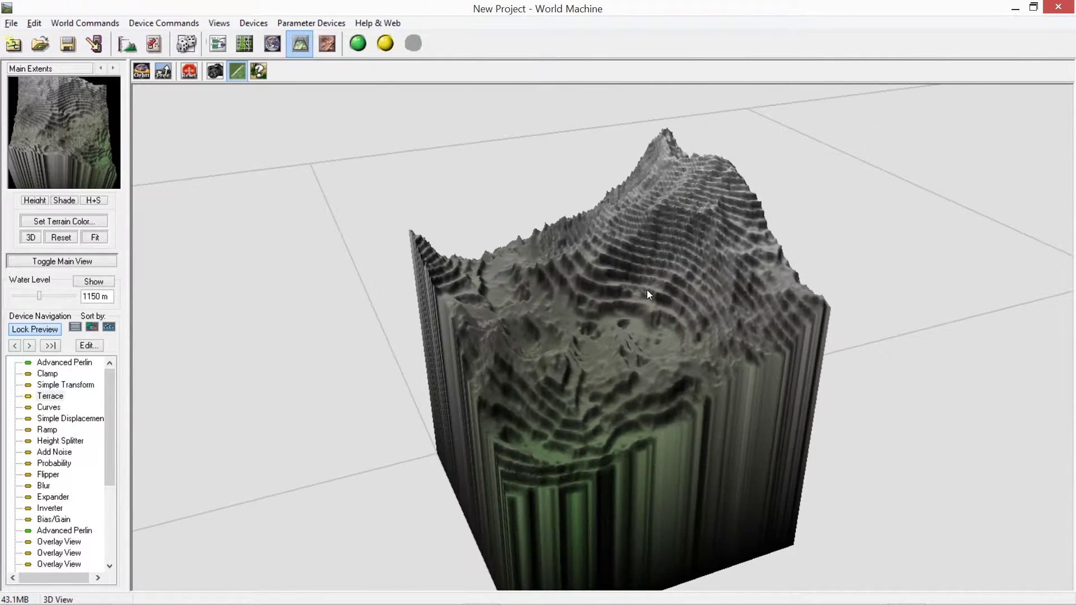
drag(547, 239, 347, 214)
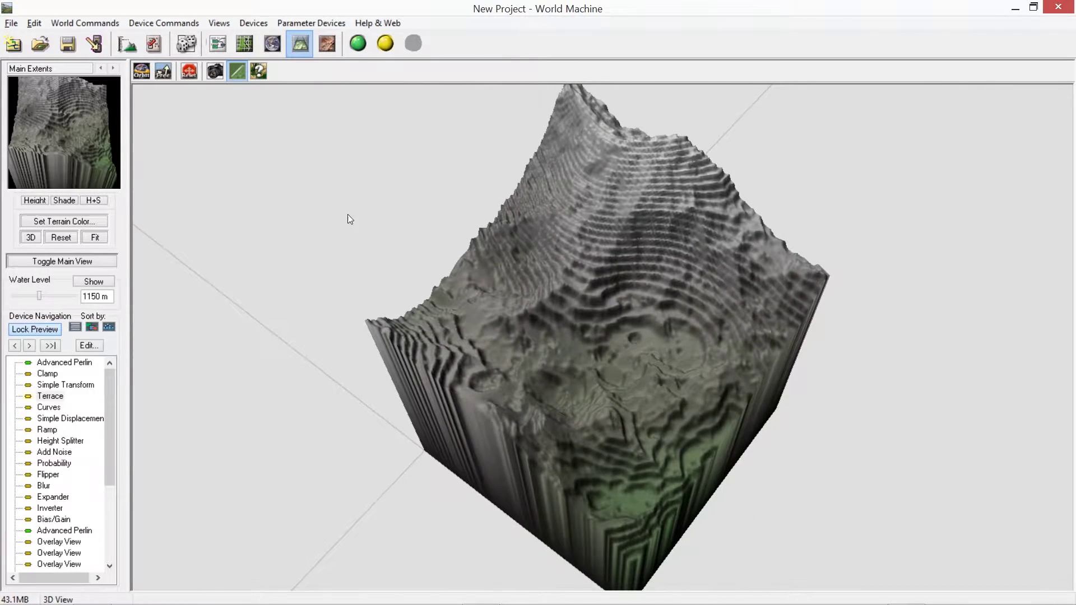
Step: Reopen the Terrace settings, compare the Simple and Sharp terrace methods, and set the method to Smooth
click(217, 43)
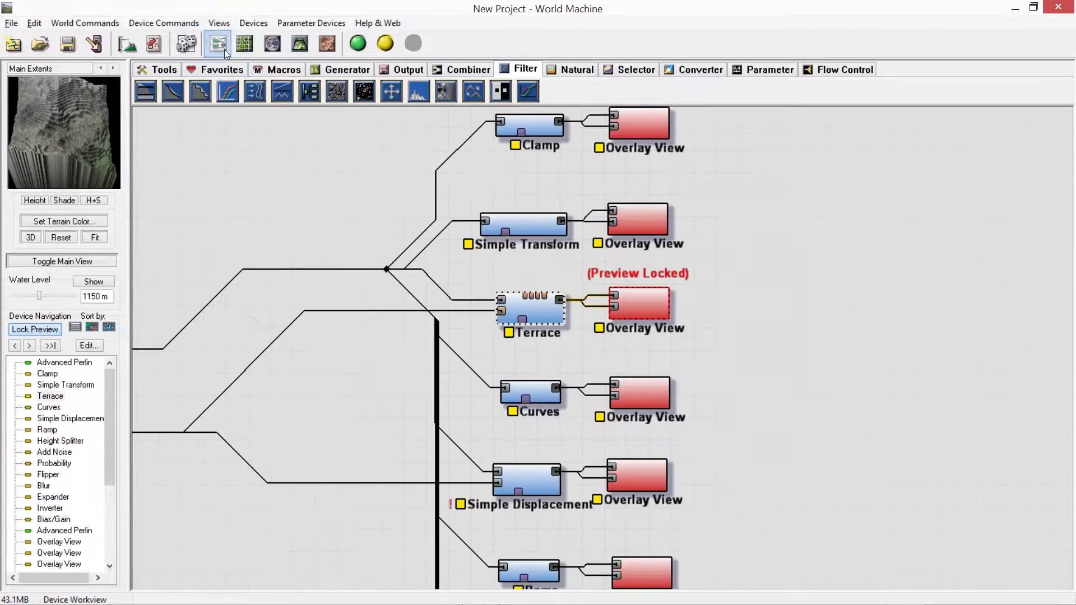
double_click(540, 317)
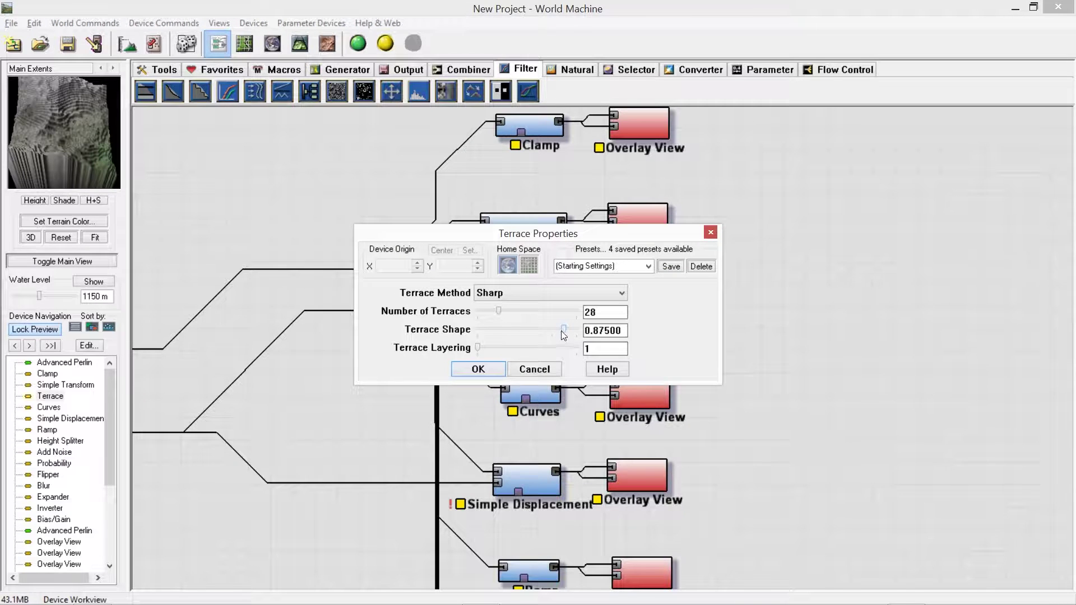
click(512, 294)
click(512, 306)
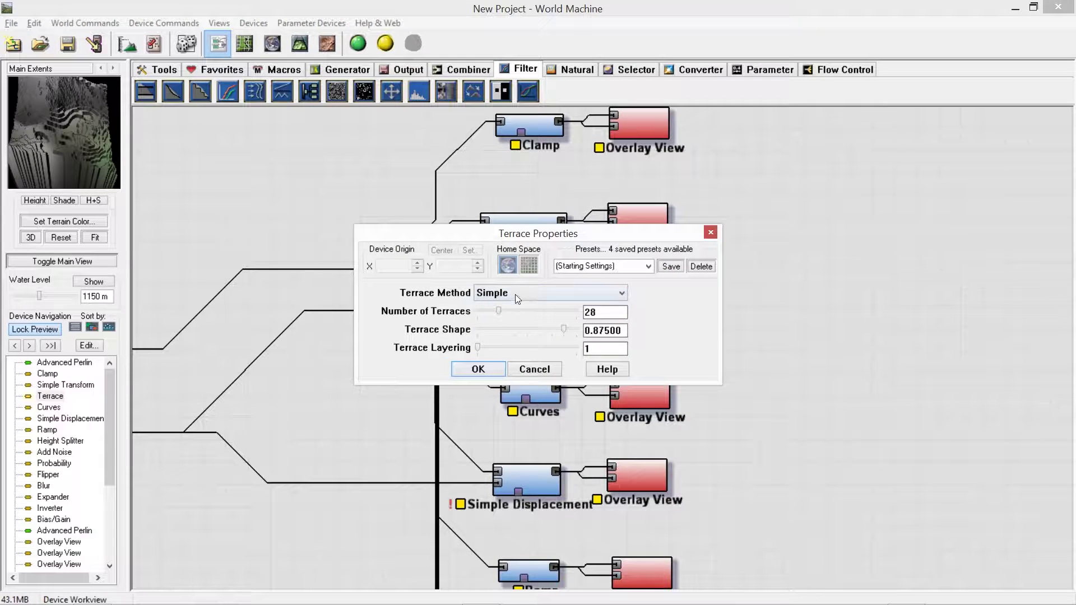
click(513, 291)
click(523, 315)
click(516, 295)
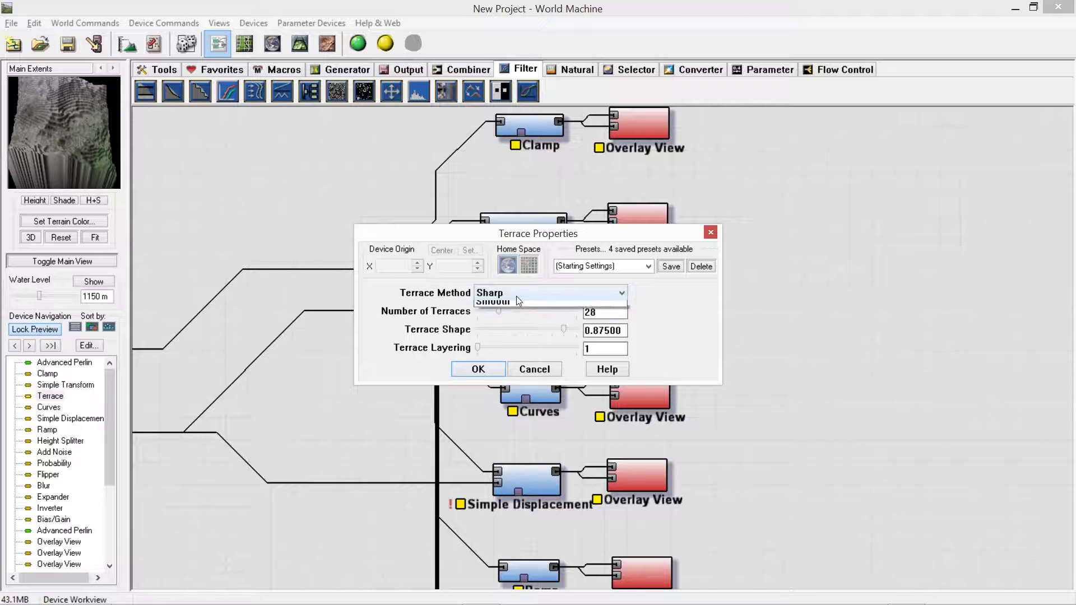
click(524, 331)
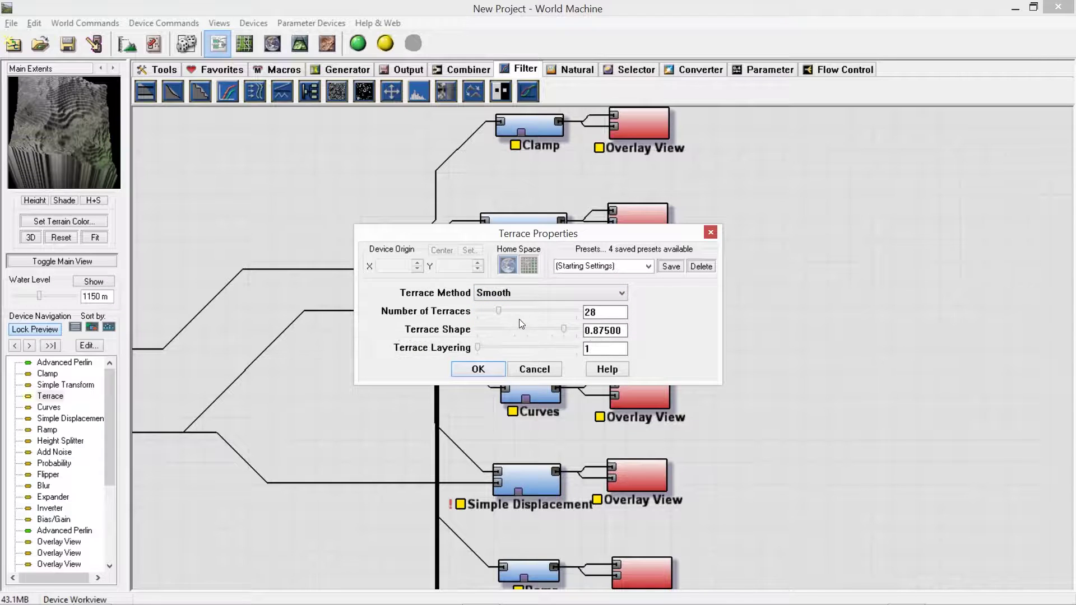
Step: Try Terrace Shape at 0.99, set it to 0.56125 with Terrace Layering at 5, reduce the number of terraces, and accept the settings
drag(563, 329, 616, 383)
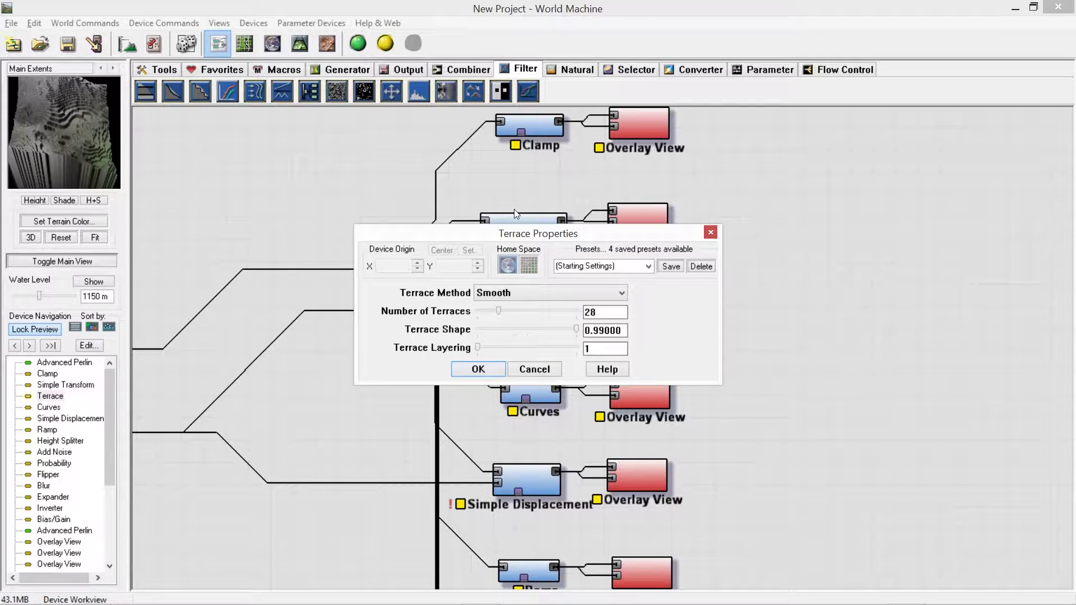
drag(582, 334, 533, 328)
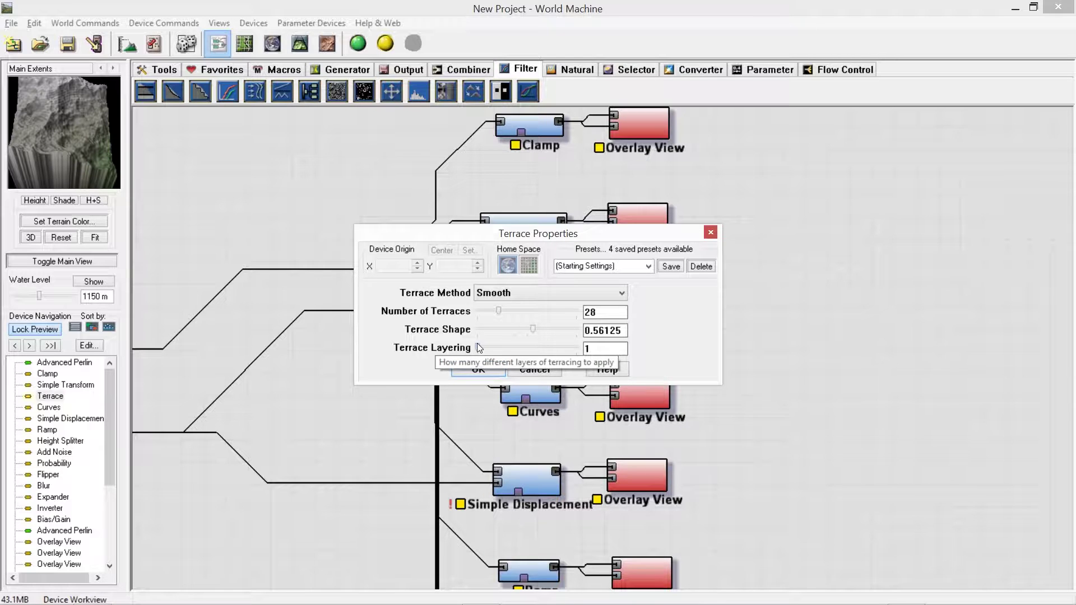
drag(477, 347, 576, 348)
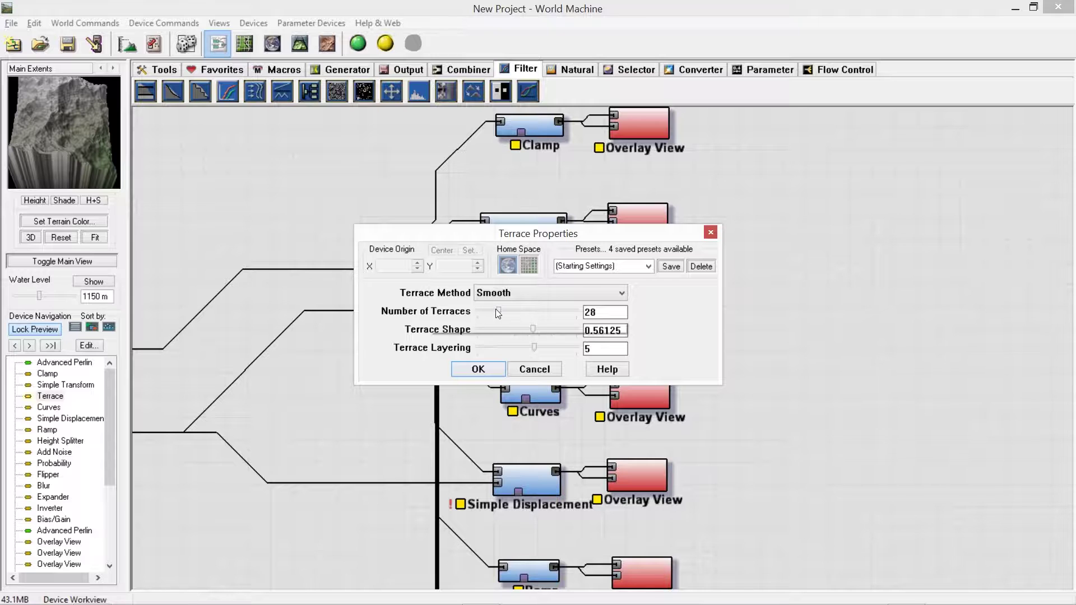
drag(495, 308, 486, 307)
click(475, 368)
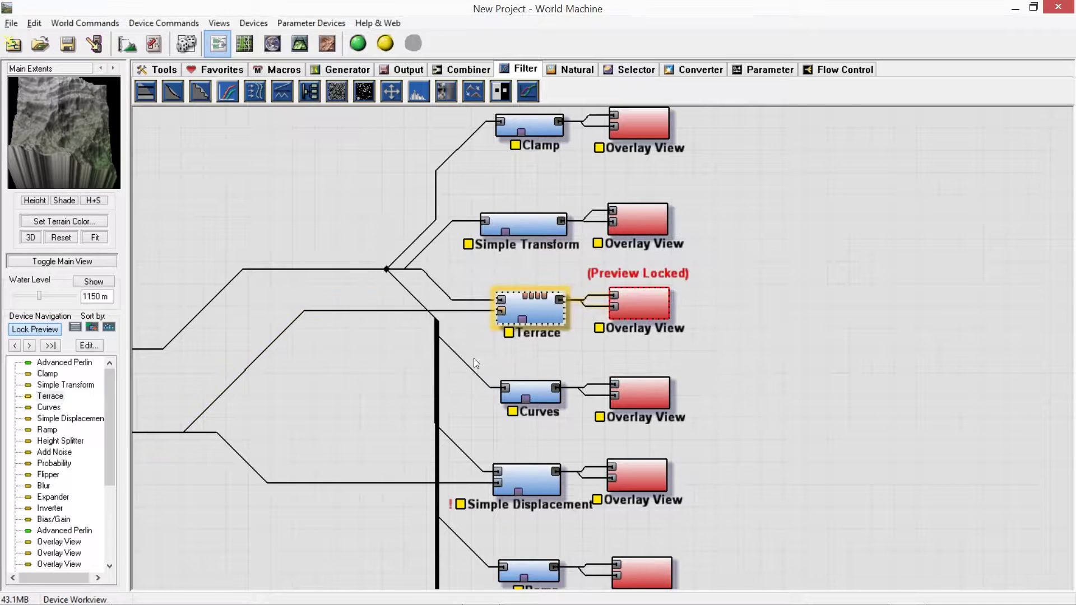
Step: Inspect the layered smooth terraces on the terrain preview in 3D
click(300, 43)
drag(532, 213, 500, 234)
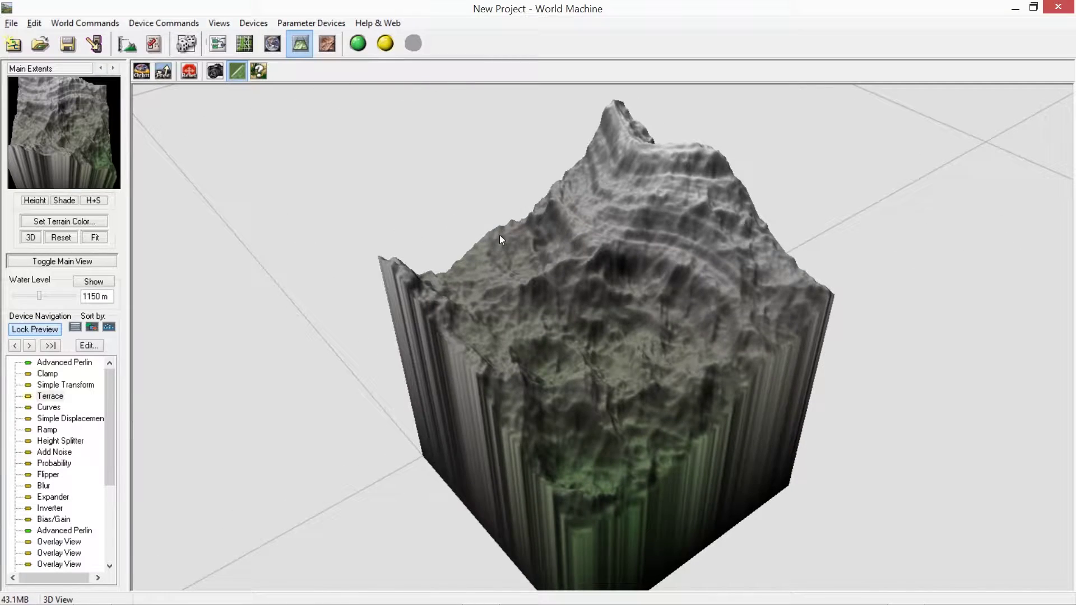
drag(616, 246, 517, 184)
Step: Build the world from the device network and examine the full-resolution terraced terrain in 3D from several angles
click(218, 44)
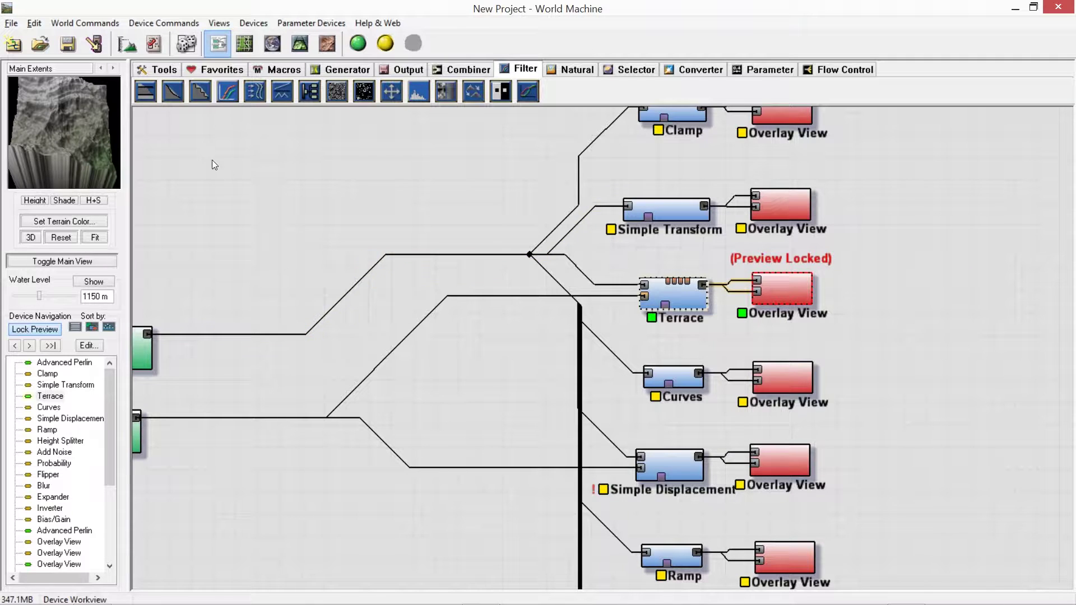
click(299, 44)
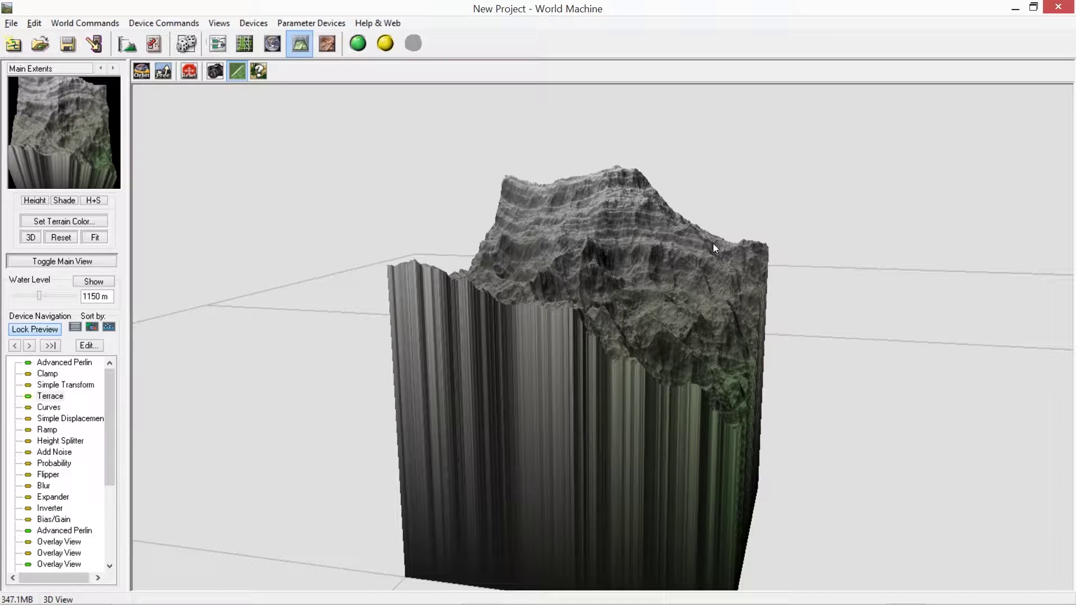
drag(580, 208, 777, 227)
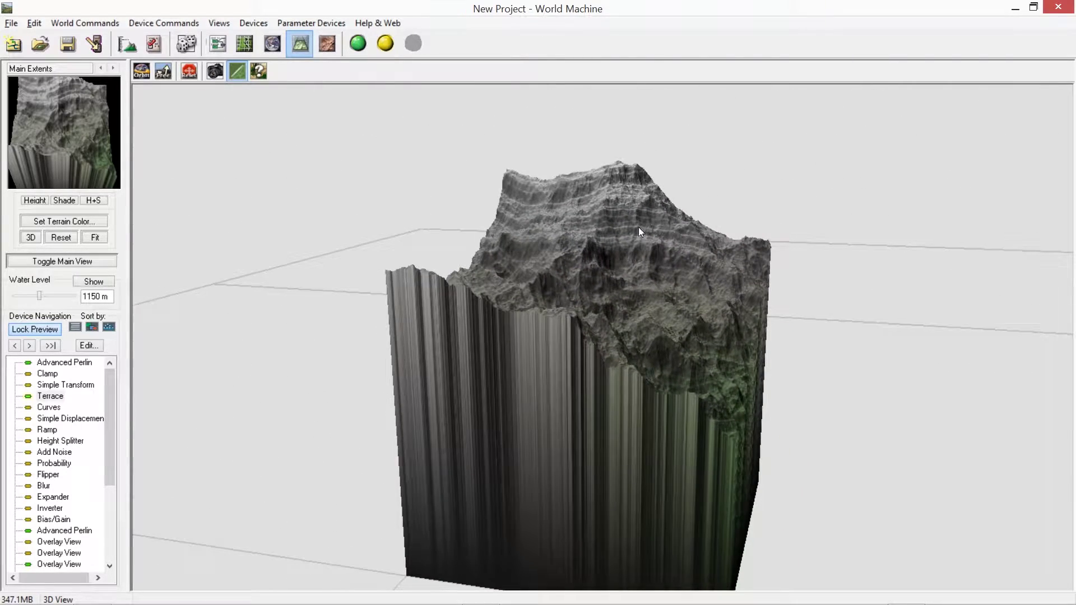
drag(433, 209, 709, 304)
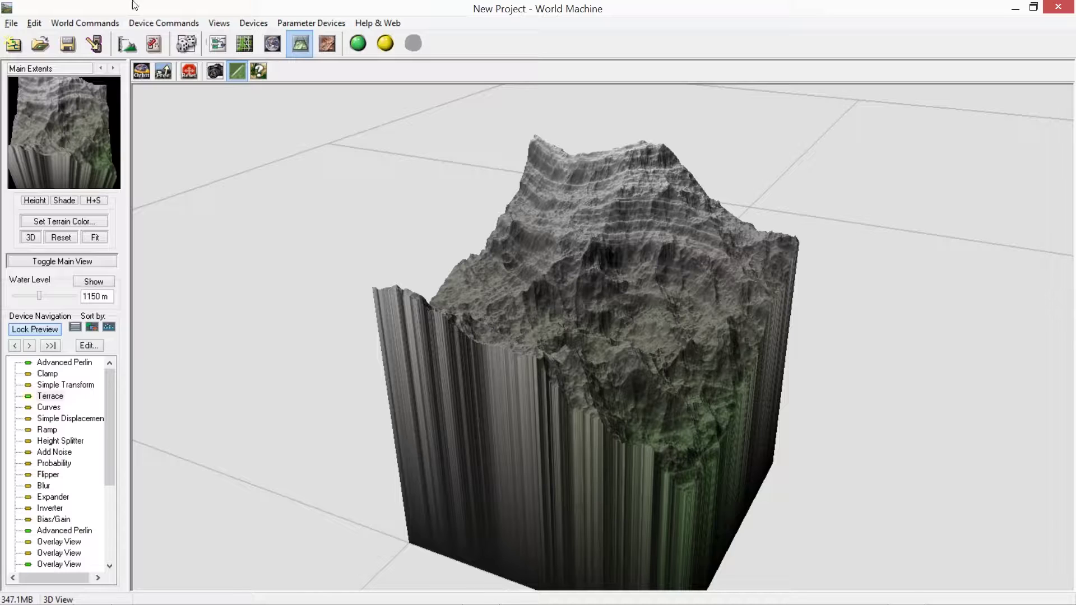
Step: Return to the device network and switch the locked preview from the Terrace's Overlay View to the Curves device's Overlay View
click(218, 44)
scroll(482, 377, up, 1)
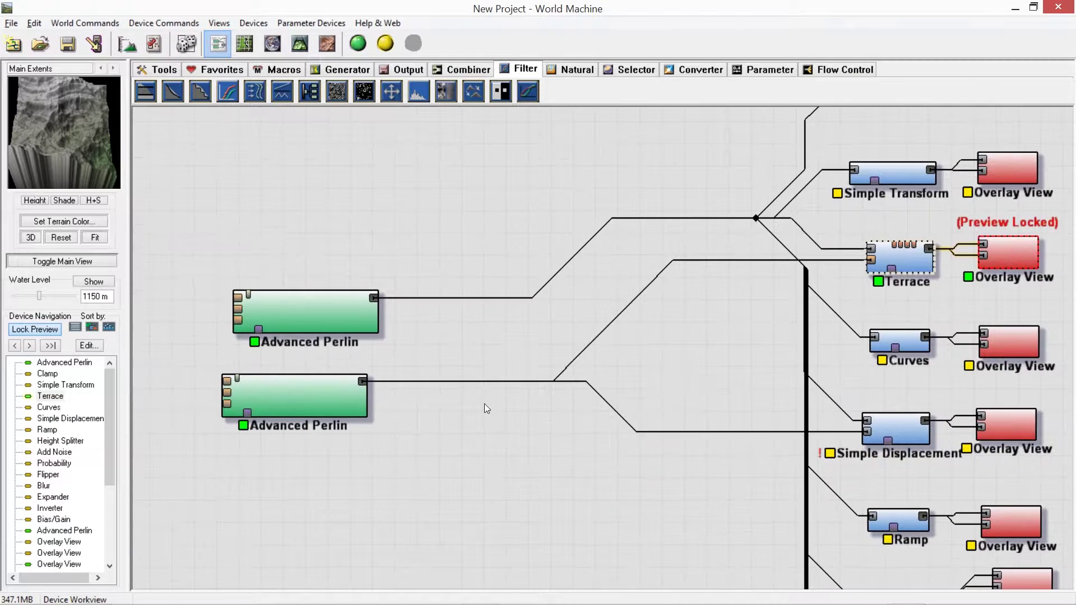
right_drag(484, 403, 412, 429)
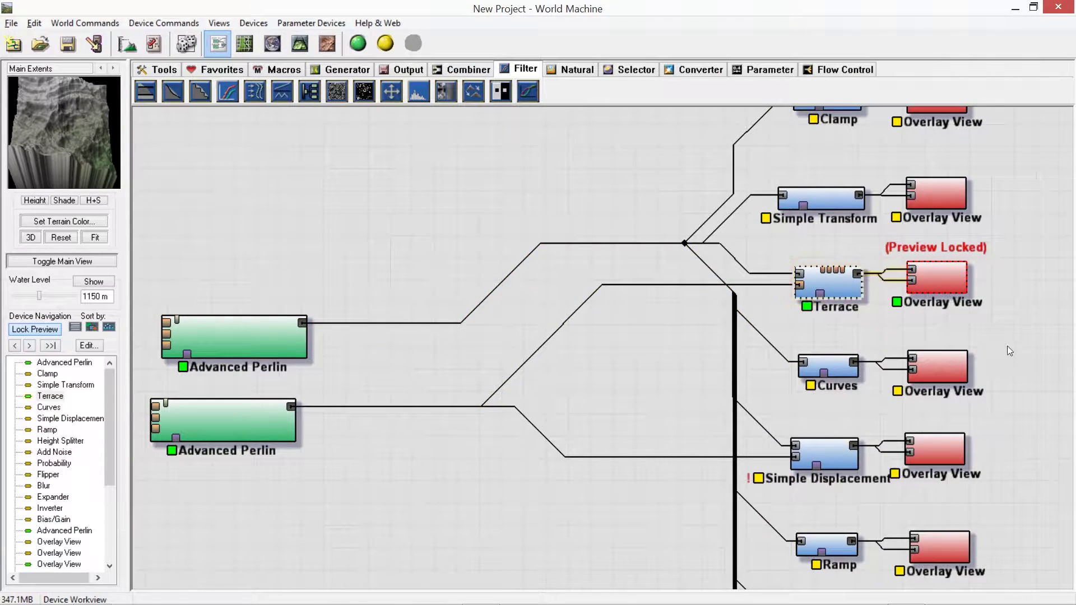
right_drag(1006, 347, 657, 327)
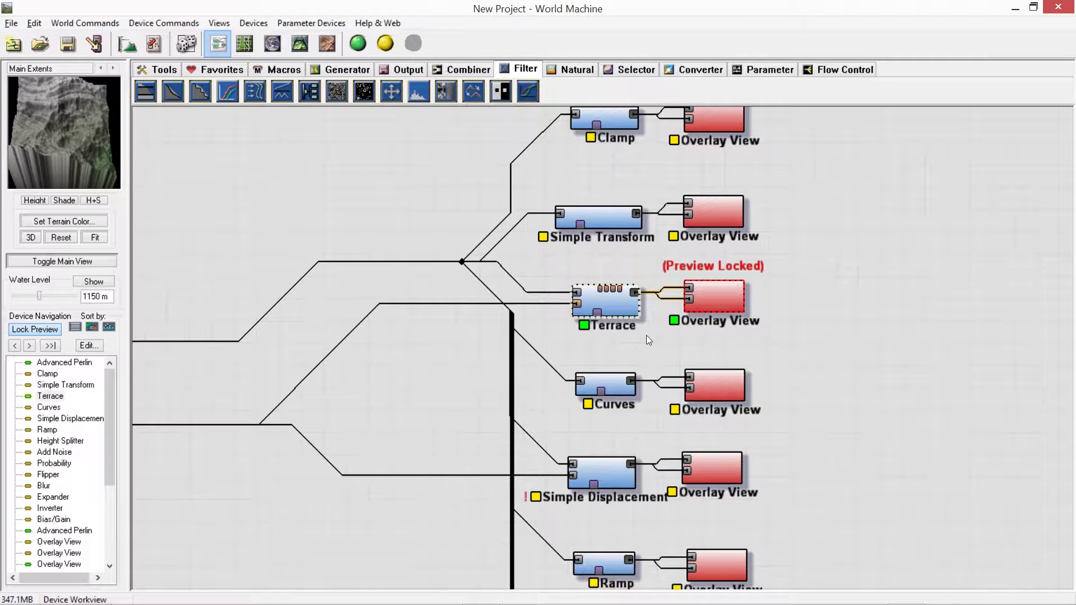
scroll(781, 342, down, 2)
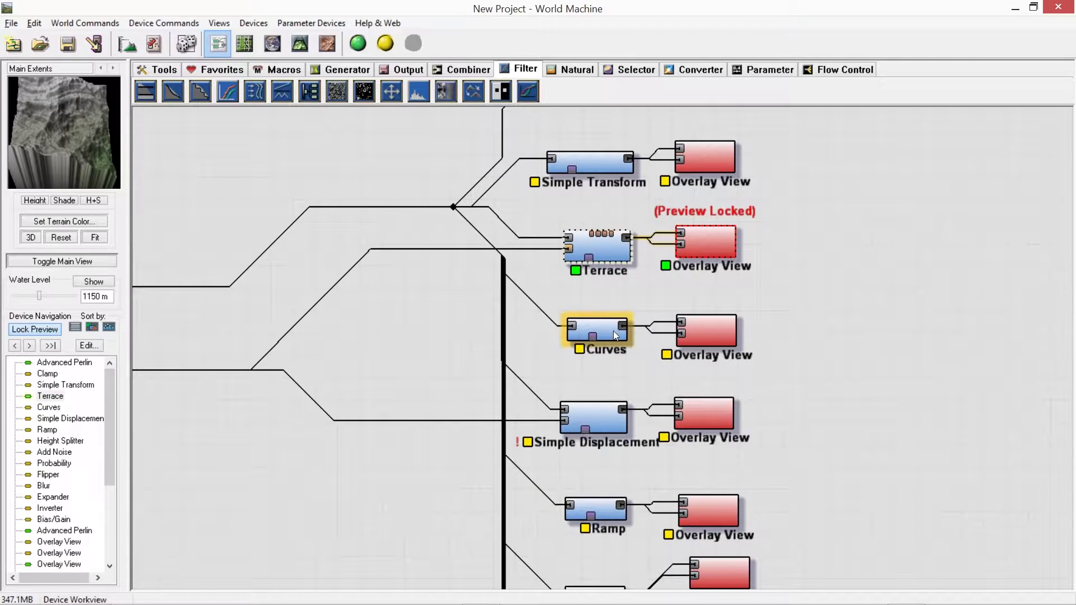
click(807, 321)
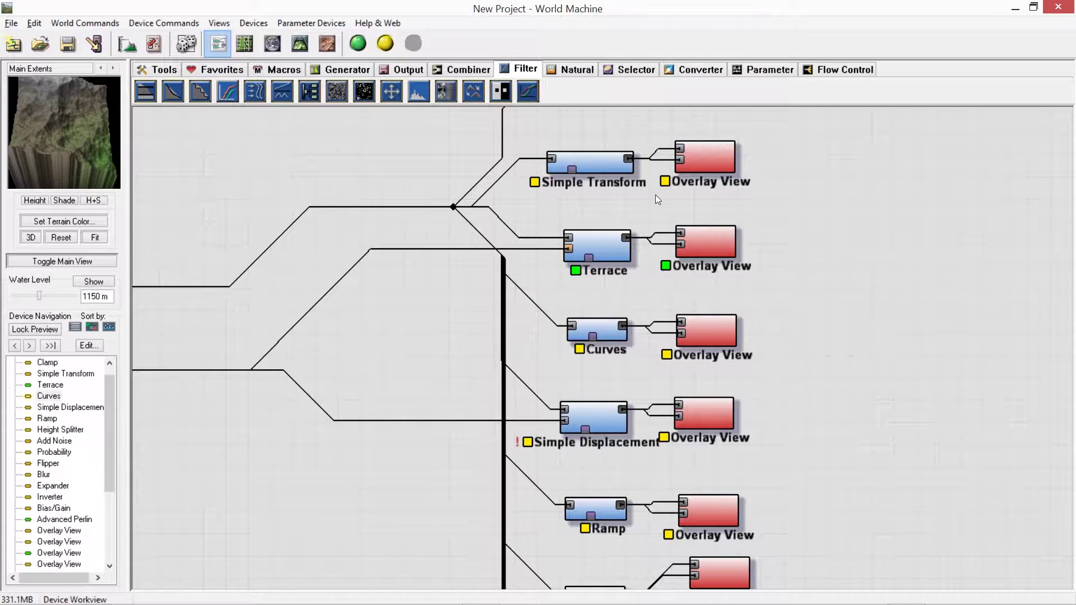
click(711, 341)
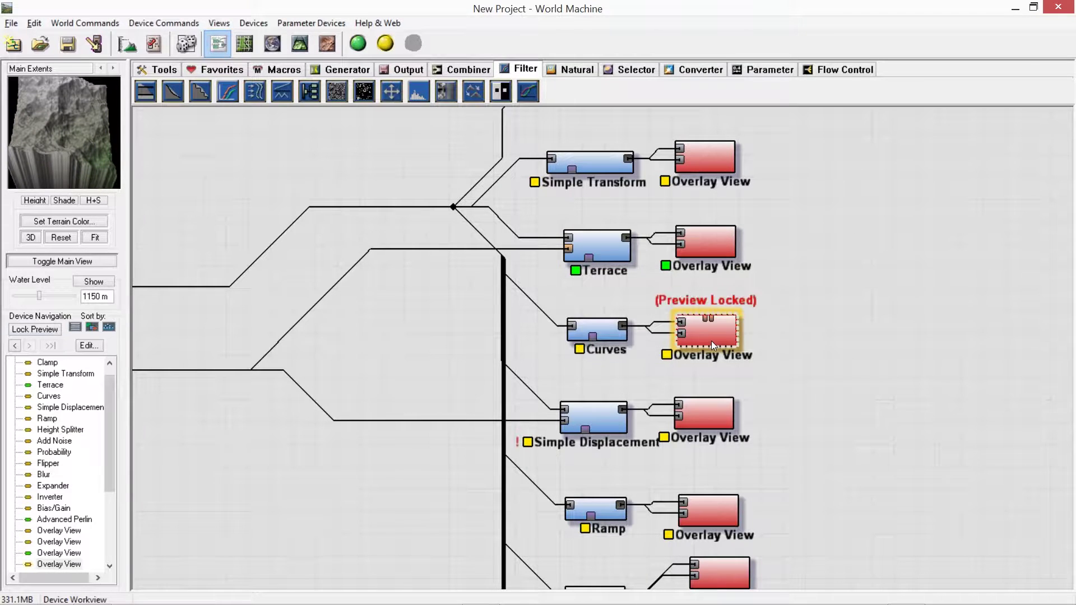
Step: Draw a stepped height curve with a dip near its upper end in the Curves device and accept it
double_click(598, 336)
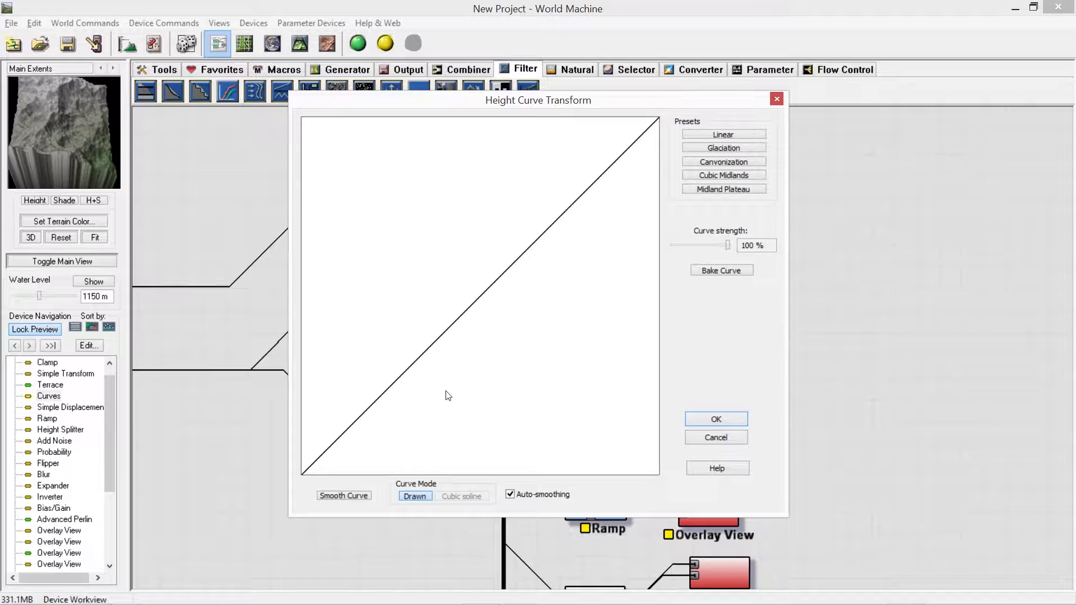
mouse_move(354, 457)
mouse_down()
mouse_move(385, 399)
mouse_move(367, 365)
mouse_move(399, 303)
mouse_move(464, 296)
mouse_move(529, 258)
mouse_move(549, 224)
mouse_move(536, 175)
mouse_move(563, 160)
mouse_move(588, 163)
mouse_move(630, 197)
mouse_move(661, 168)
mouse_up()
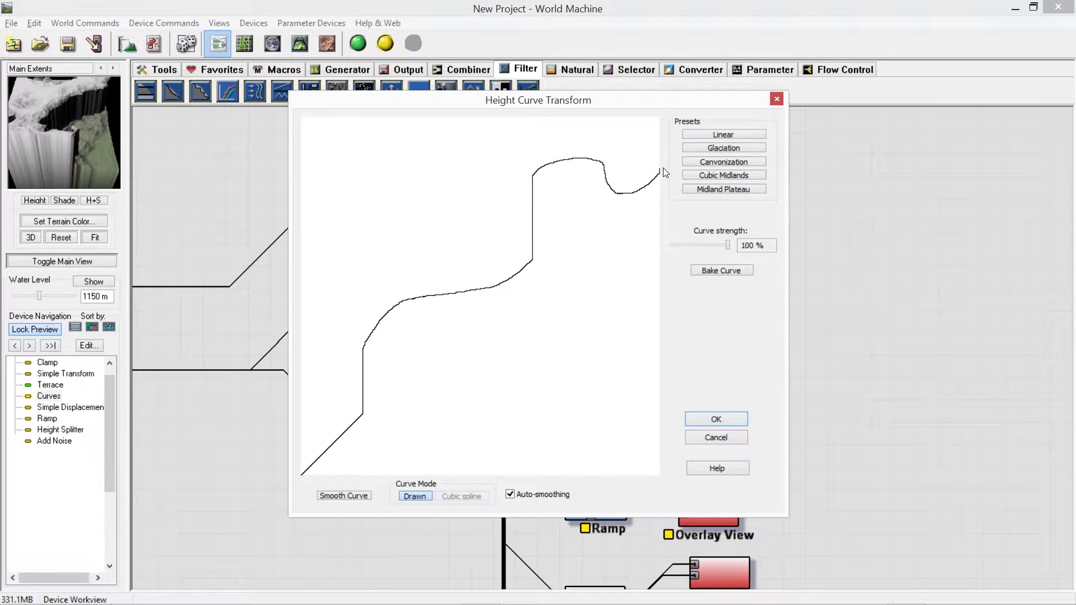
click(737, 418)
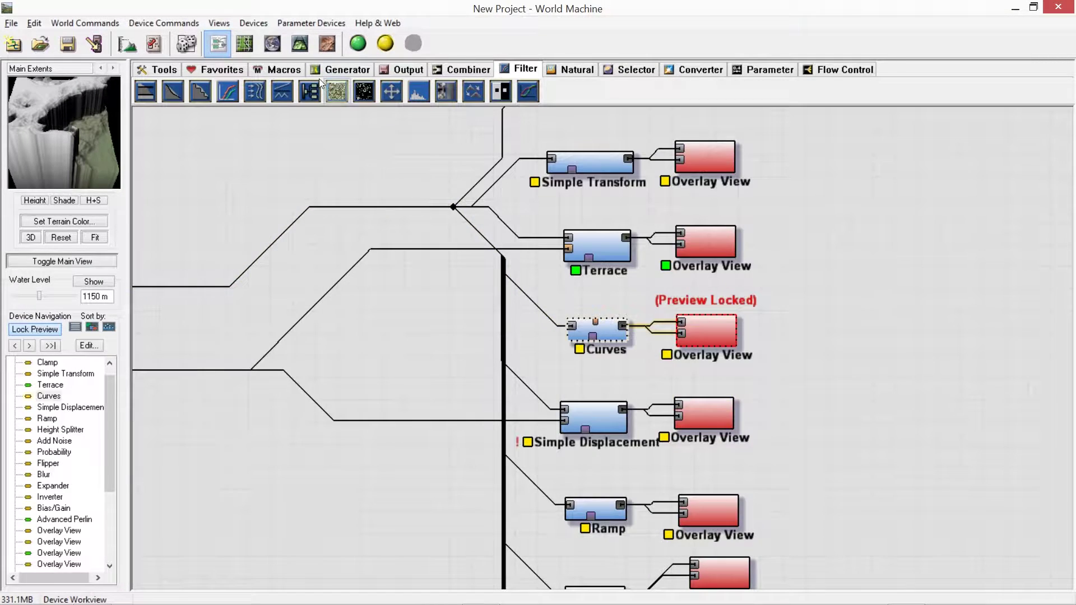
Step: Build the world and inspect the stepped Curves terrain in 3D
click(300, 44)
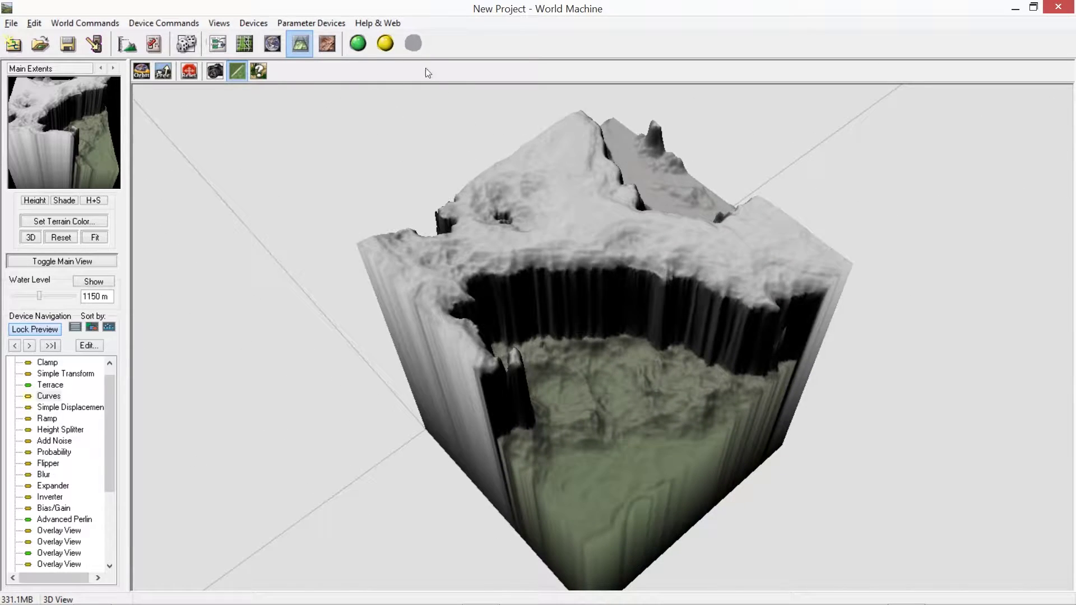
click(386, 44)
drag(516, 187, 643, 238)
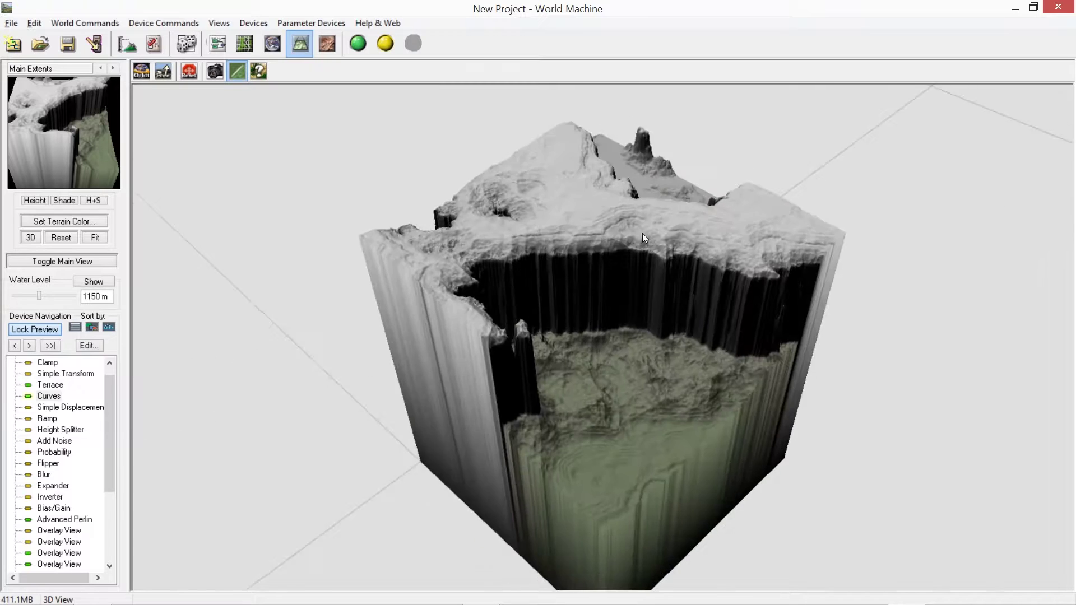
Step: Reopen the Curves settings, try a freehand redraw over the Canyonization preset, and apply the Midland Plateau preset
click(218, 44)
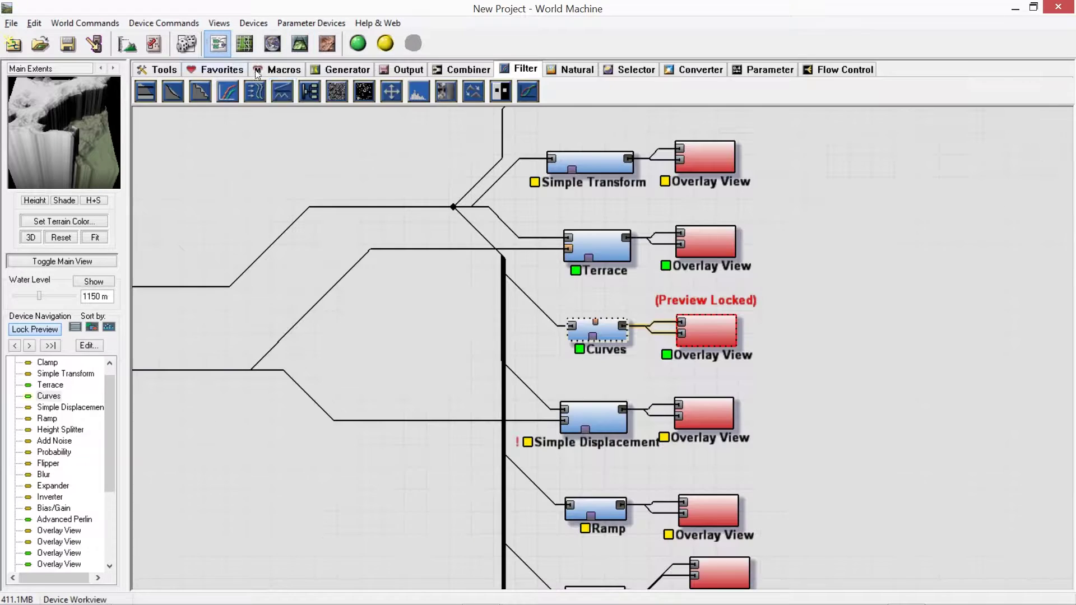
double_click(619, 339)
click(731, 162)
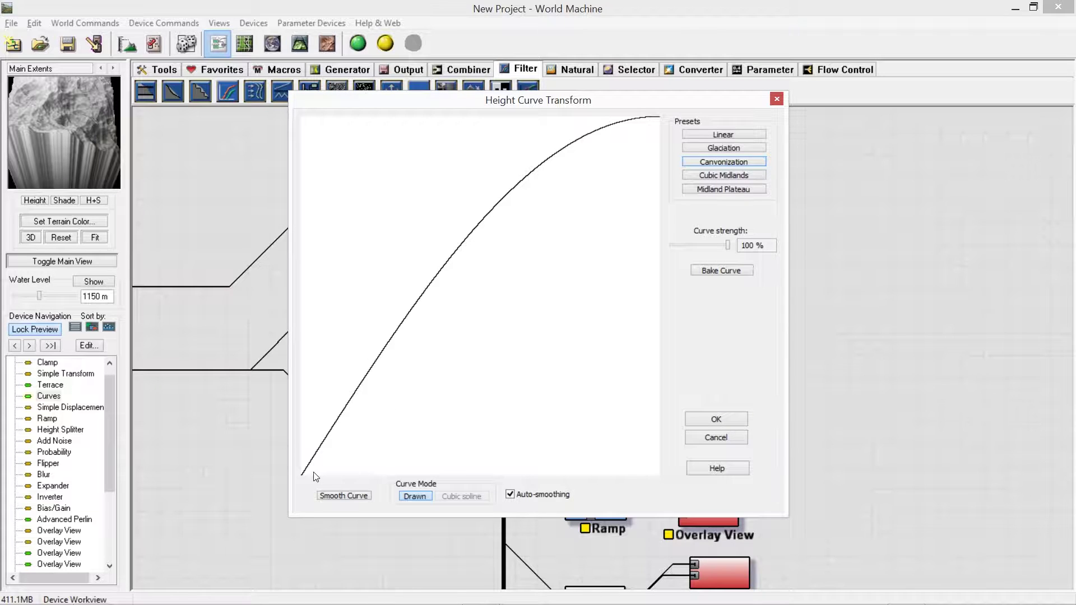
mouse_move(329, 460)
mouse_down()
mouse_move(431, 395)
mouse_move(476, 214)
mouse_move(555, 212)
mouse_move(612, 123)
mouse_up()
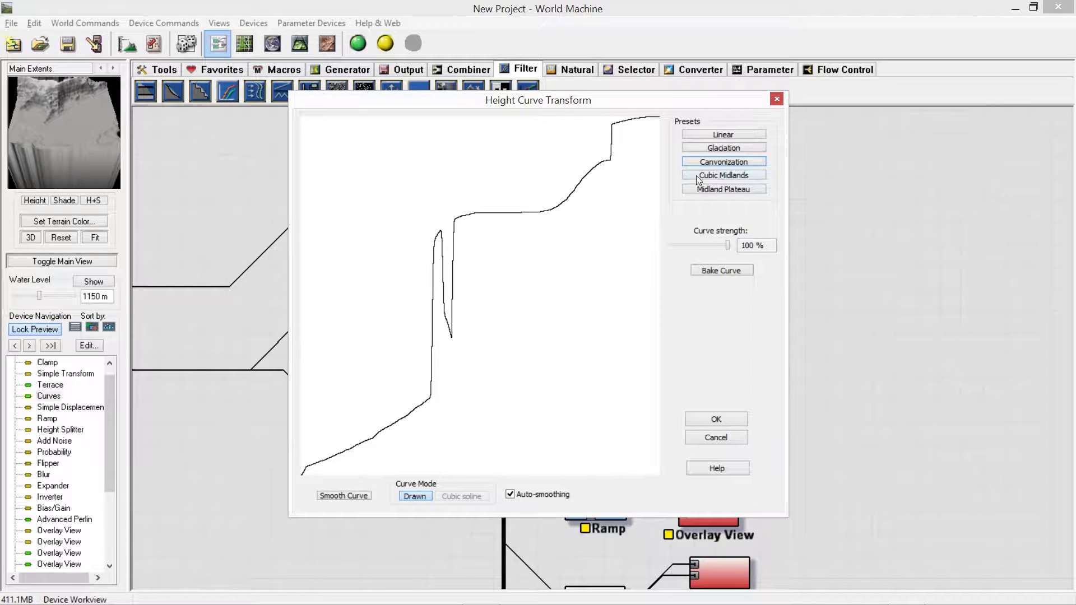
click(725, 189)
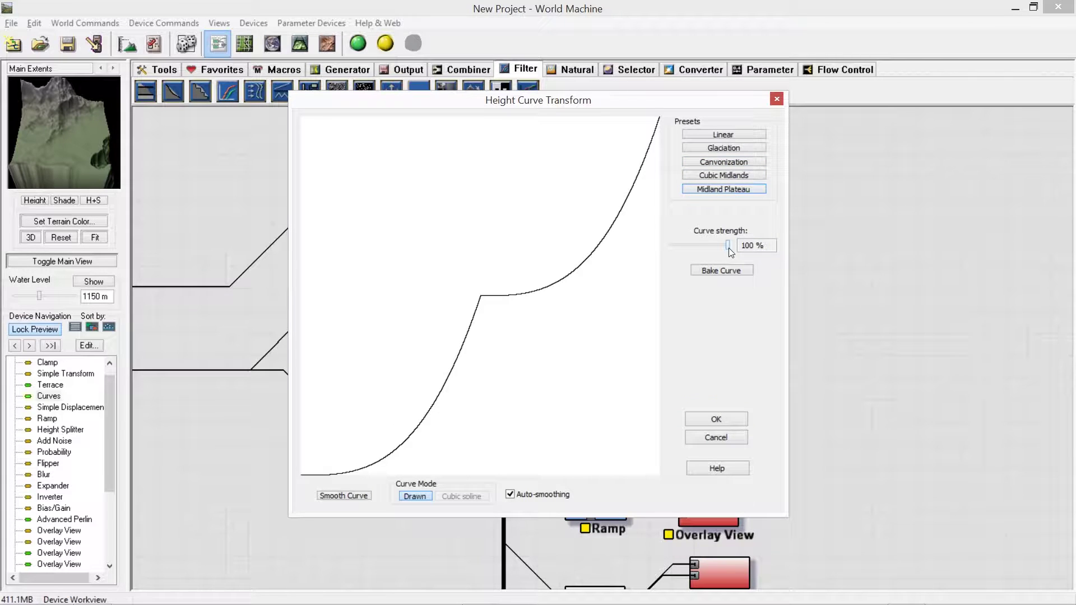
Step: Try the curve strength and bake the curve, redraw it with jagged peaks and dips, smooth it twice, and accept the settings
drag(729, 249, 748, 263)
click(722, 270)
mouse_move(401, 399)
mouse_down()
mouse_move(538, 157)
mouse_move(498, 287)
mouse_move(428, 390)
mouse_move(564, 172)
mouse_move(611, 180)
mouse_up()
click(352, 495)
click(352, 495)
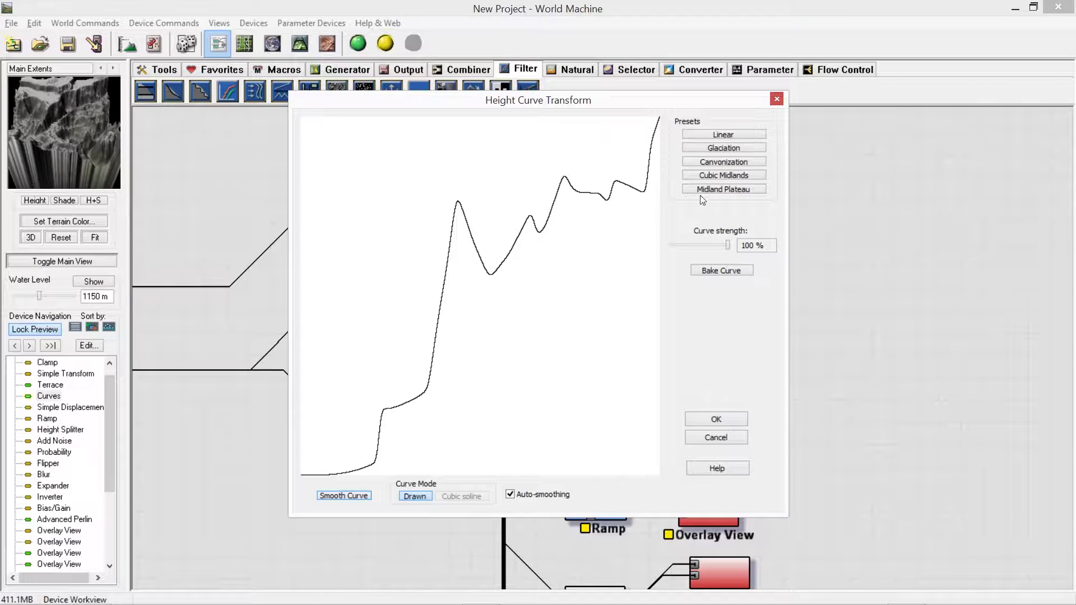
click(729, 424)
Step: Inspect the preview of the jagged, smoothed Curves terrain in 3D
click(299, 43)
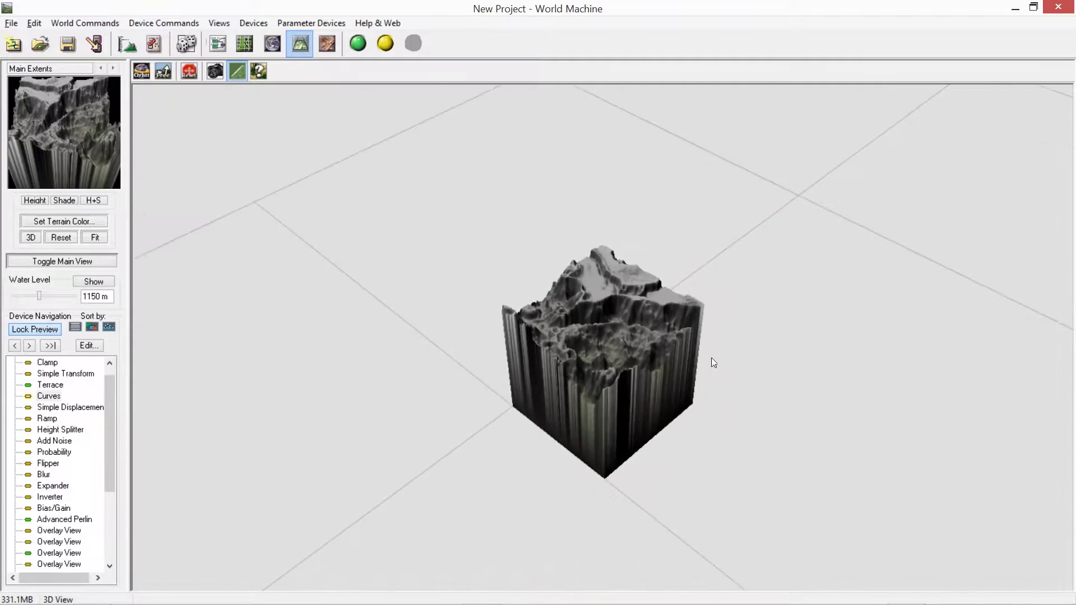
scroll(703, 319, up, 6)
drag(695, 298, 460, 241)
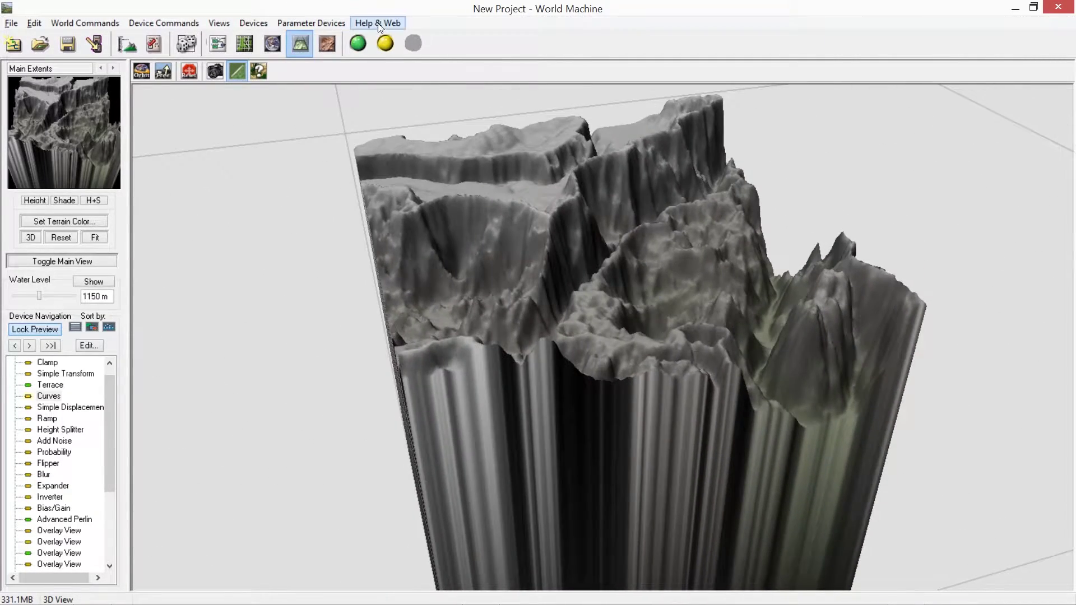
Step: Build the world and examine the full-resolution Curves terrain in 3D up close and from several angles
click(385, 45)
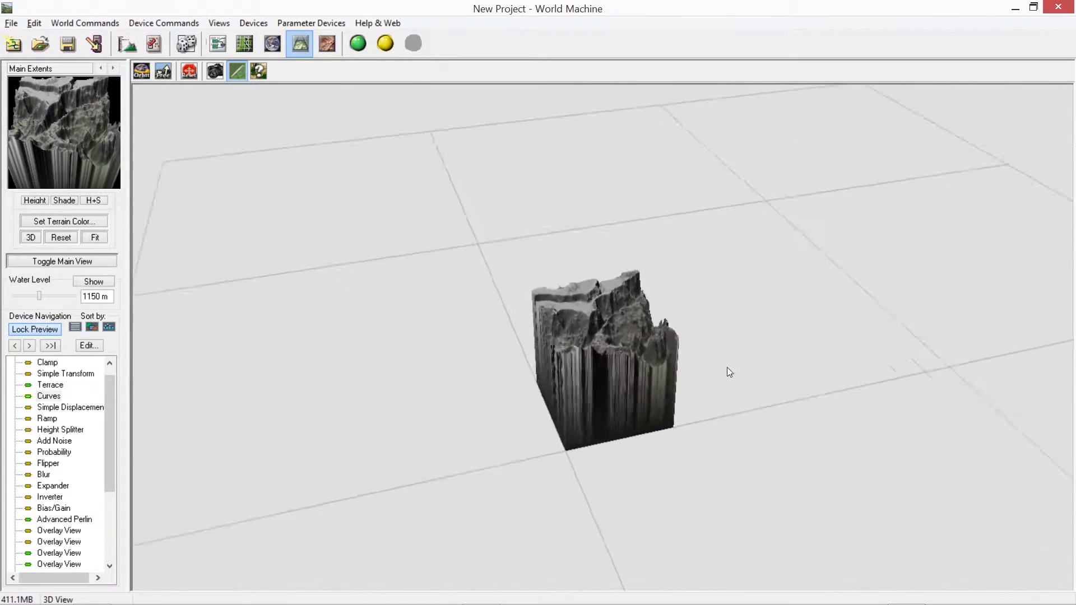
scroll(727, 368, up, 5)
drag(727, 368, 603, 312)
scroll(593, 385, up, 6)
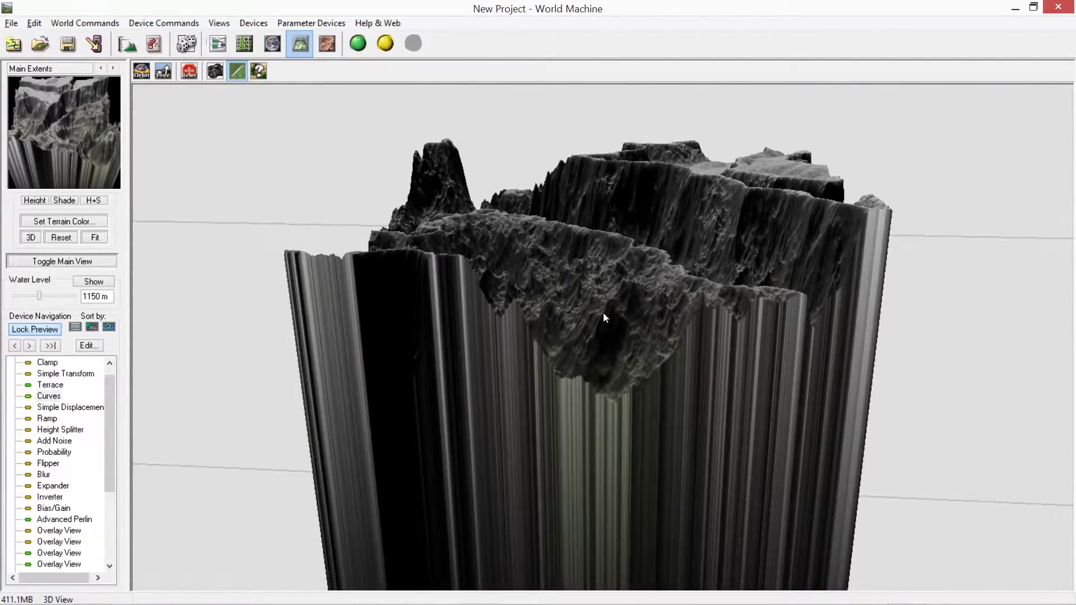
drag(867, 240, 504, 365)
drag(675, 252, 636, 291)
Step: Return to the device network with the preview unlocked, and move the Simple Displacement's Overlay View slightly farther from the device
click(207, 37)
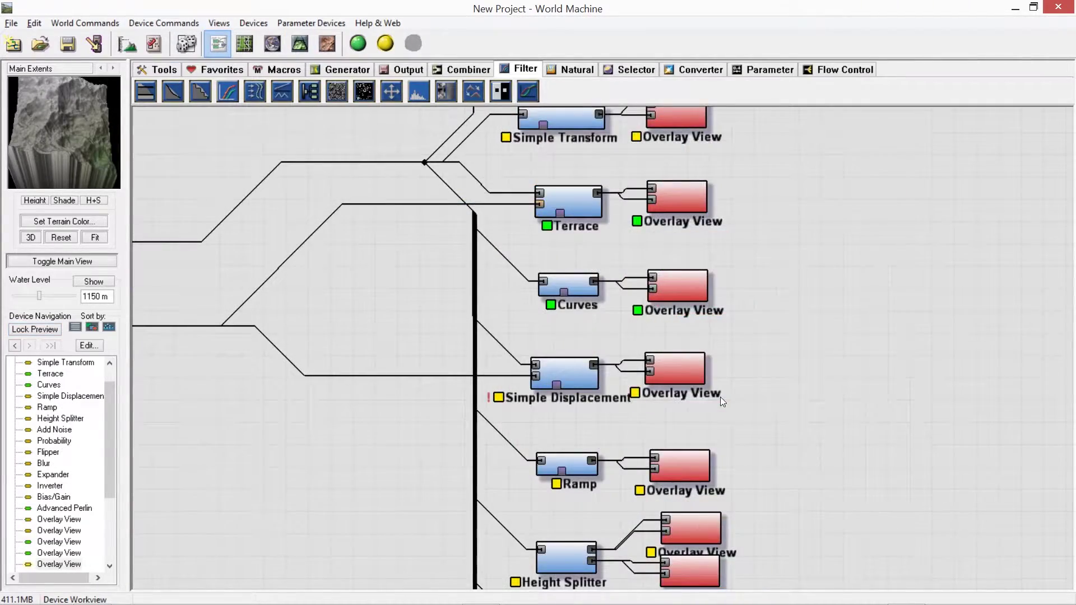
scroll(714, 375, down, 1)
click(571, 359)
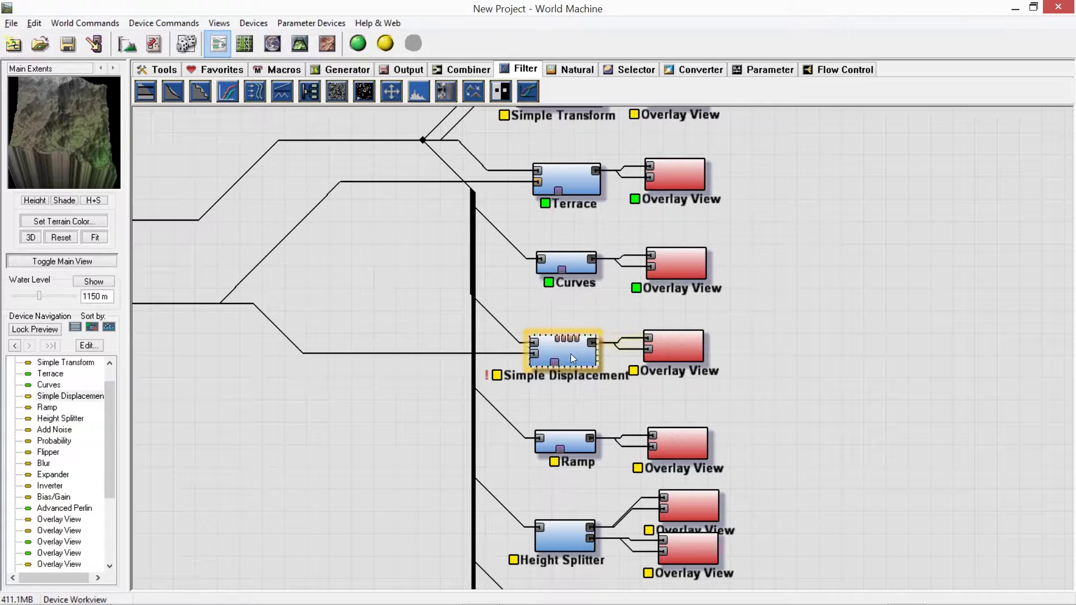
double_click(570, 355)
click(511, 368)
click(681, 355)
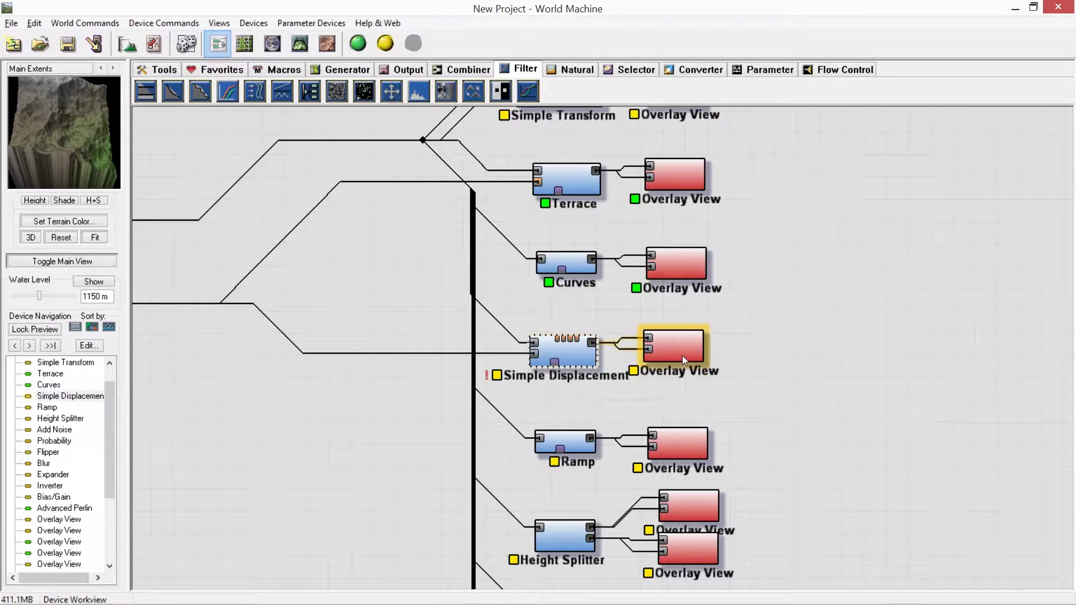
mouse_move(681, 355)
mouse_down()
mouse_move(711, 349)
mouse_move(691, 365)
mouse_move(677, 347)
mouse_up()
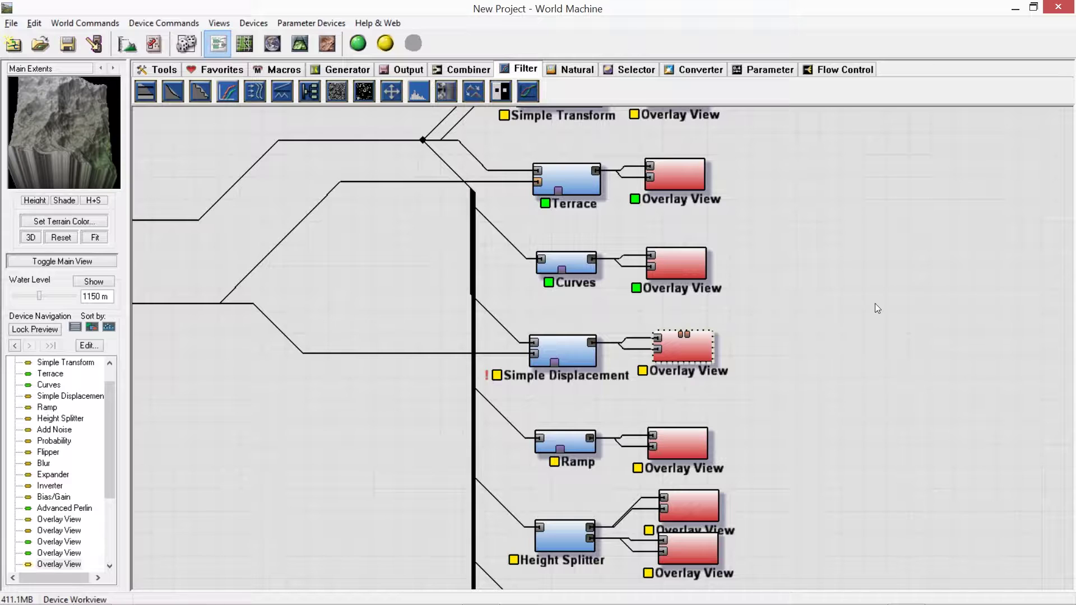
Step: Set the Simple Displacement's Strength to 0.17188 and accept the settings
double_click(573, 356)
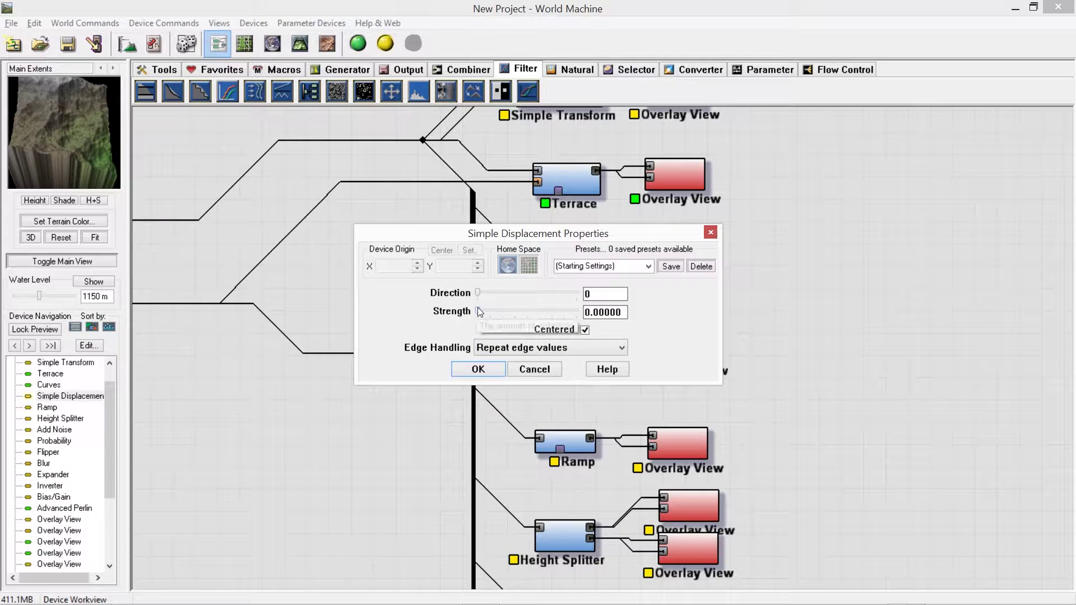
mouse_move(478, 311)
mouse_down()
mouse_move(506, 314)
mouse_move(488, 321)
mouse_up()
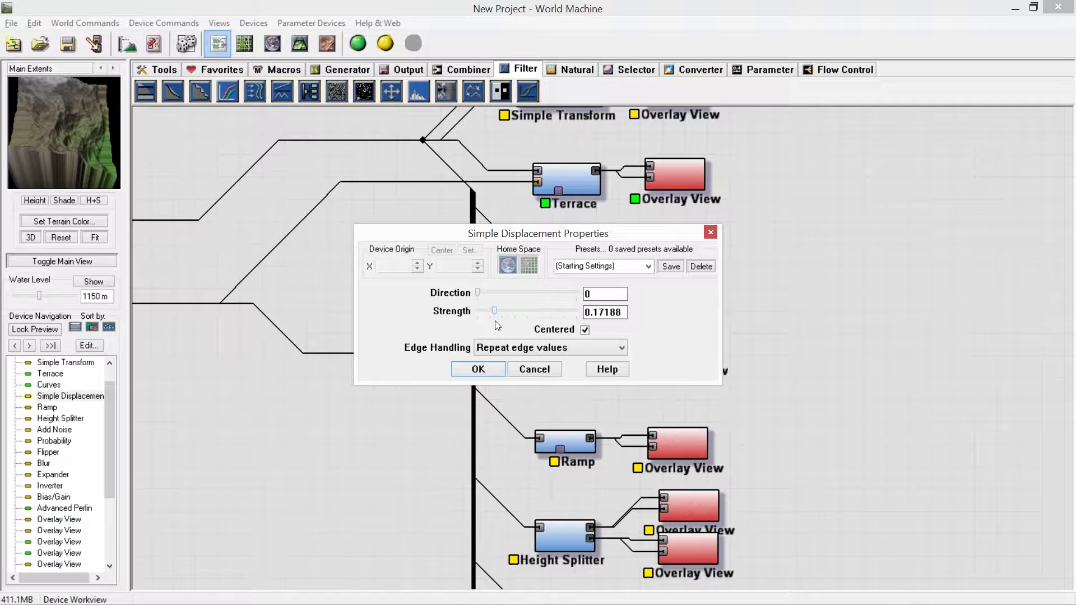
click(487, 371)
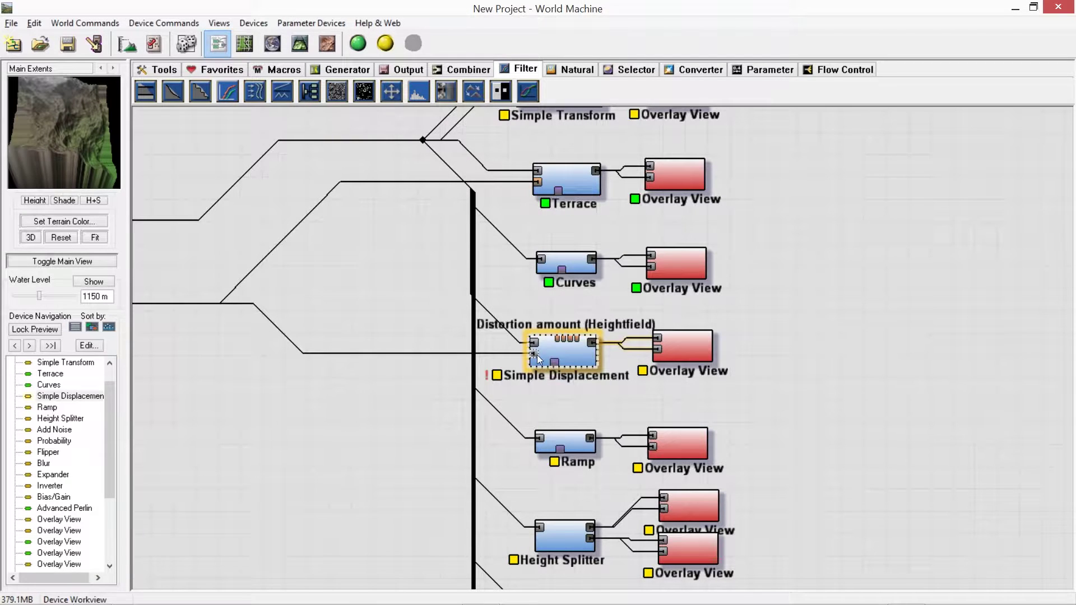
Step: Rewire the Simple Displacement's Distortion amount input to the upper Advanced Perlin instead of the lower one
drag(534, 353, 432, 362)
double_click(576, 352)
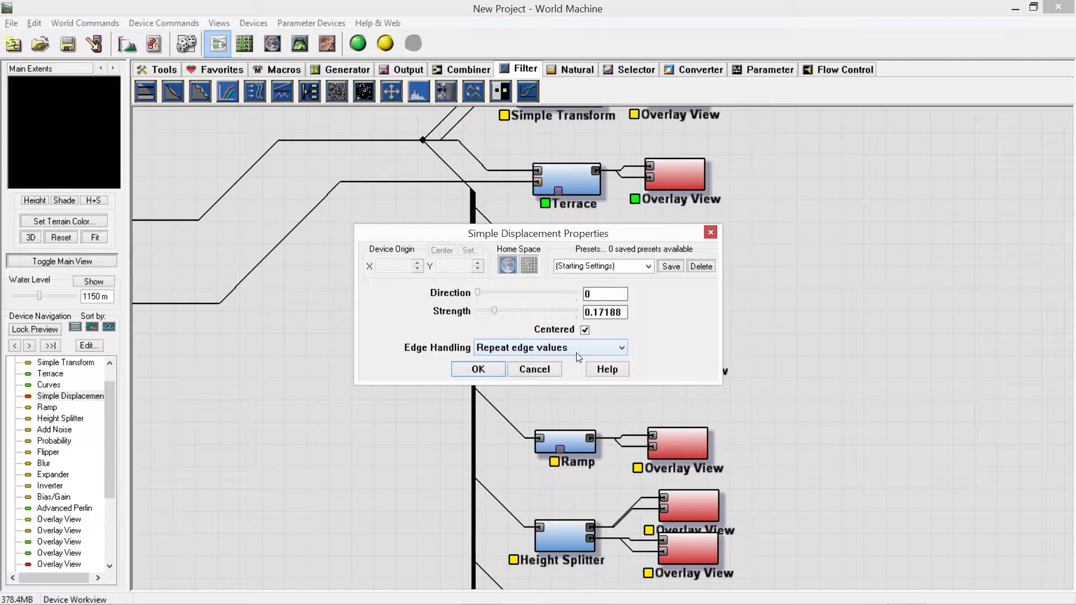
click(485, 370)
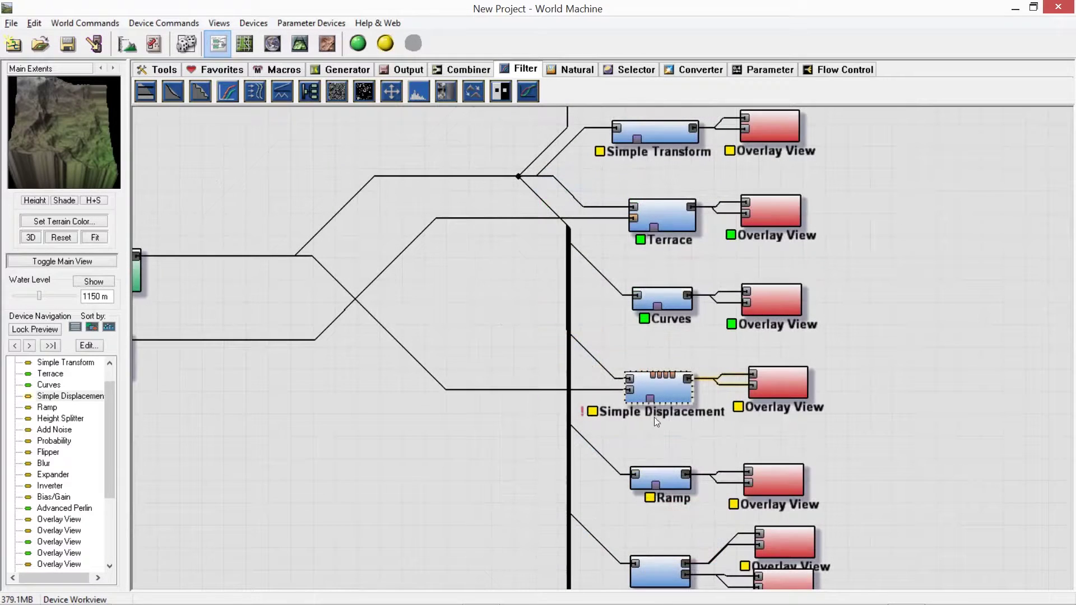
Step: Set the Simple Displacement's Direction to 100 and Strength to 0.51563, keep Centered on with Repeat edge values, and accept
double_click(641, 390)
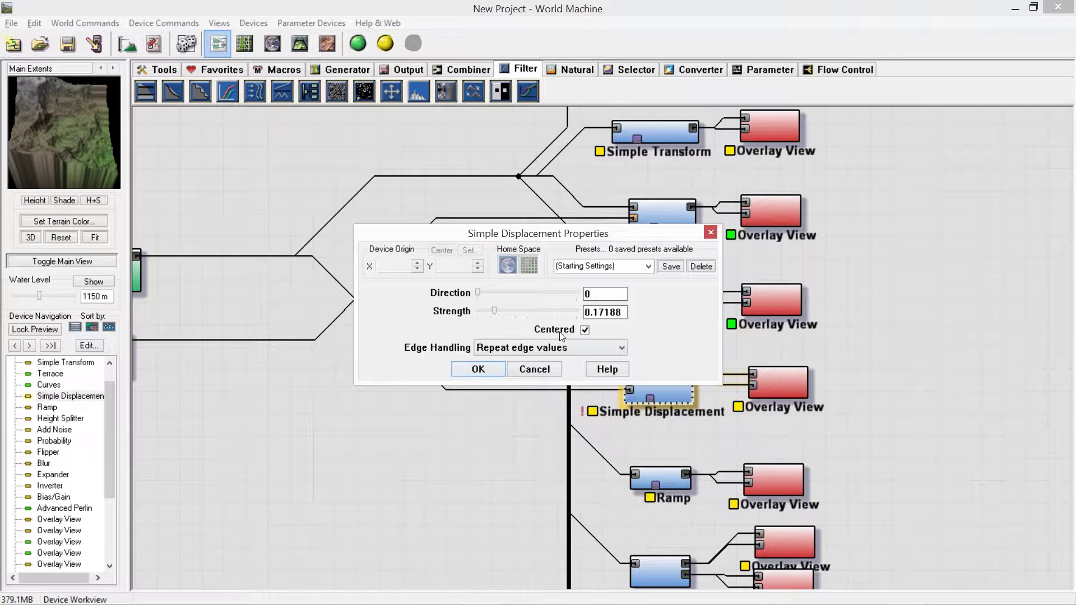
click(584, 330)
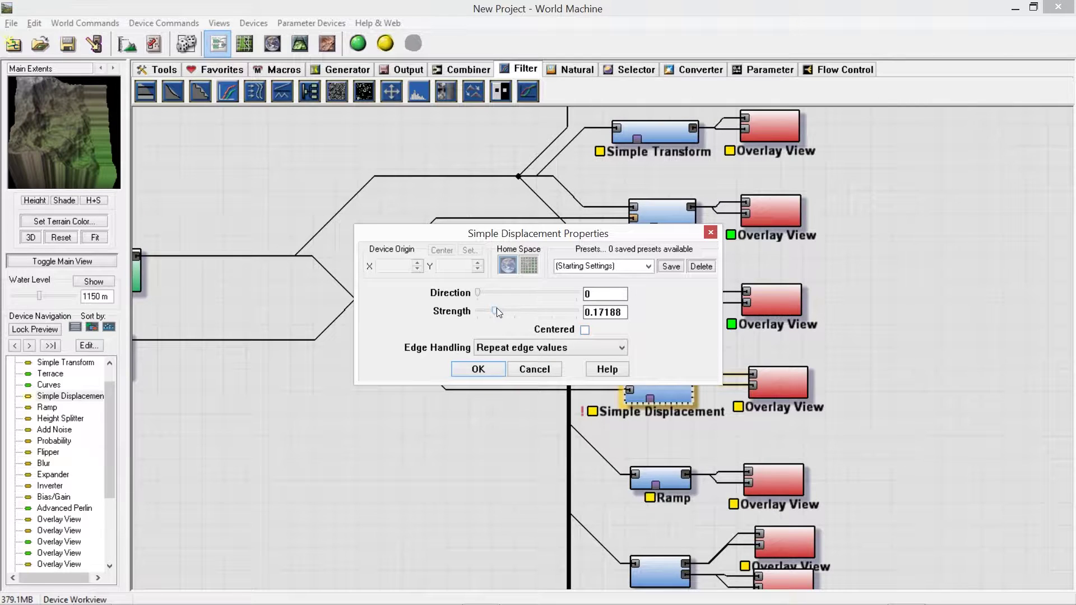
drag(489, 307, 517, 314)
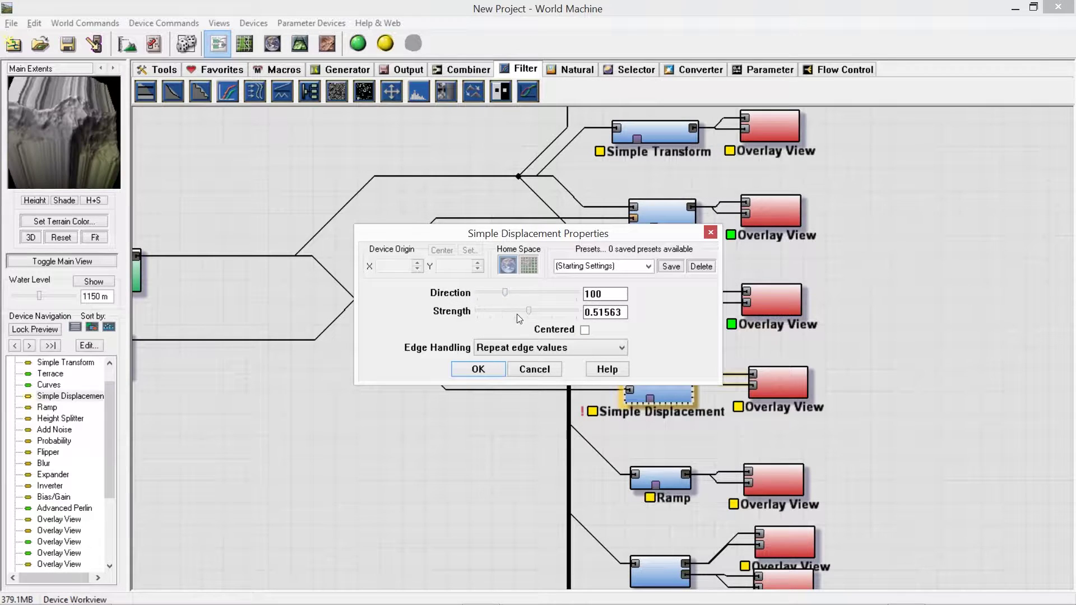
click(585, 329)
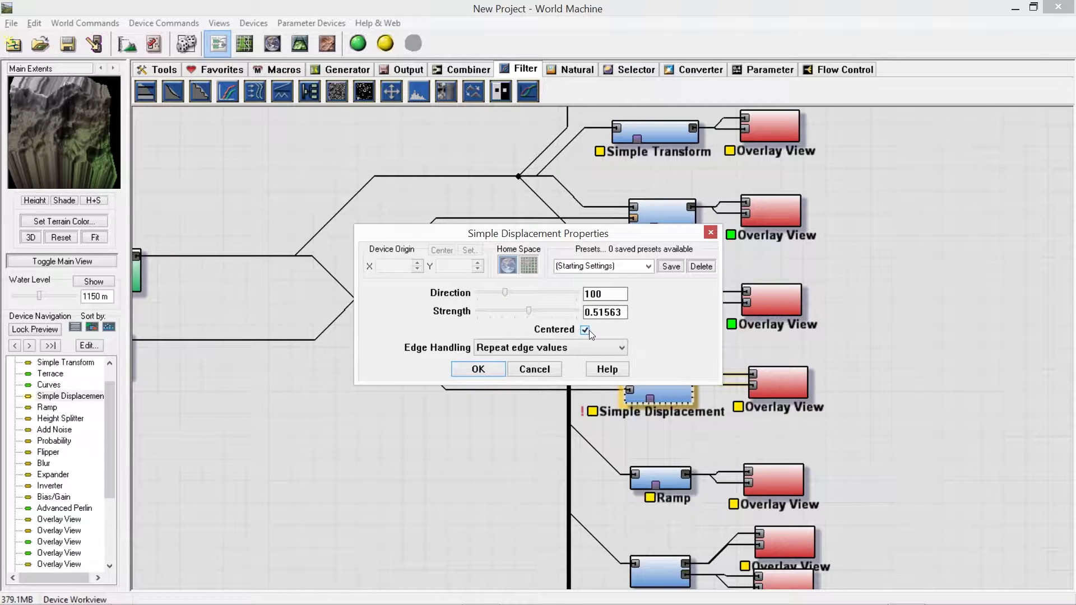
click(587, 343)
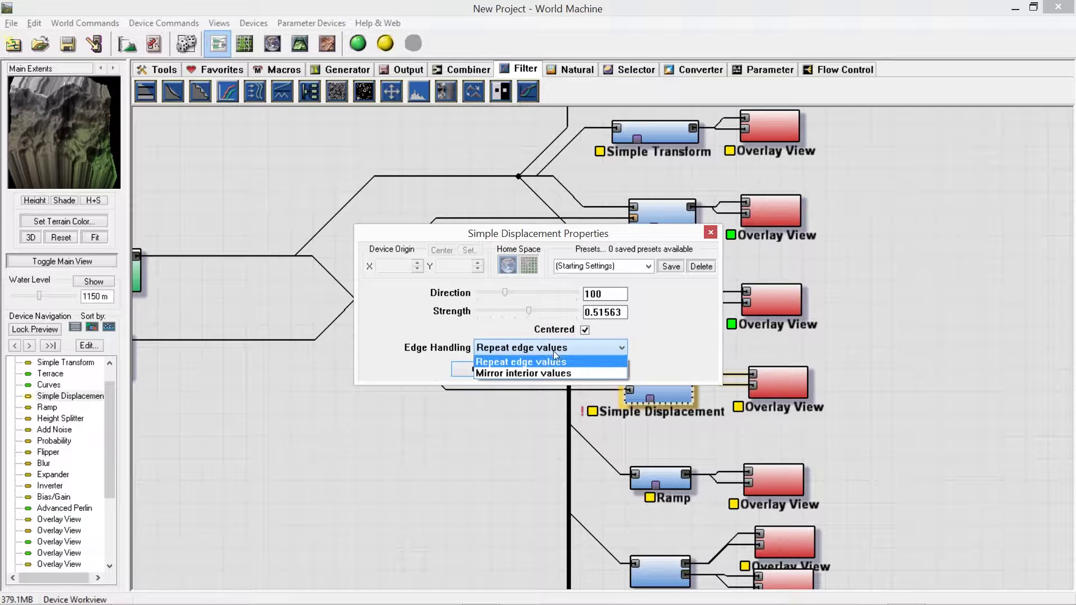
click(535, 361)
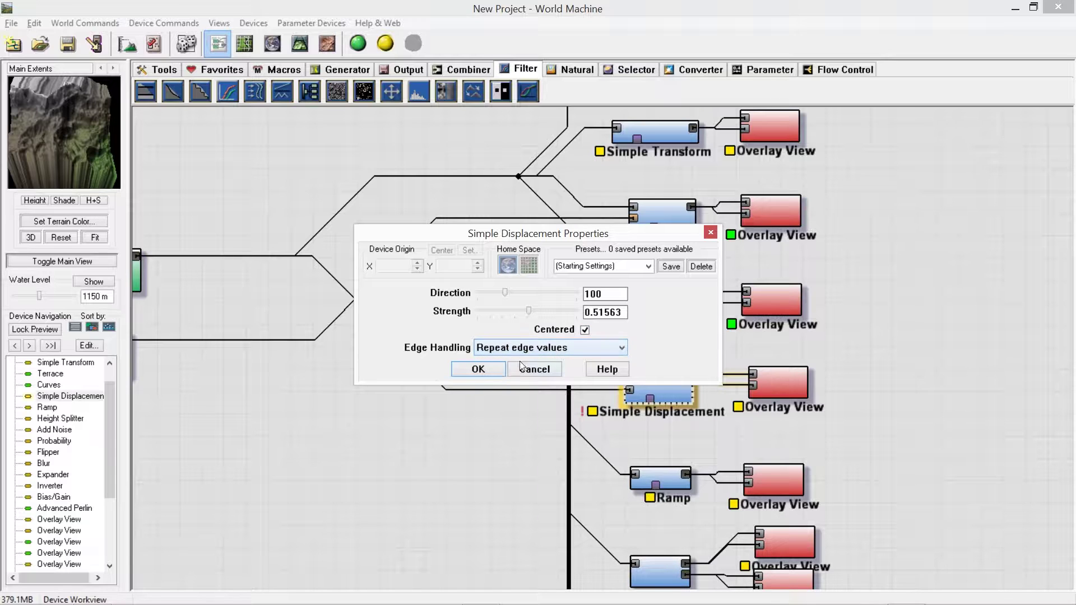
click(477, 370)
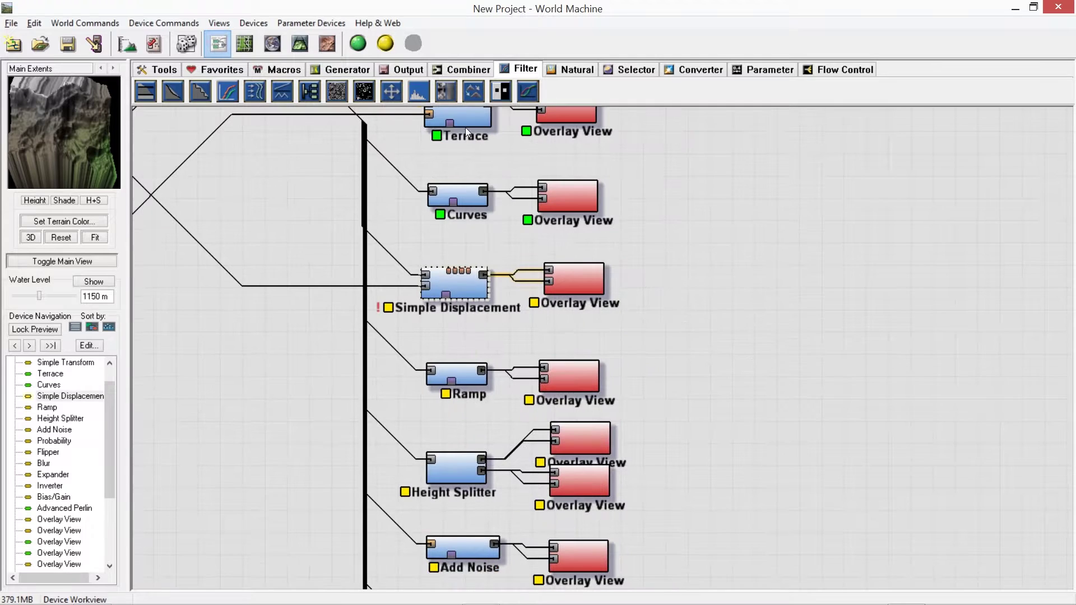
Step: Examine the Simple Displacement terrain in the 3D view and return to the device network
click(308, 48)
drag(600, 332, 487, 221)
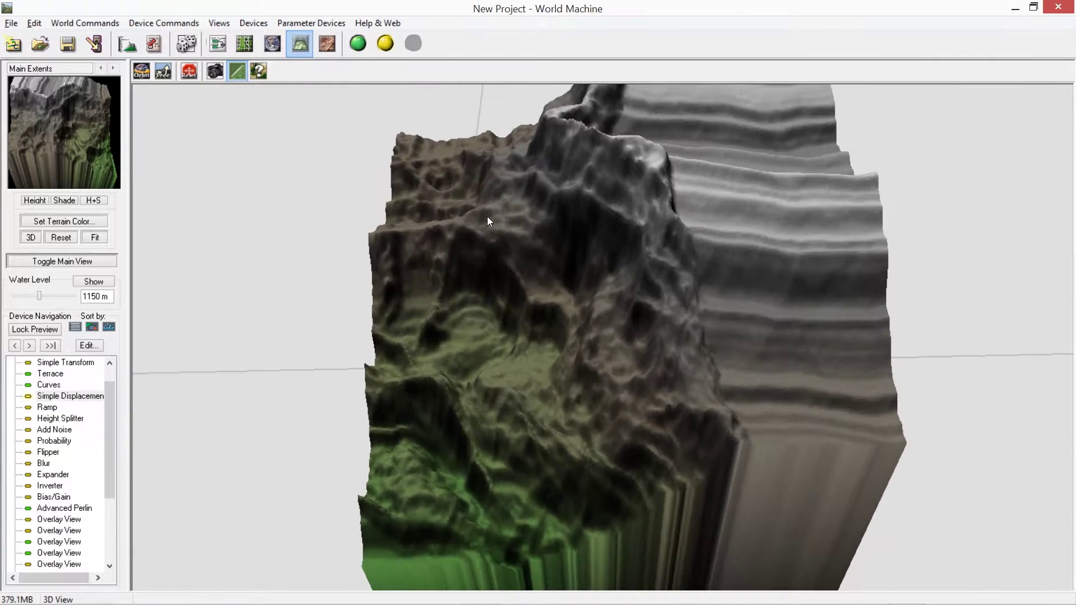
click(218, 45)
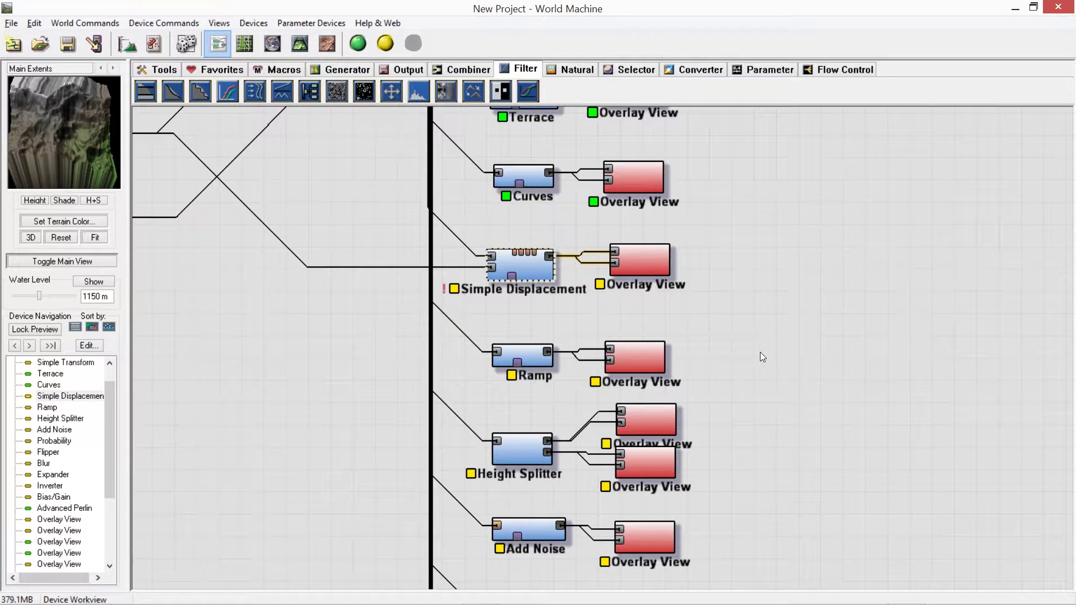
Step: Set the Ramp's Frequency to 23.76563 and accept the settings
double_click(524, 361)
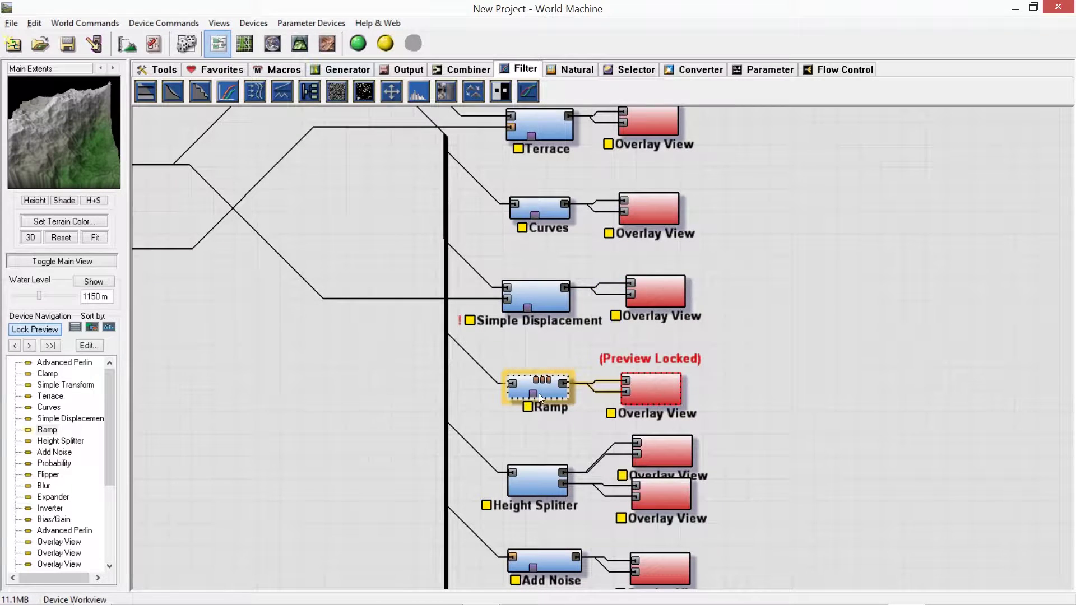
double_click(539, 393)
drag(479, 320, 551, 338)
click(478, 360)
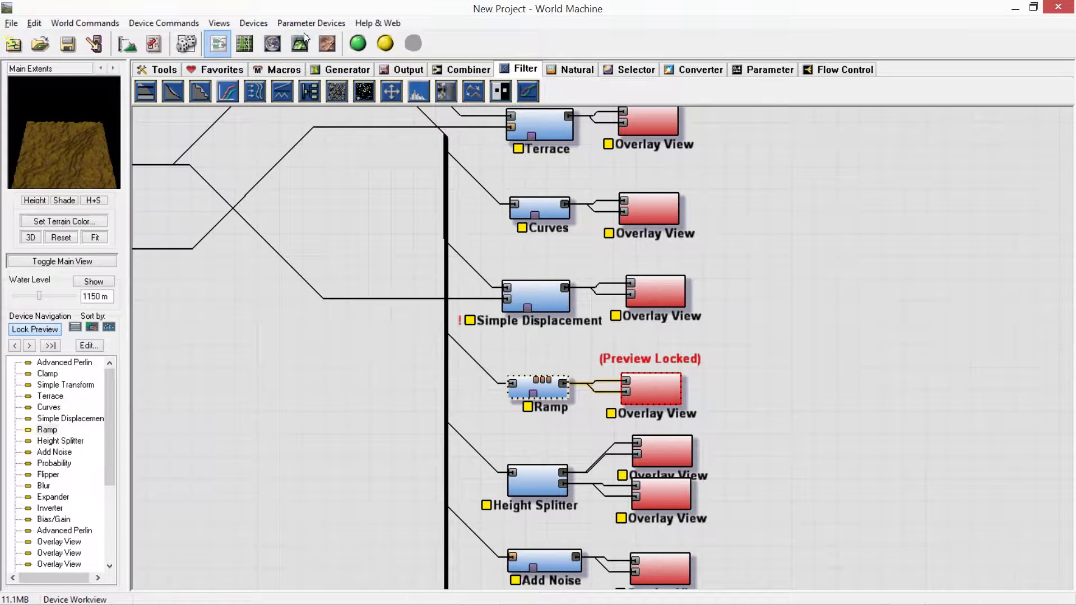
Step: Examine the ramped terrain in 3D from above and from a low angle, and return to the device network
click(301, 43)
drag(343, 186, 694, 175)
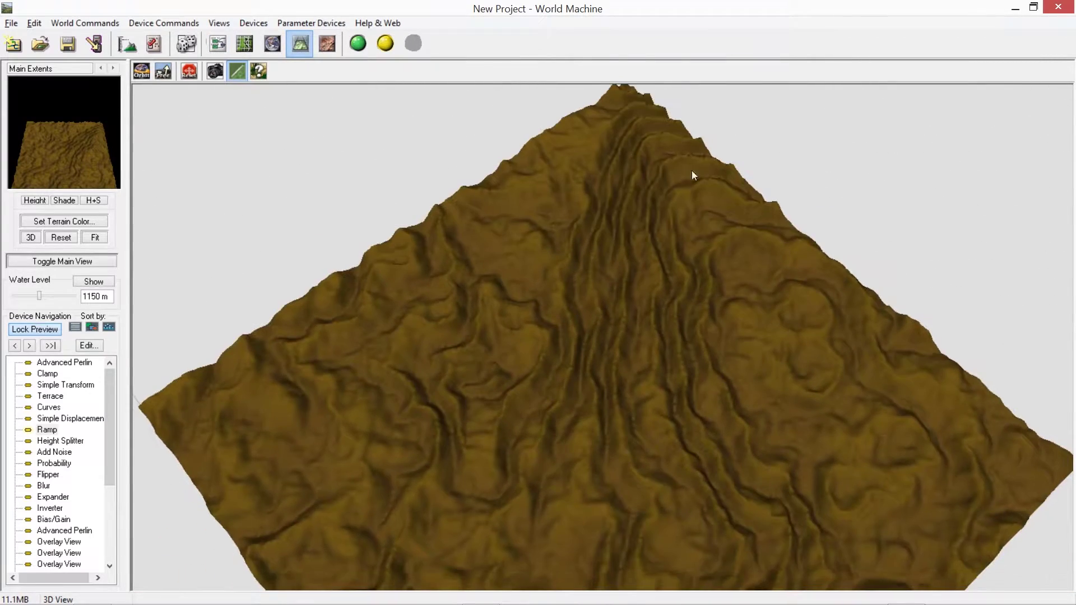
drag(642, 292, 594, 213)
drag(609, 506, 387, 363)
drag(741, 402, 504, 314)
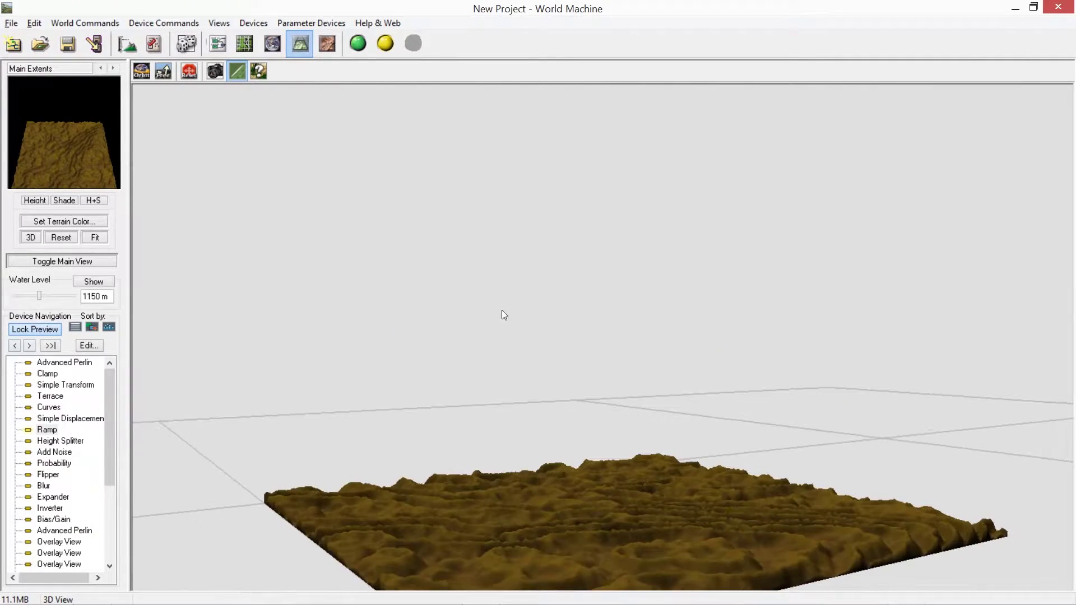
click(218, 44)
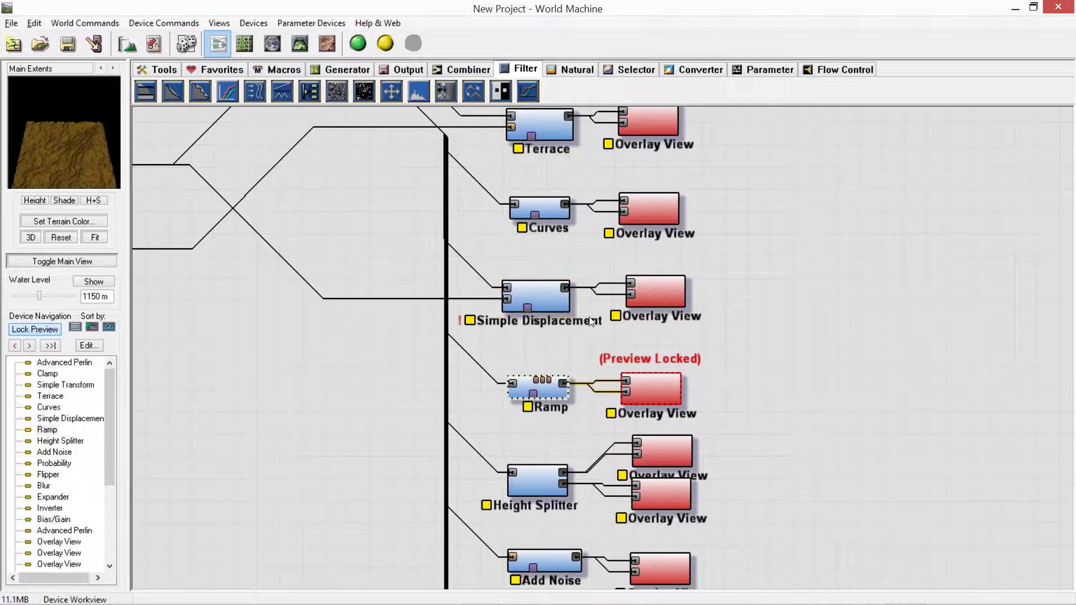
Step: Turn on Keep full height for the Ramp, lower its Frequency substantially, and accept the settings
double_click(554, 387)
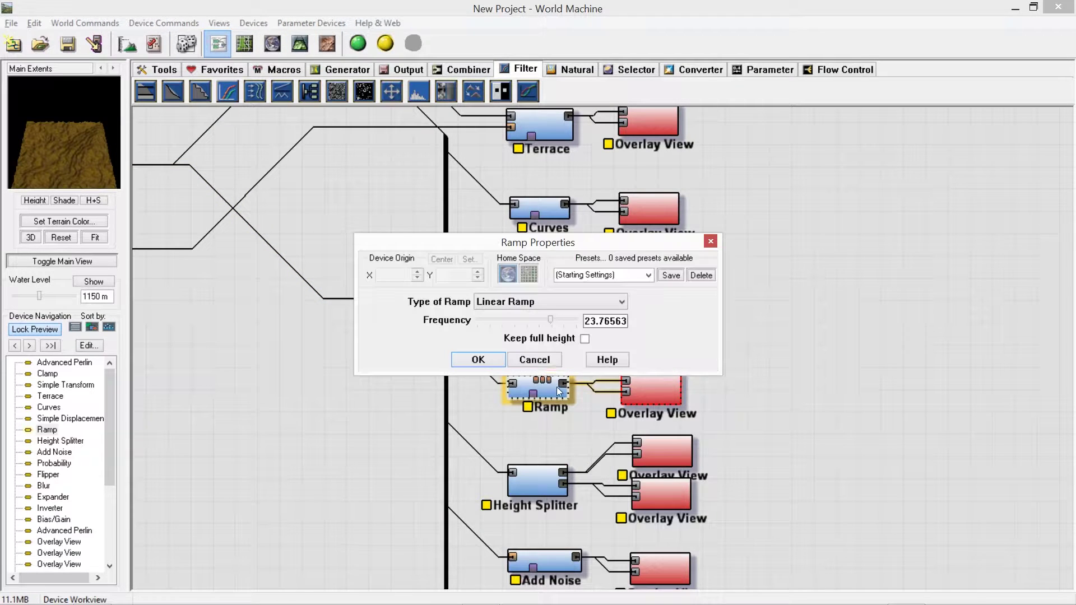
click(580, 341)
click(548, 321)
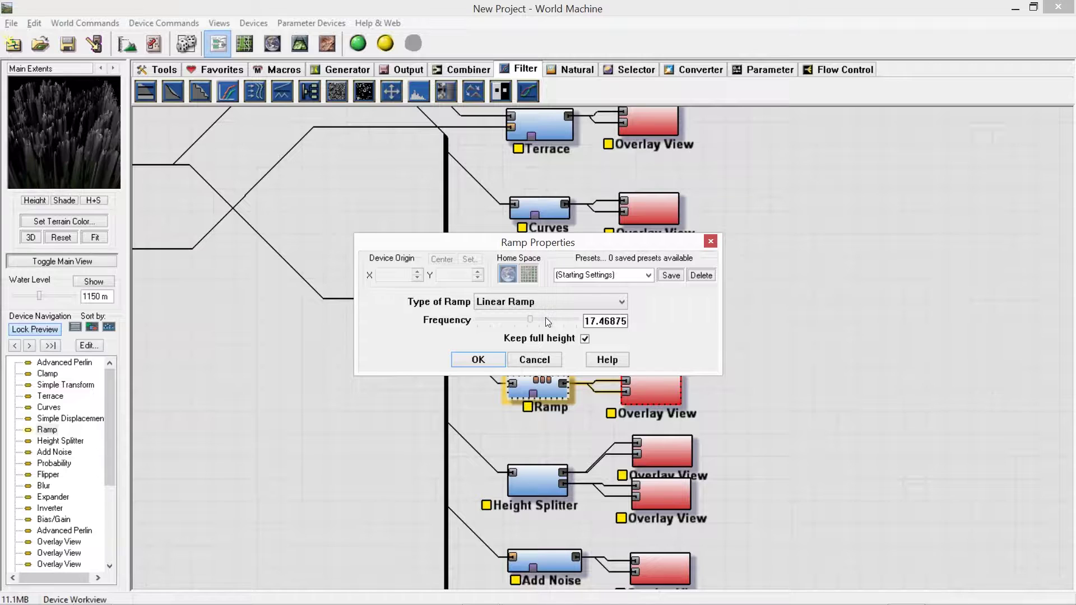
drag(528, 321, 488, 321)
click(477, 359)
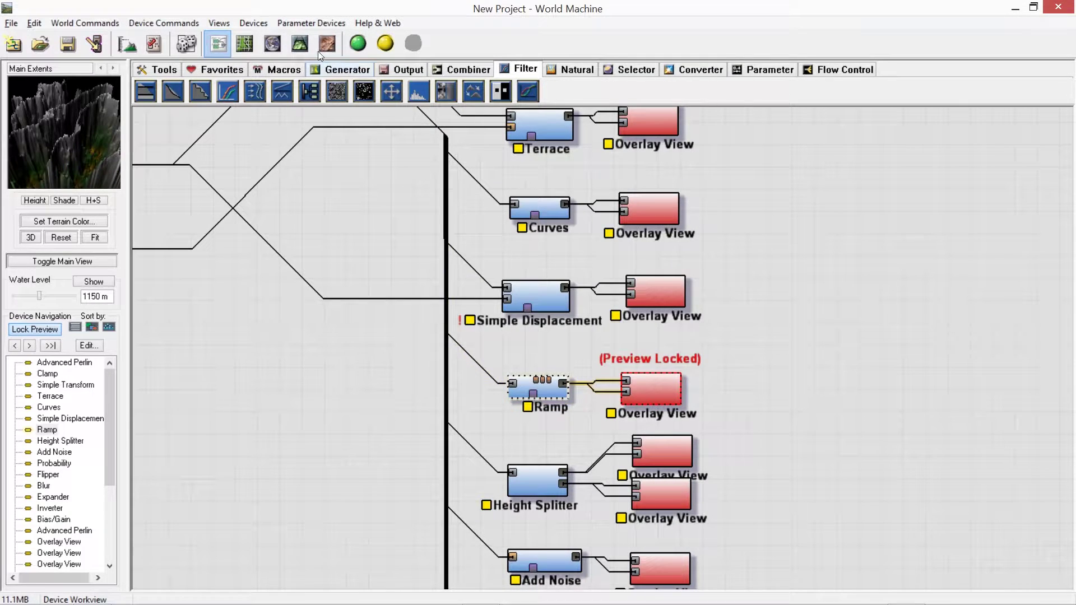
Step: Examine the full-height ramped terrain in the 3D view and return to the device network
click(300, 44)
drag(530, 411, 418, 268)
click(220, 45)
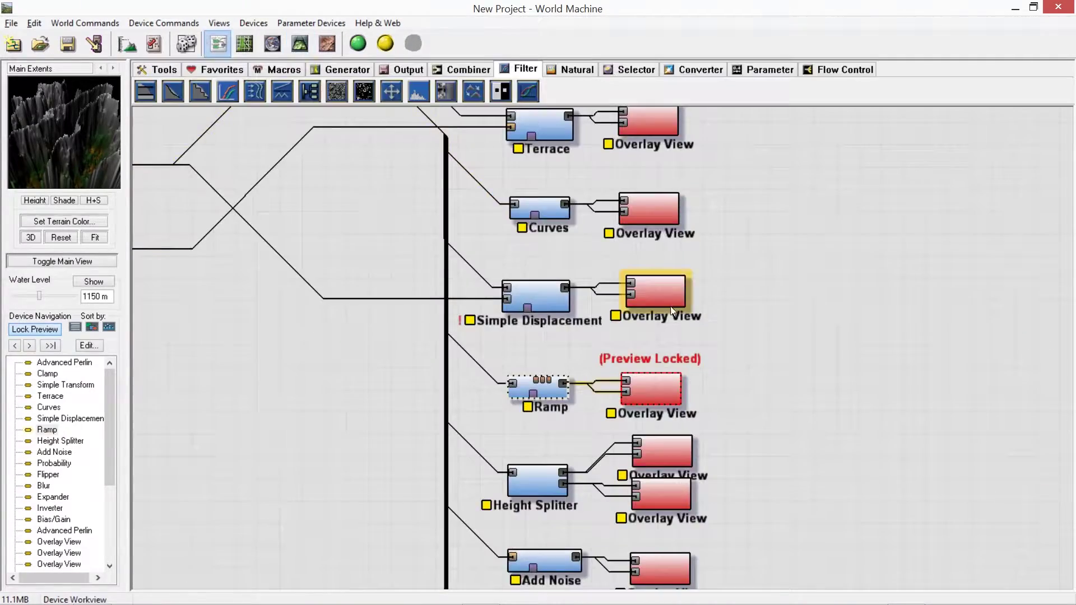
Step: Preview the Ramp with the Standard Ramp type and switch it back to Linear Ramp
double_click(556, 396)
click(525, 303)
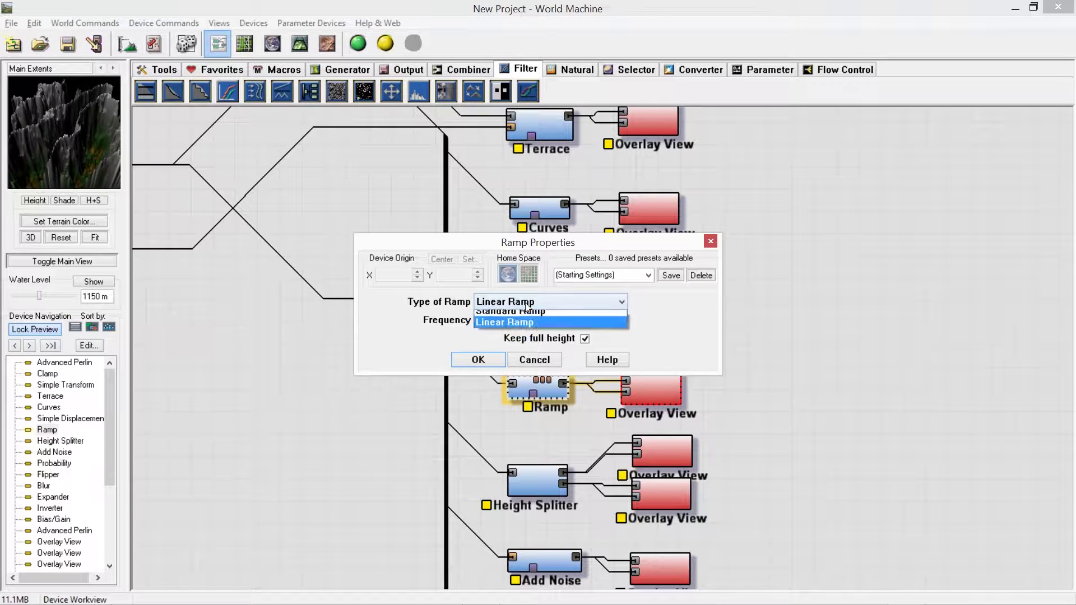
click(527, 311)
click(509, 305)
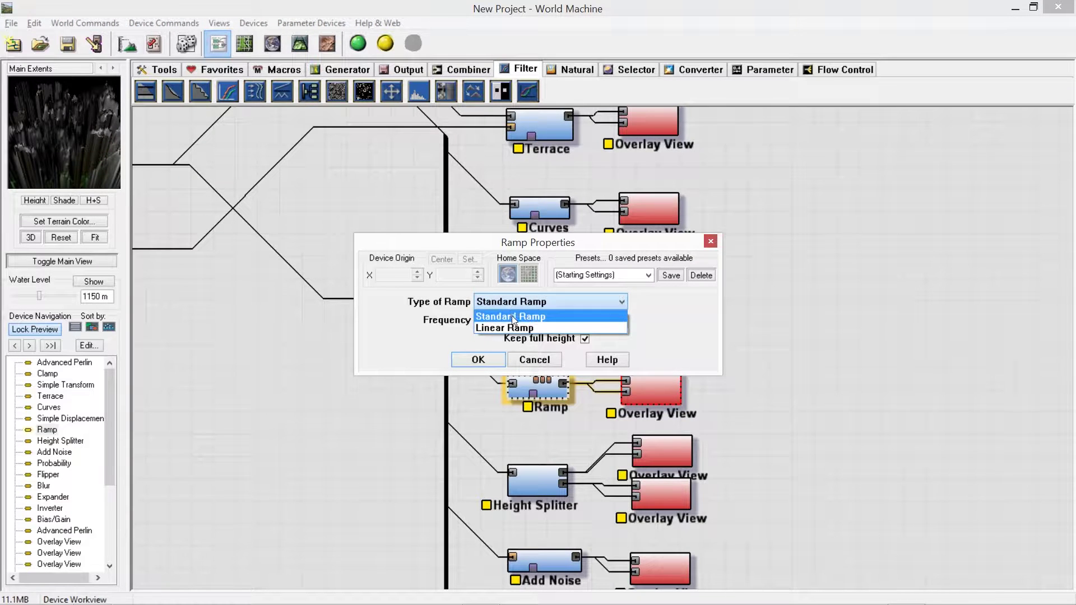
click(513, 325)
click(477, 360)
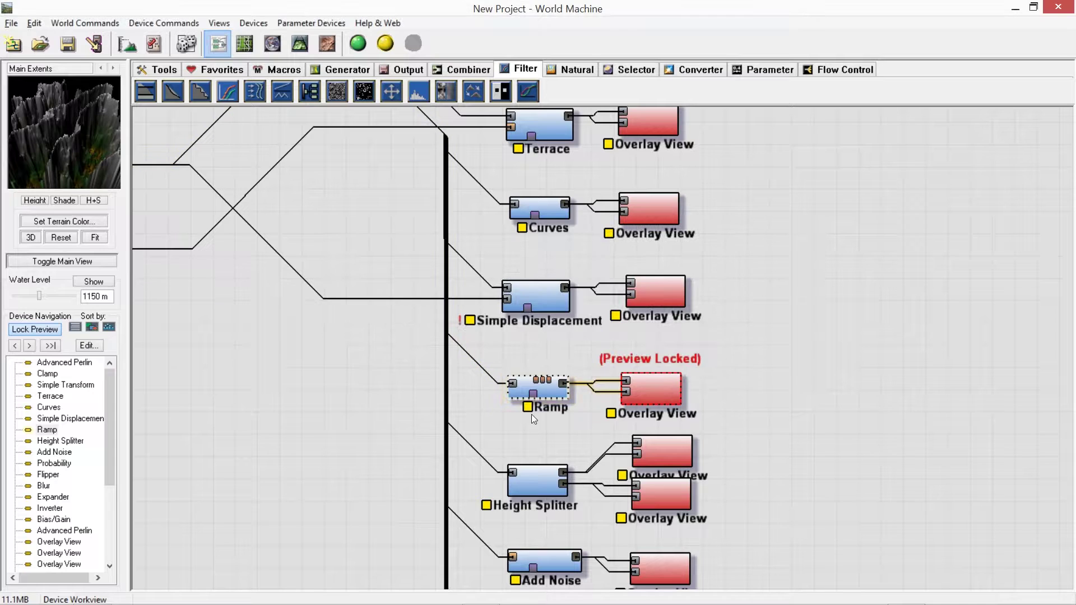
scroll(729, 364, down, 2)
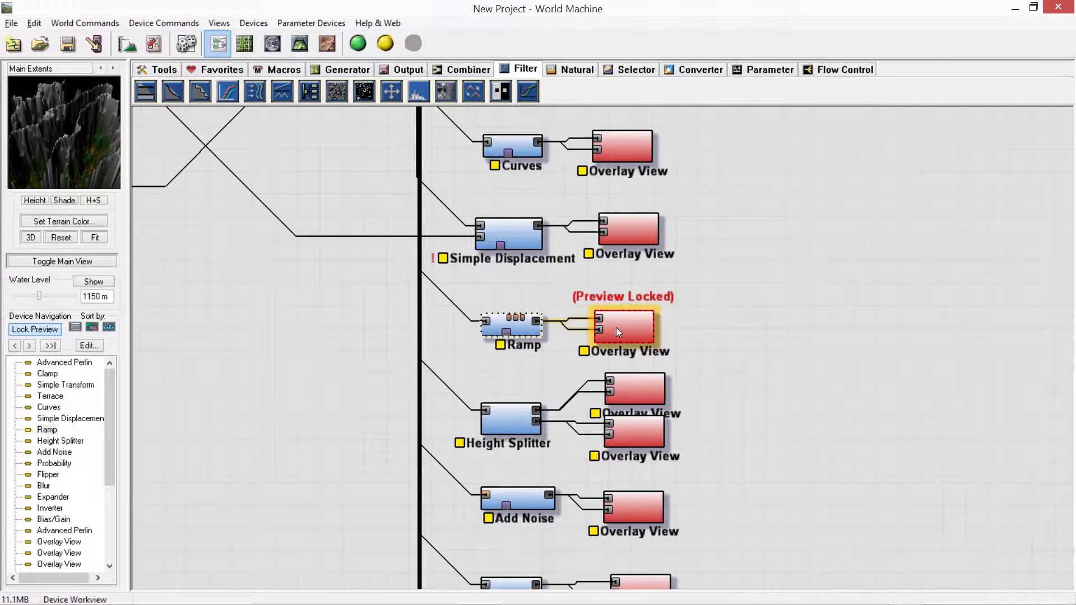
double_click(522, 331)
click(480, 360)
Step: Move the Height Splitter's lower Overlay View down so it is clear of the upper one
click(620, 385)
scroll(855, 422, down, 2)
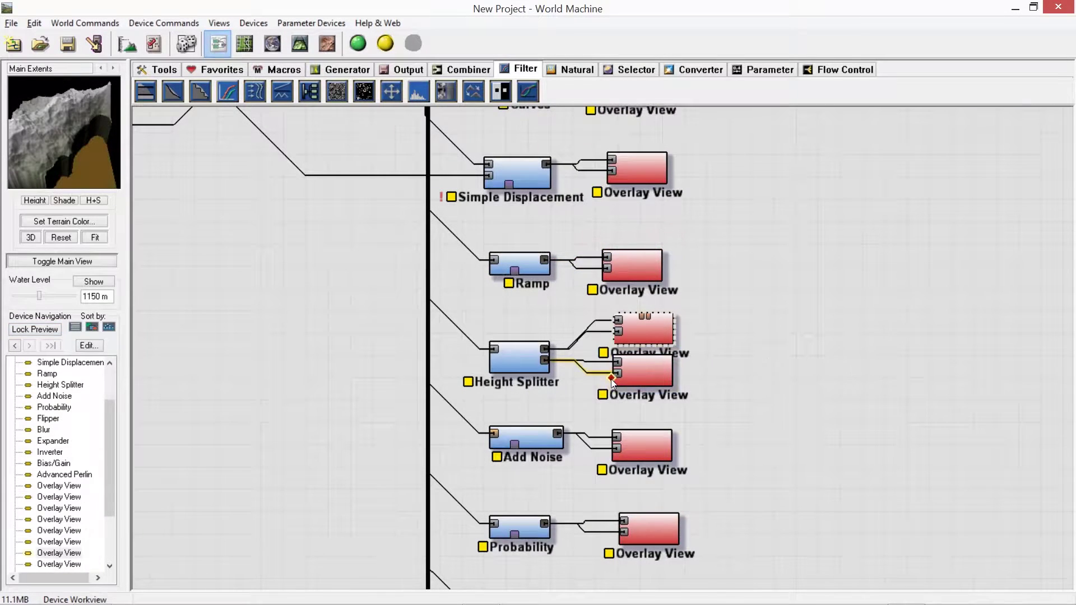
right_drag(725, 379, 603, 401)
drag(533, 371, 539, 387)
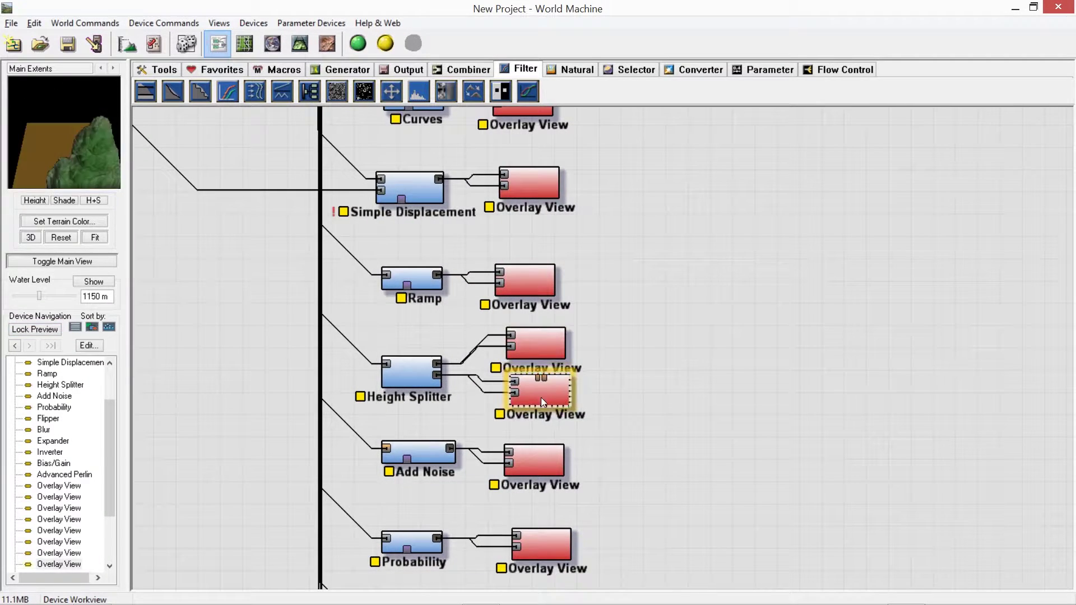
Step: Compare the previews of the upper Advanced Perlin, the Height Splitter and its two Overlay Views
click(407, 381)
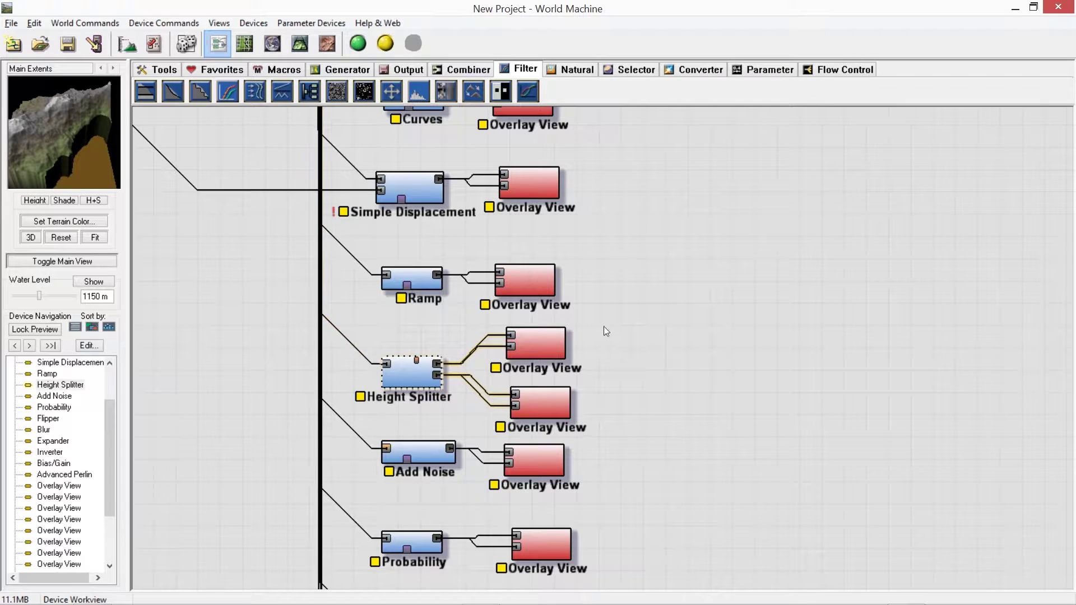
right_drag(145, 253, 409, 432)
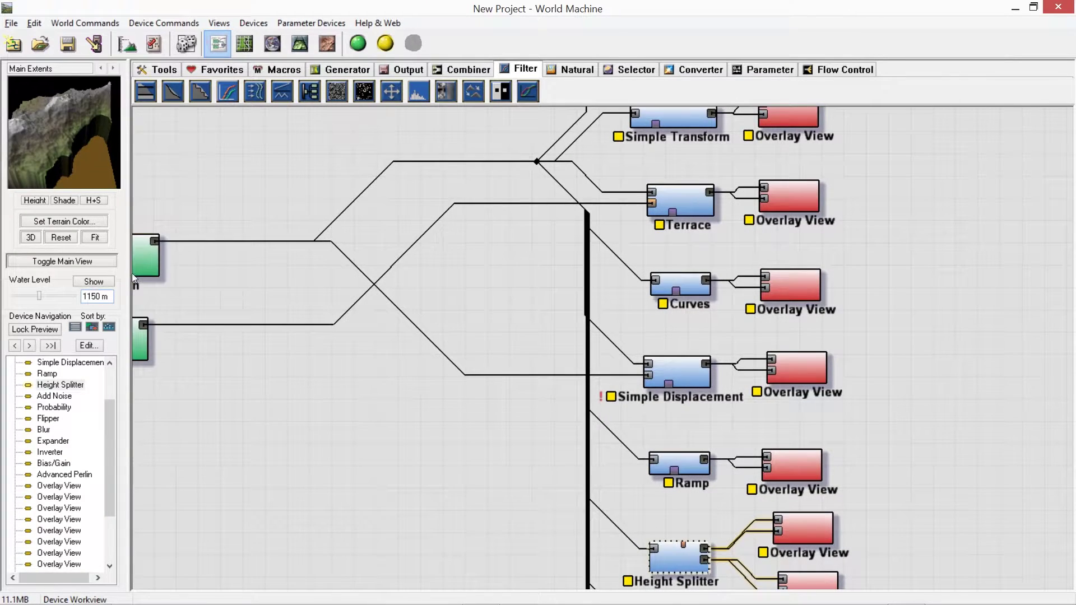
click(137, 266)
right_drag(348, 499, 187, 357)
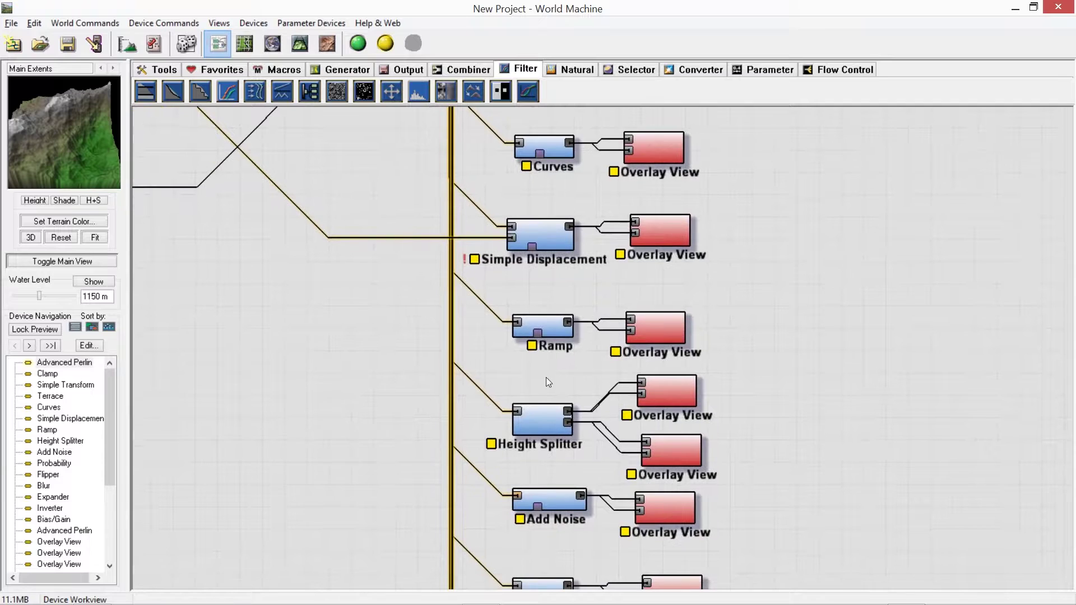
click(526, 416)
right_drag(715, 394, 587, 365)
click(583, 363)
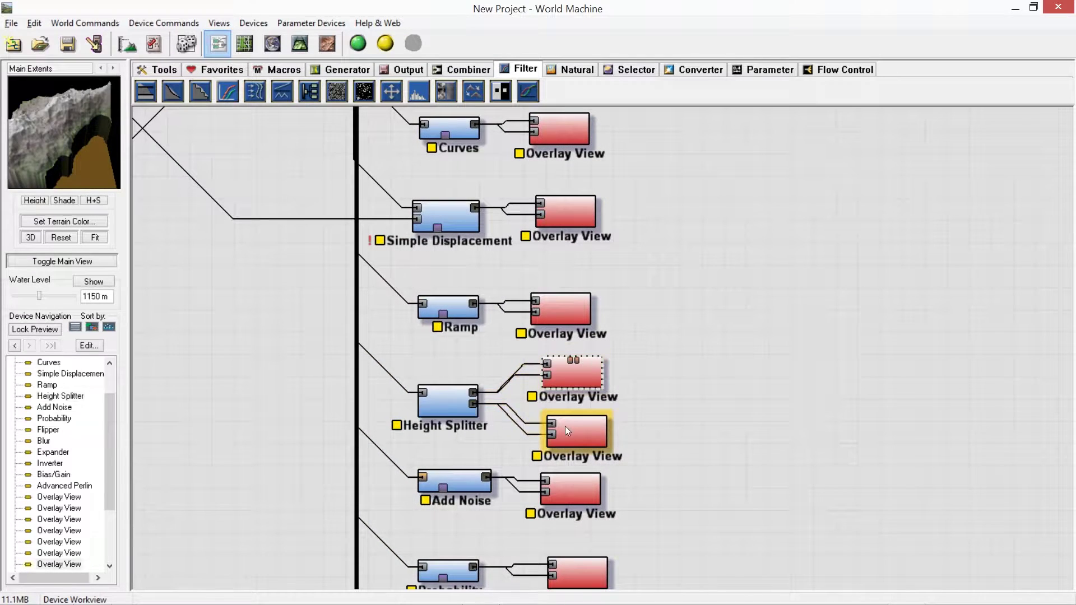
click(571, 436)
Step: Try the Height Splitter with 3 bands and set its Number of Bands back to 2
double_click(445, 411)
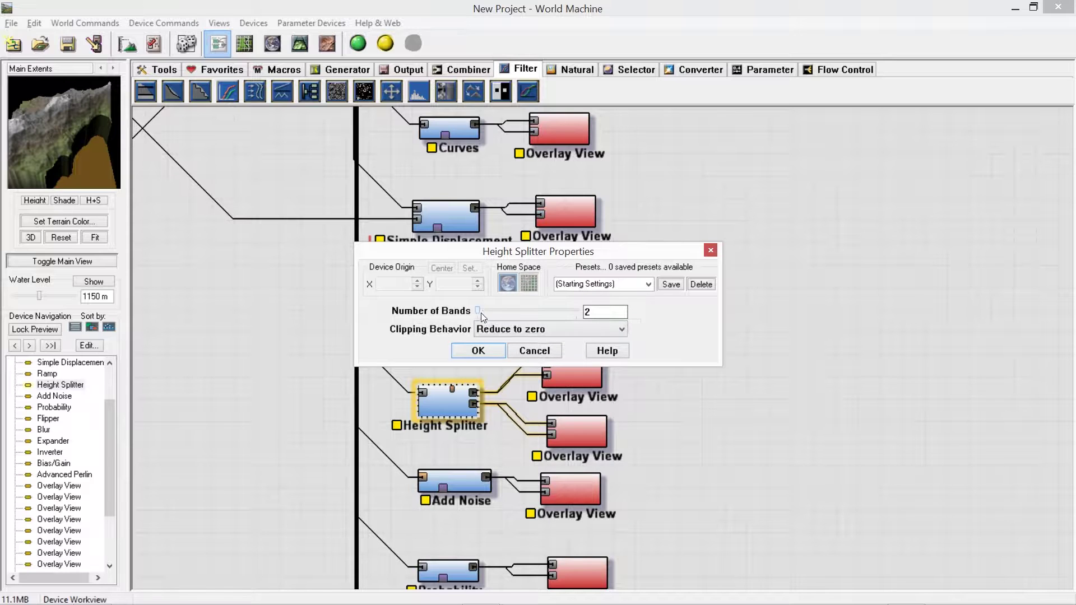
click(481, 312)
click(489, 353)
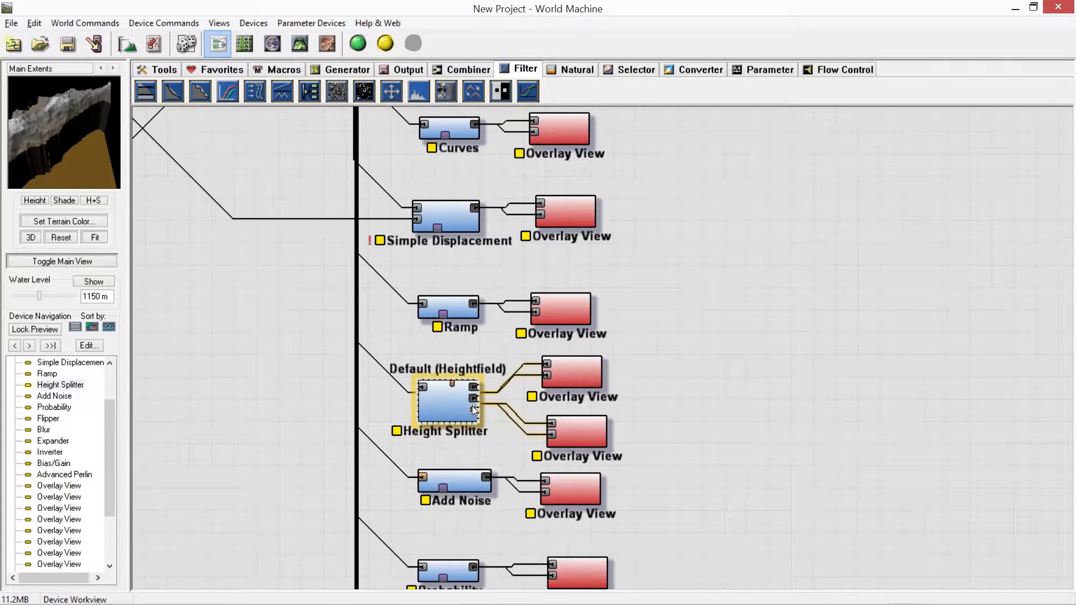
double_click(452, 411)
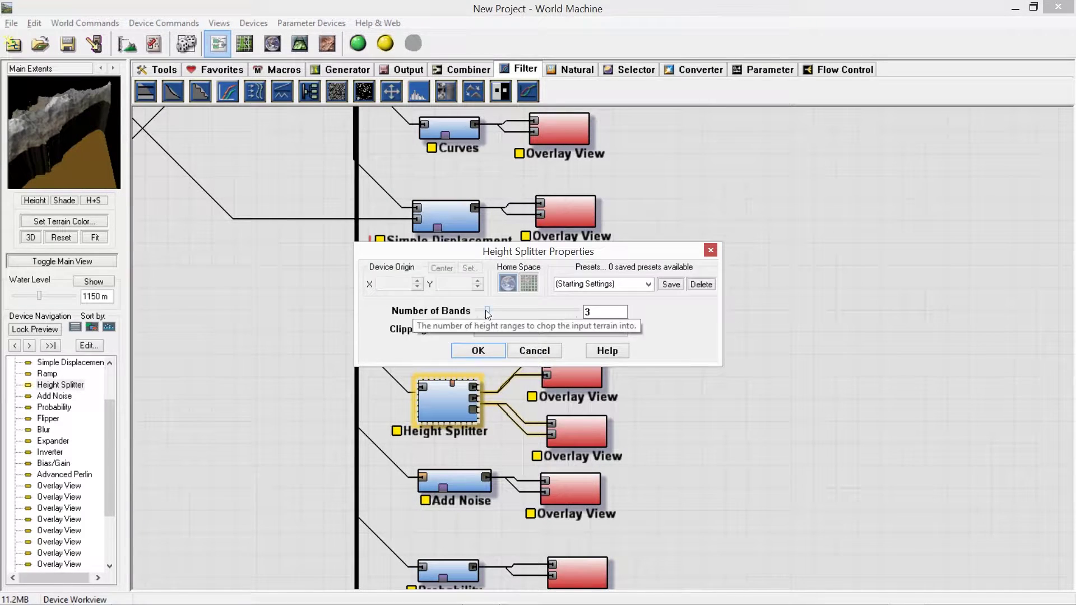
click(479, 311)
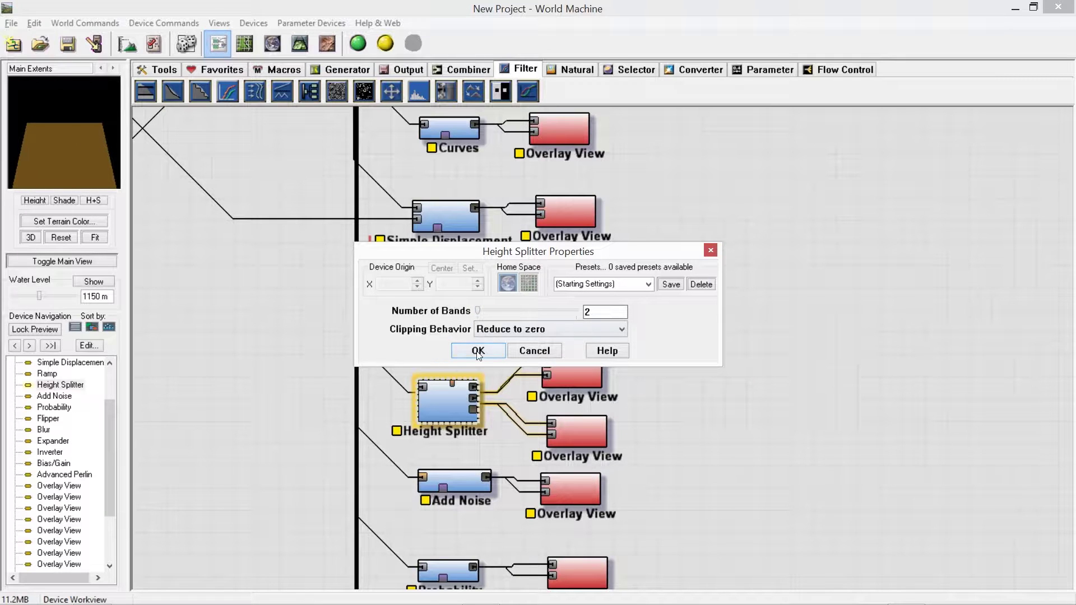
click(478, 351)
Step: Compare the terrain bands in the Height Splitter's upper and lower Overlay Views
click(567, 377)
click(570, 429)
click(553, 379)
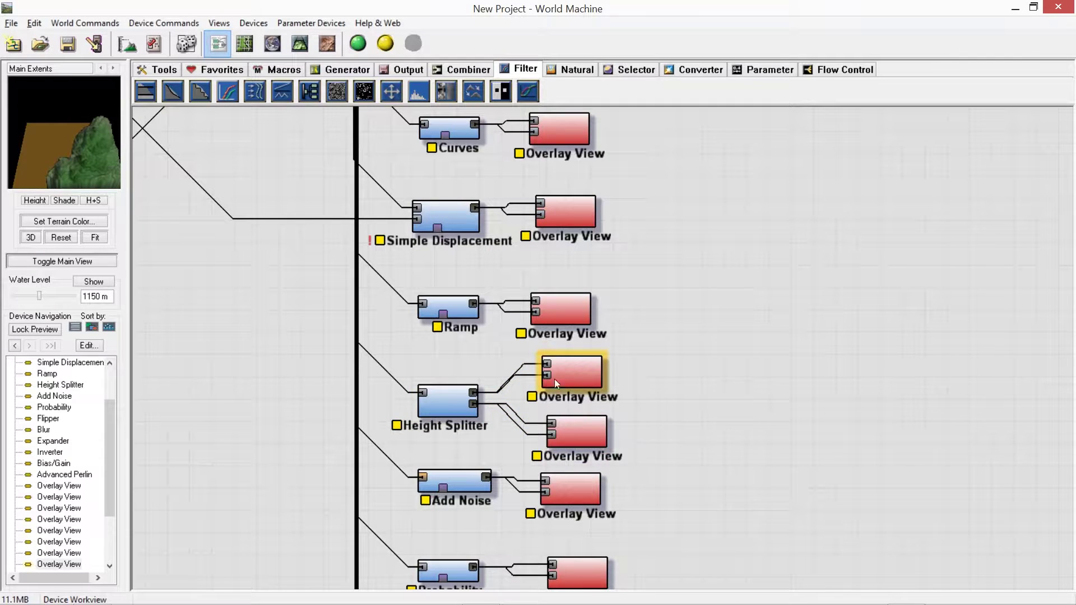
Step: Set the Height Splitter's Clipping Behavior to Maintain height
click(449, 405)
double_click(449, 405)
click(532, 329)
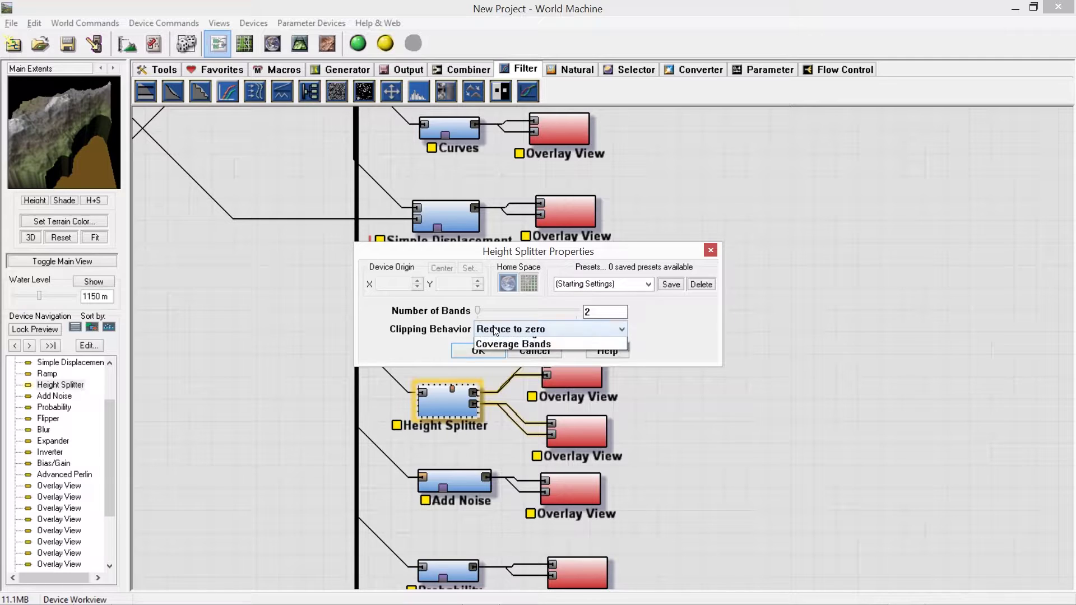
click(496, 353)
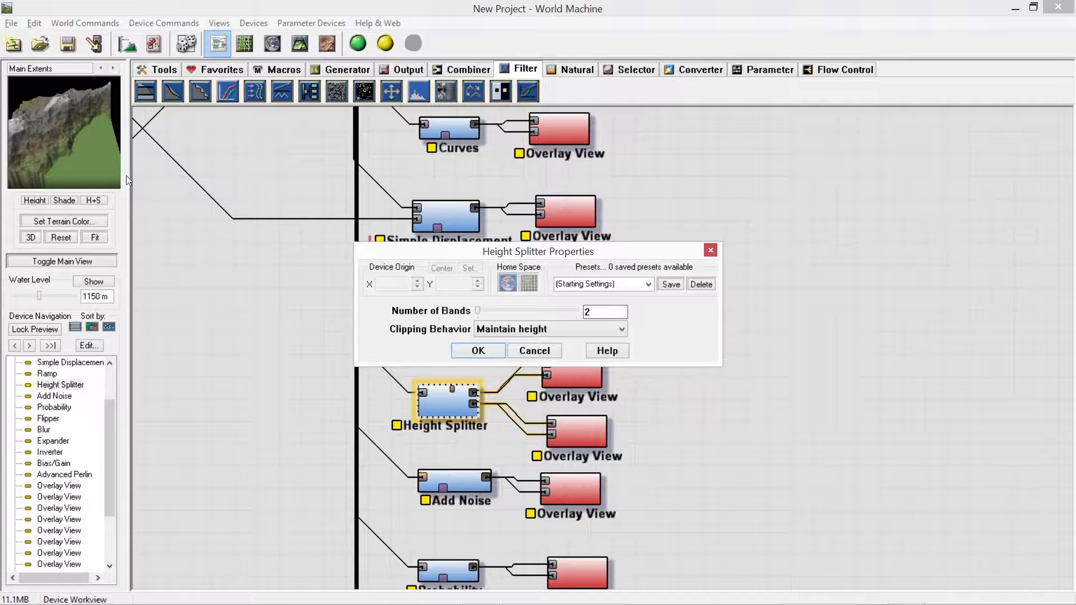
Step: Try the Coverage Bands clipping behavior on the Height Splitter and inspect the split terrain in the 3D view
click(476, 328)
click(546, 370)
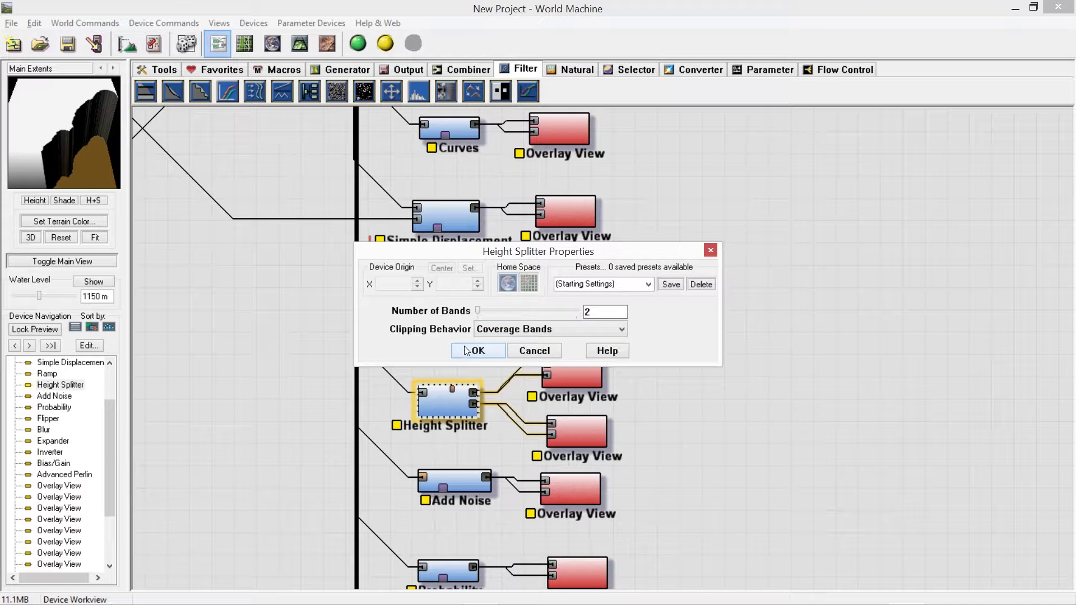
click(475, 350)
click(312, 50)
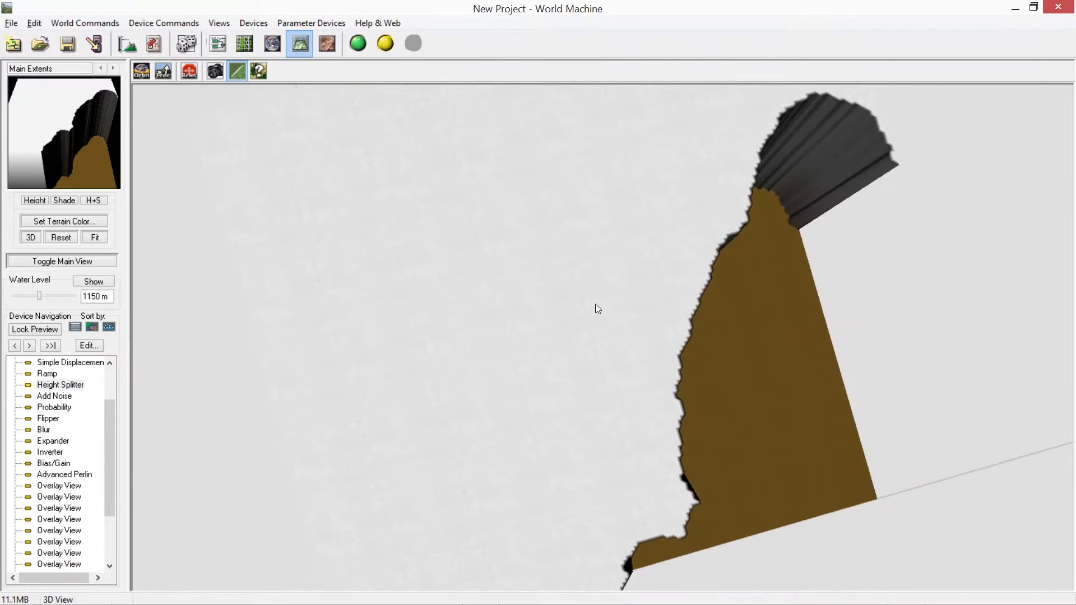
scroll(595, 304, down, 4)
drag(610, 331, 601, 252)
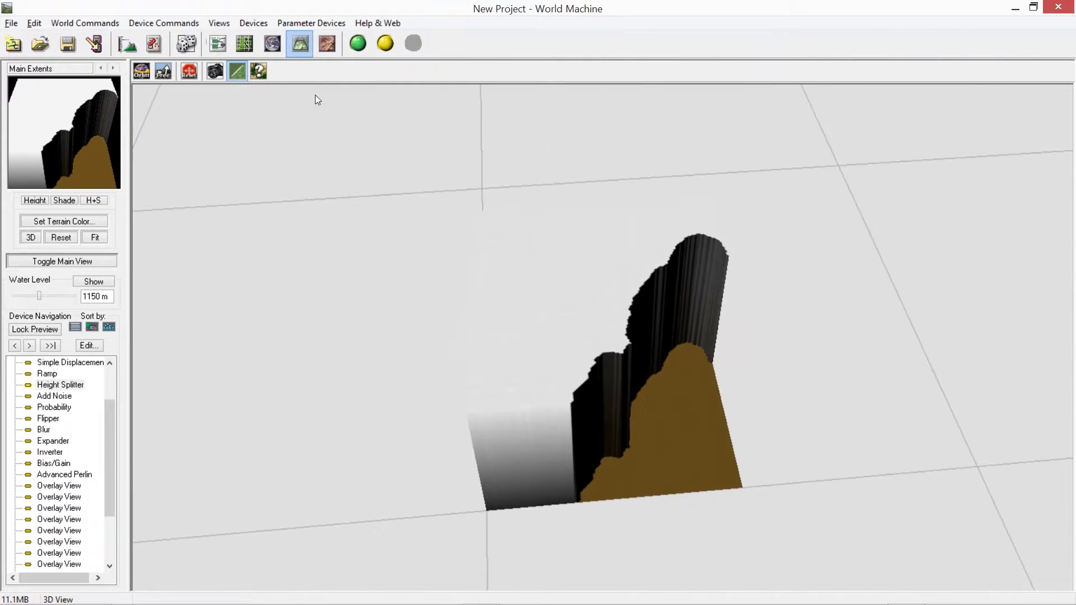
Step: Return to the device graph and compare the coverage bands in the Height Splitter's lower and upper Overlay Views
click(211, 49)
double_click(580, 434)
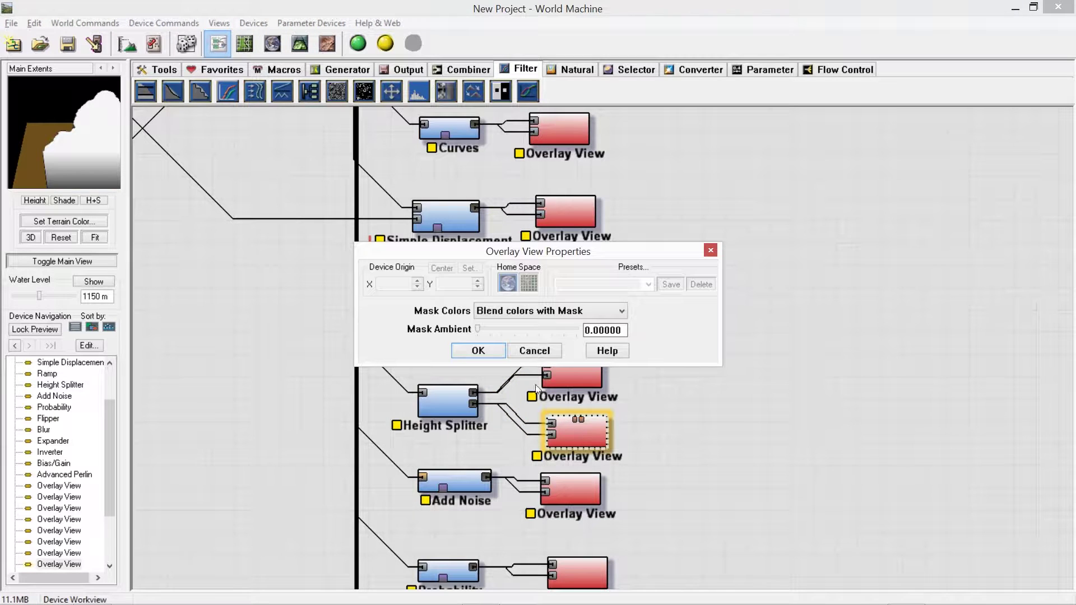
click(467, 355)
click(592, 381)
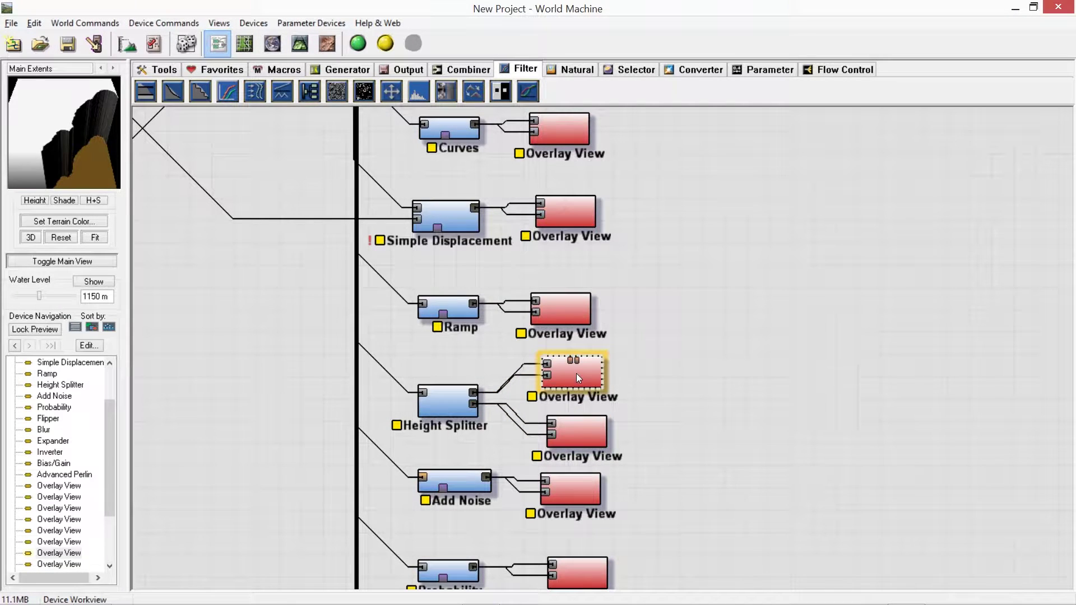
click(557, 438)
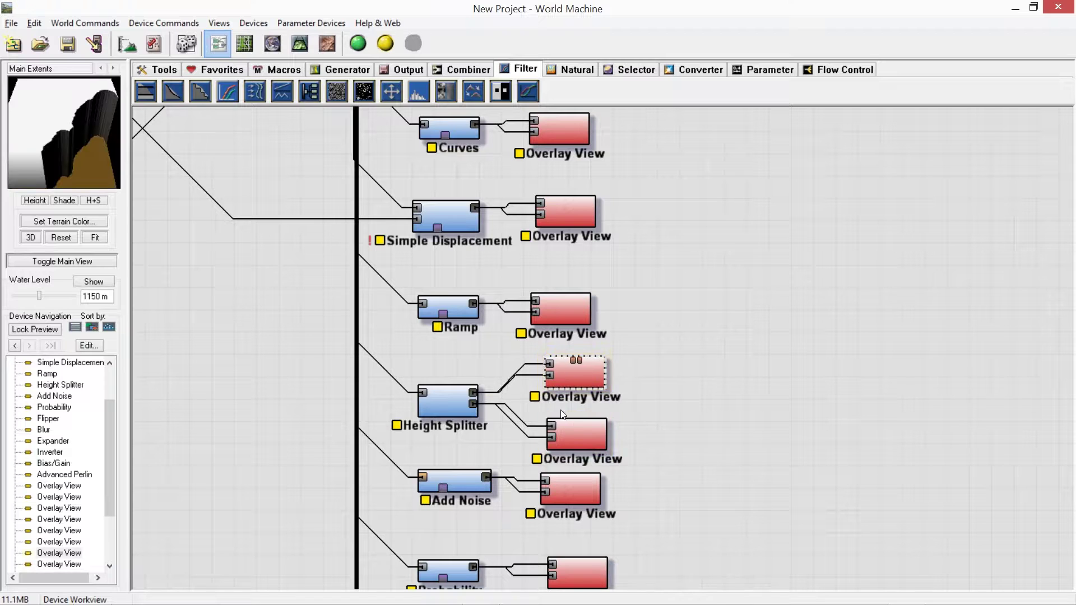
Step: Set the Height Splitter's Clipping Behavior to Reduce to zero
double_click(459, 393)
click(503, 329)
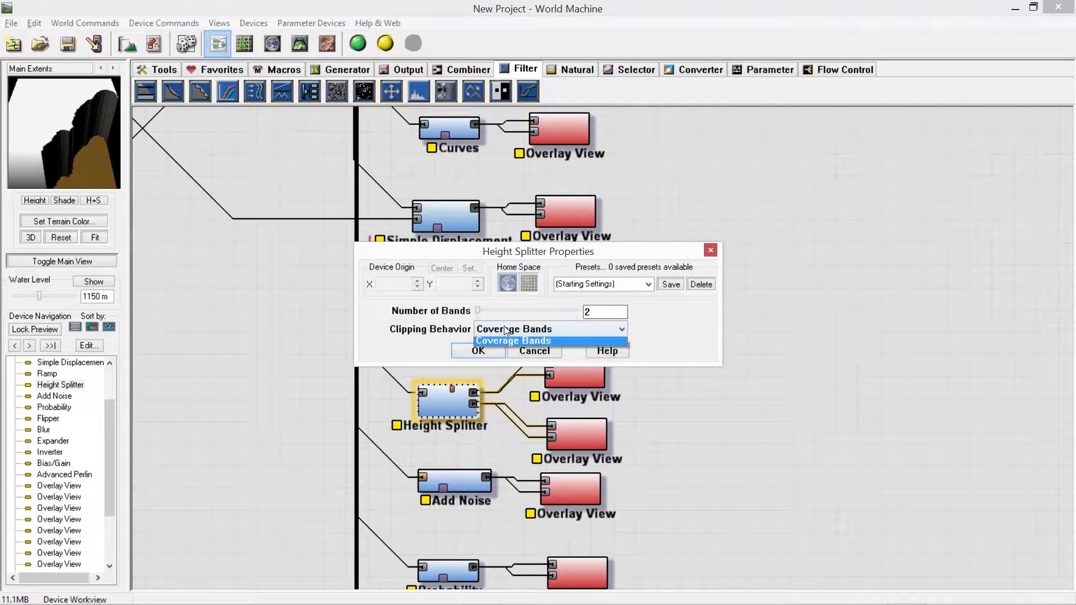
click(517, 343)
click(477, 350)
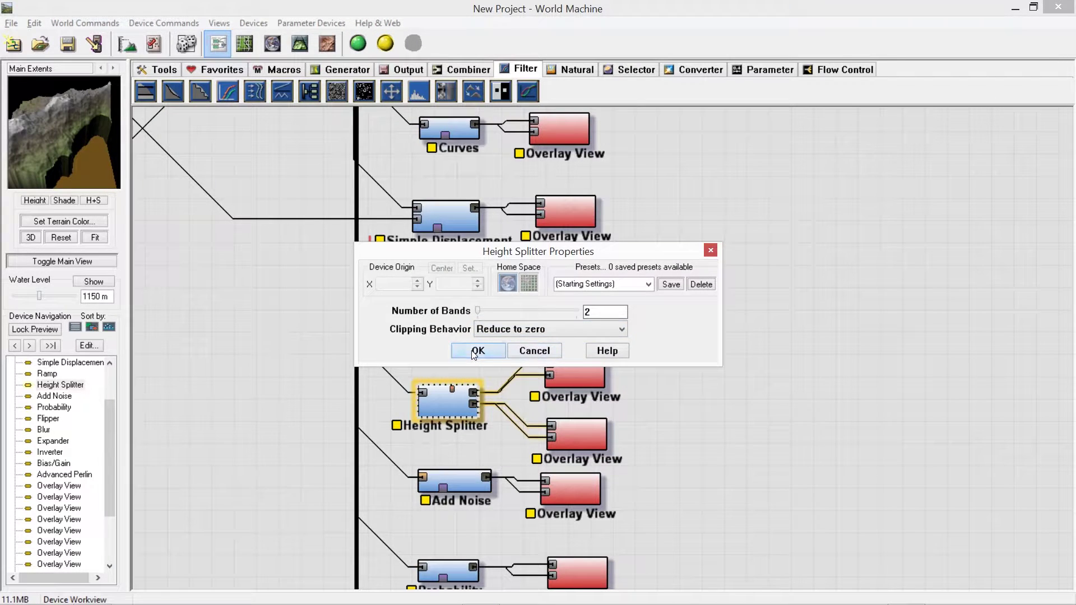
Step: Set the Add Noise device's Noise Amount to 0.15882 and its Seed to 2789
right_drag(663, 422, 735, 361)
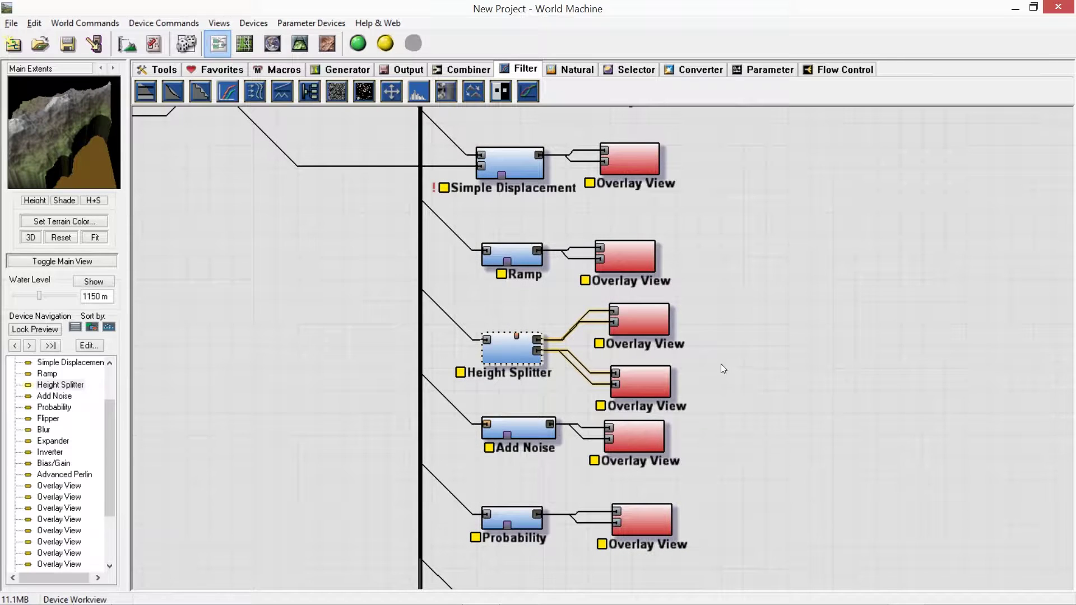
right_drag(719, 315, 687, 305)
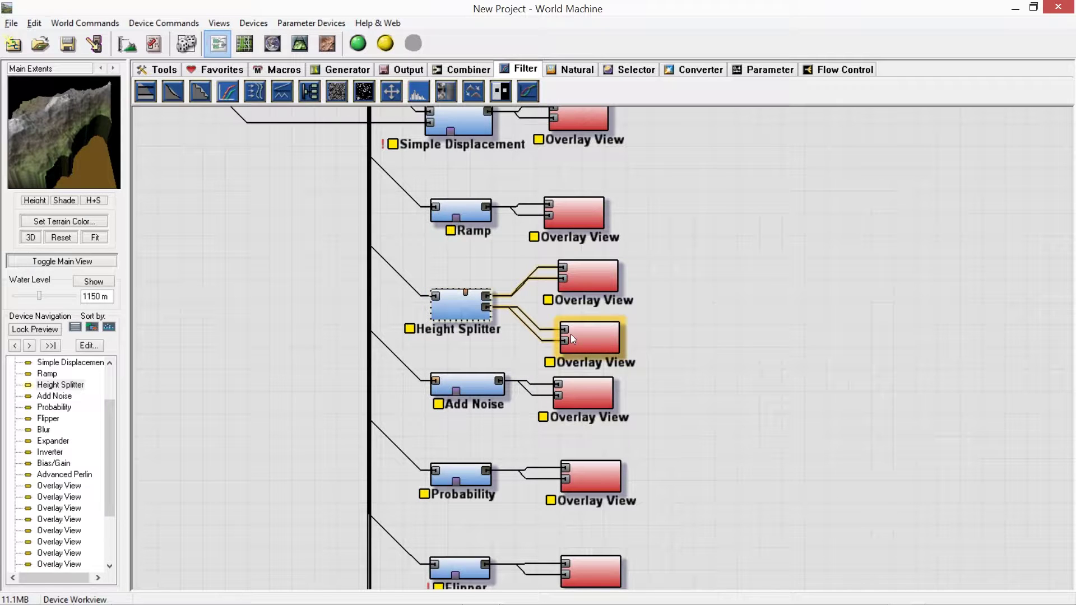
right_drag(687, 351, 664, 279)
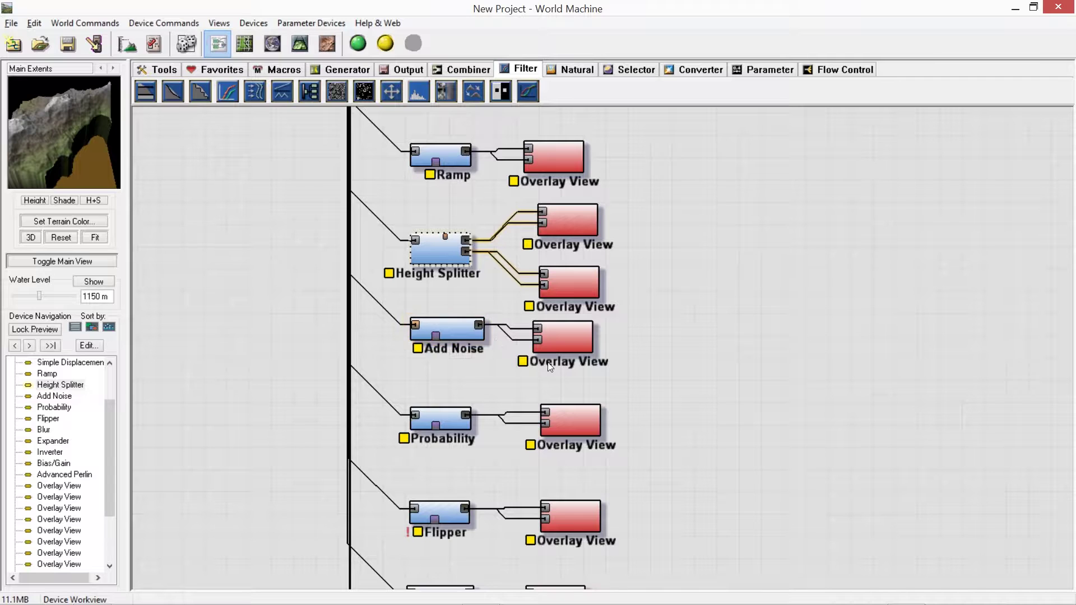
right_drag(517, 284, 598, 277)
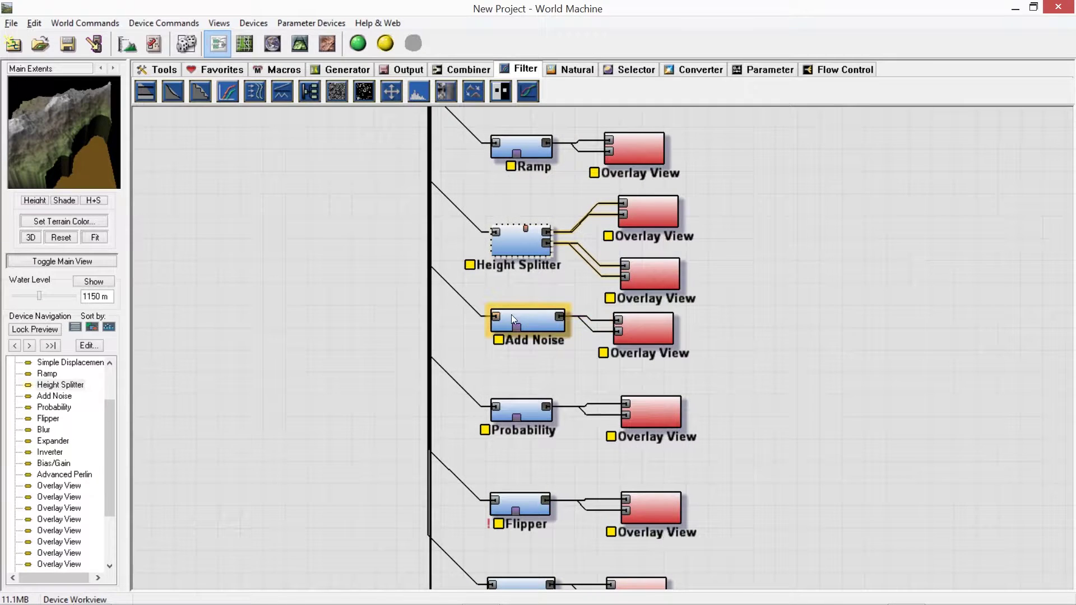
double_click(539, 314)
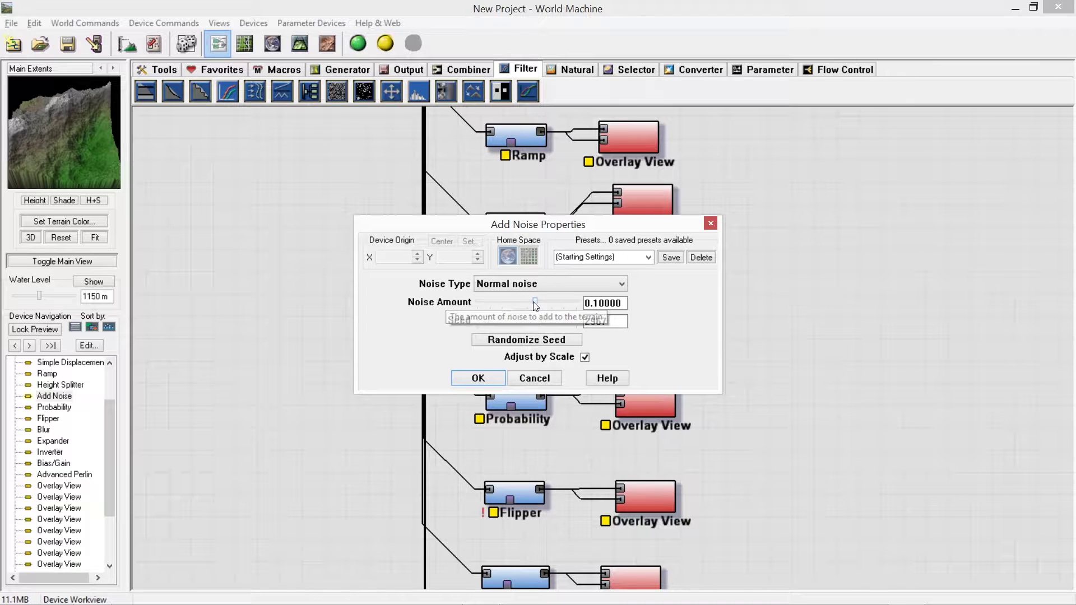
mouse_move(535, 302)
mouse_down()
mouse_move(453, 304)
mouse_move(629, 285)
mouse_move(544, 301)
mouse_up()
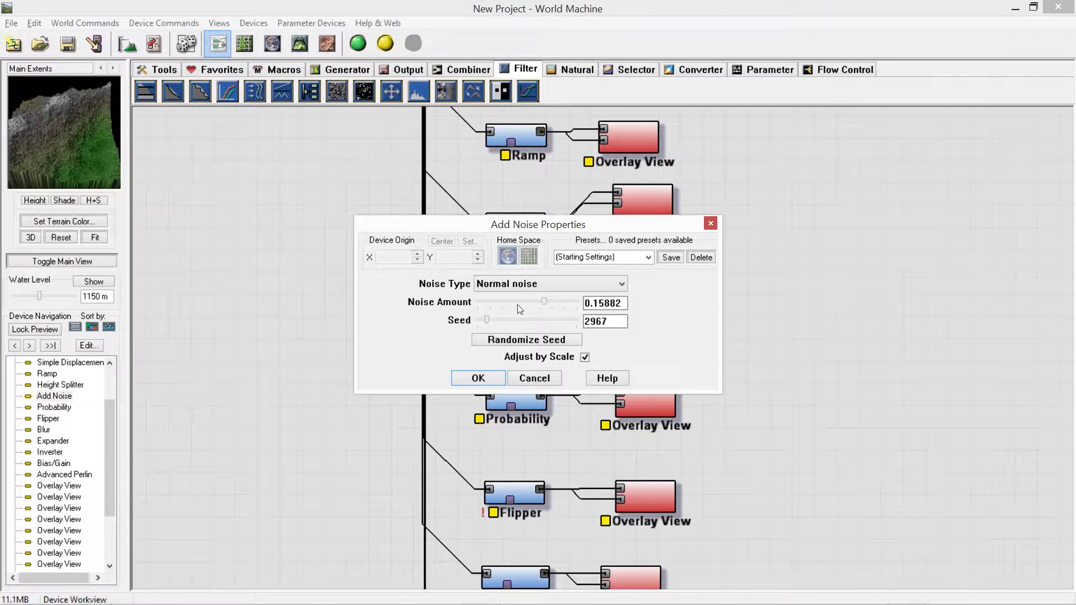
drag(487, 319, 486, 319)
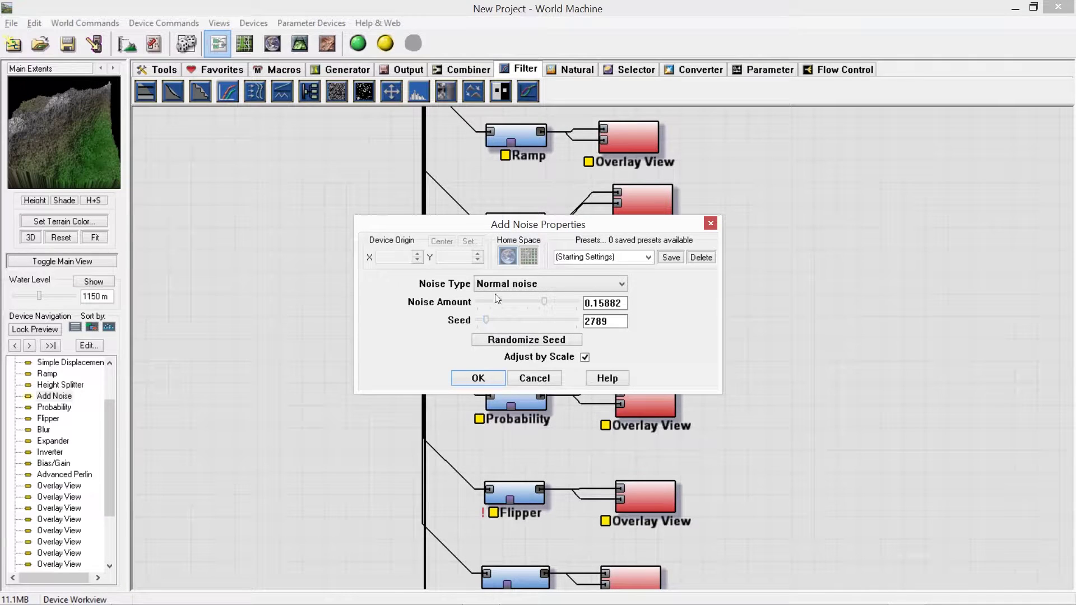
Step: Try the Additive noise type on the Add Noise device and set it back to Normal noise
click(561, 286)
click(553, 308)
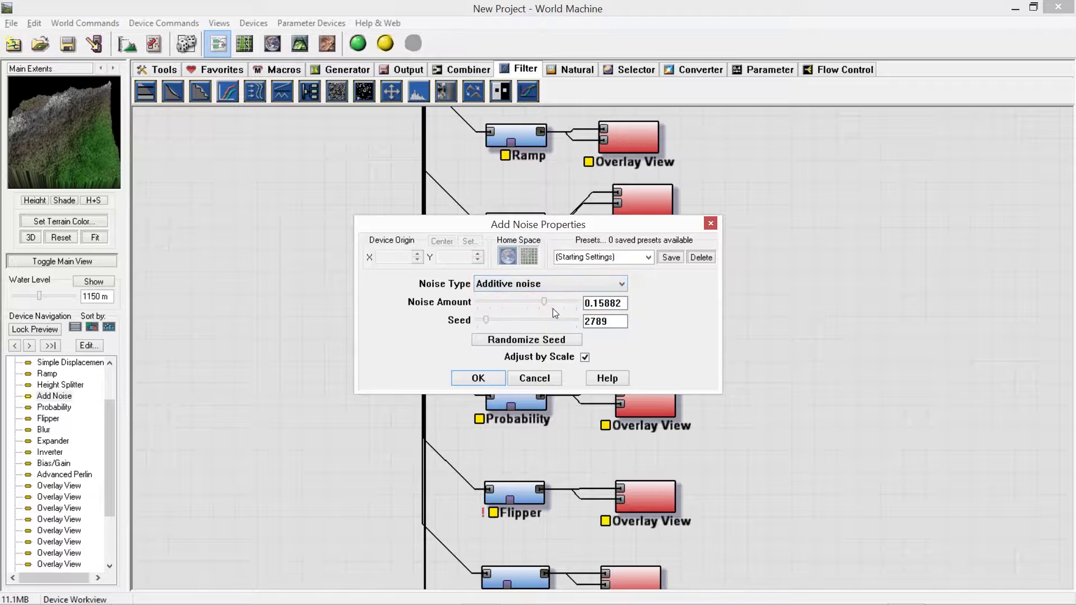
click(554, 284)
click(538, 293)
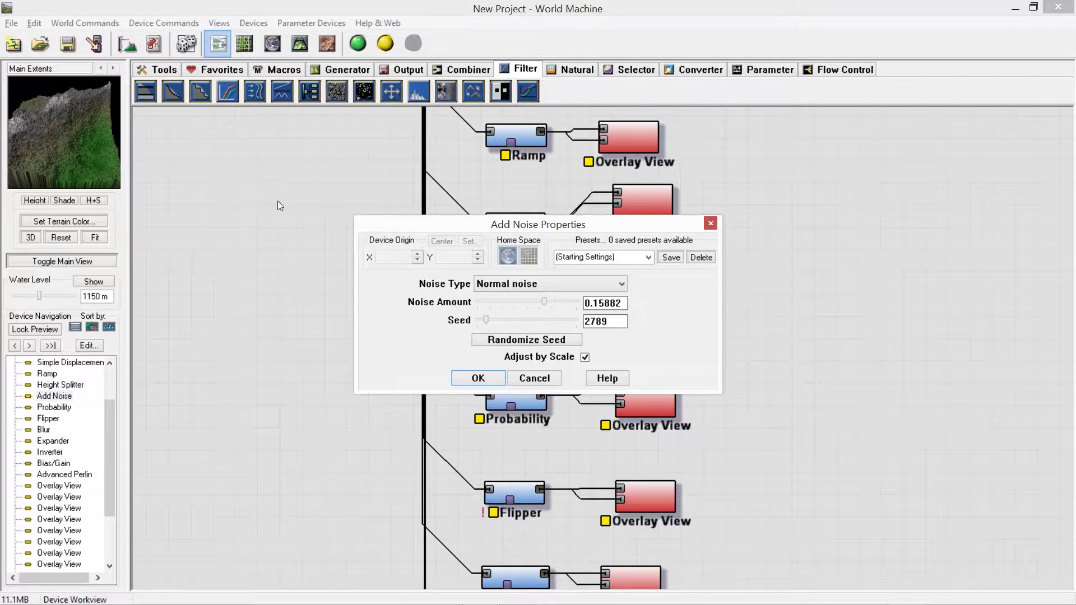
Step: Randomize the Add Noise seed several times and toggle Adjust by Scale off and on, leaving it enabled
click(559, 341)
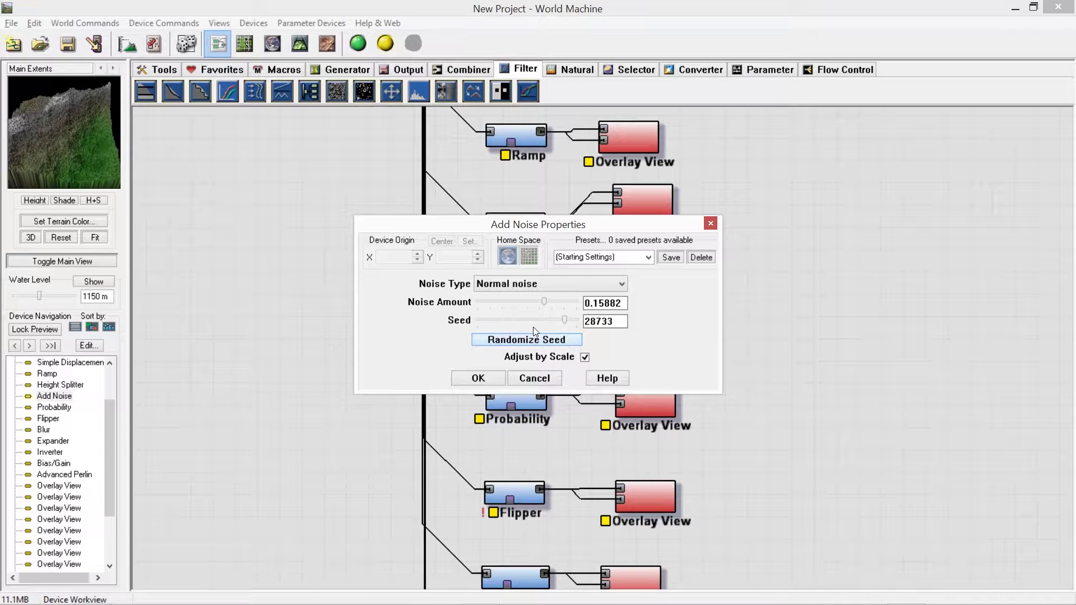
click(558, 341)
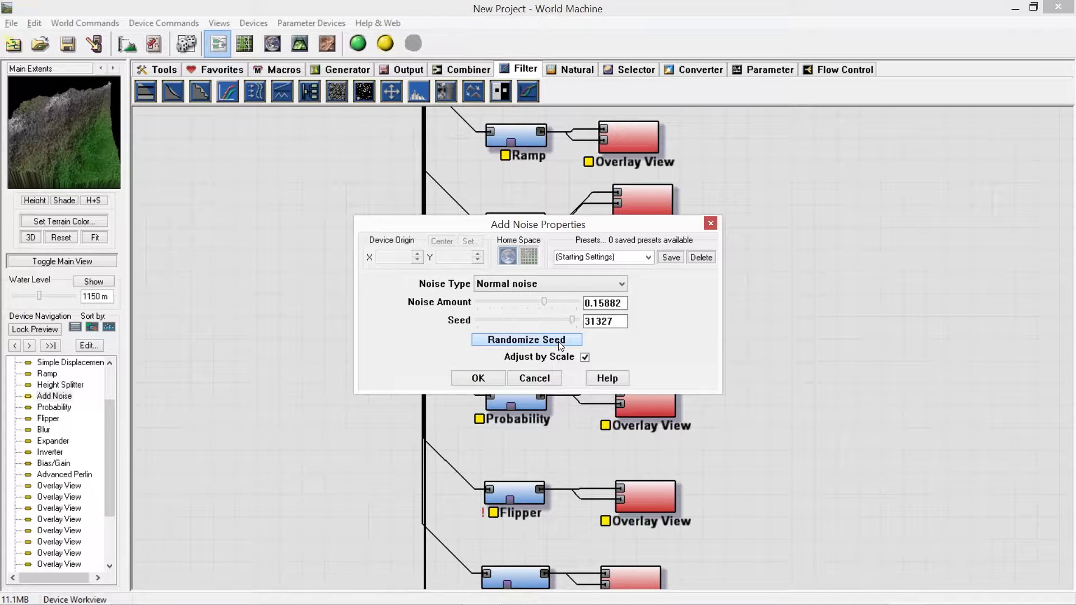
click(558, 341)
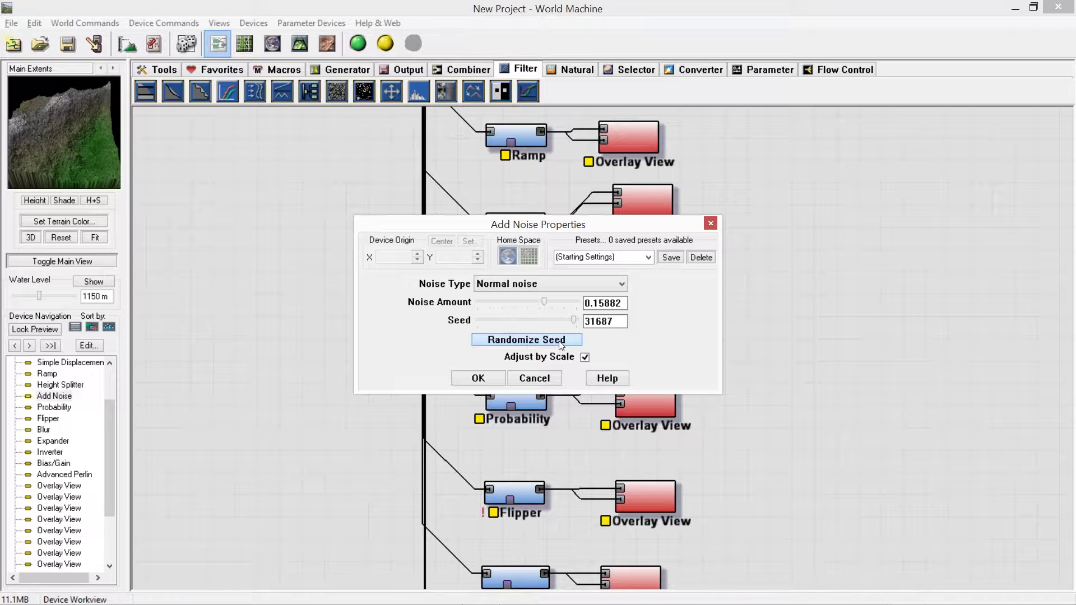
click(584, 358)
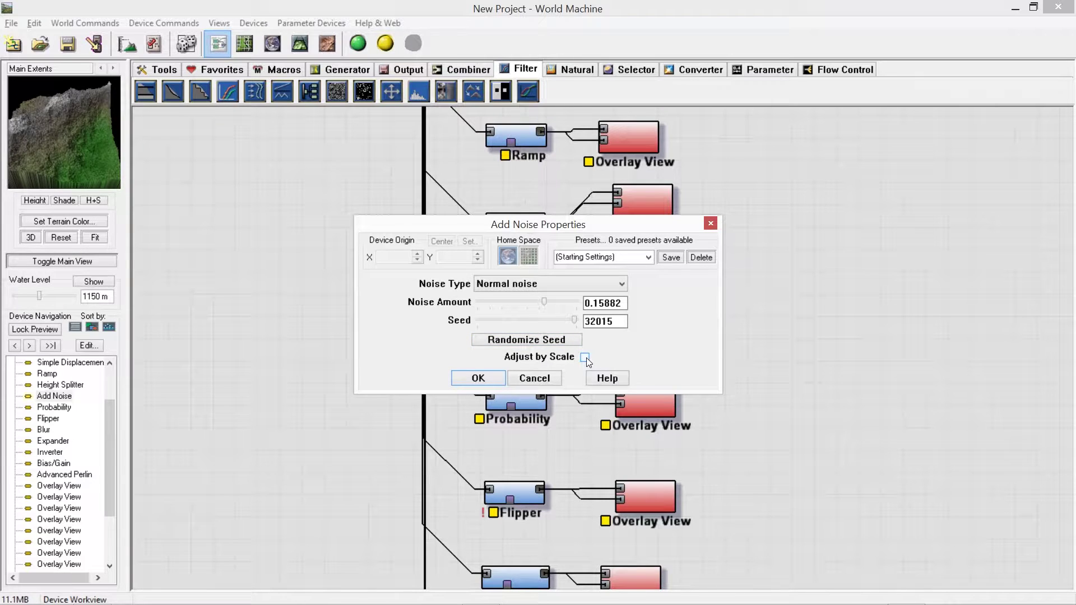
click(585, 358)
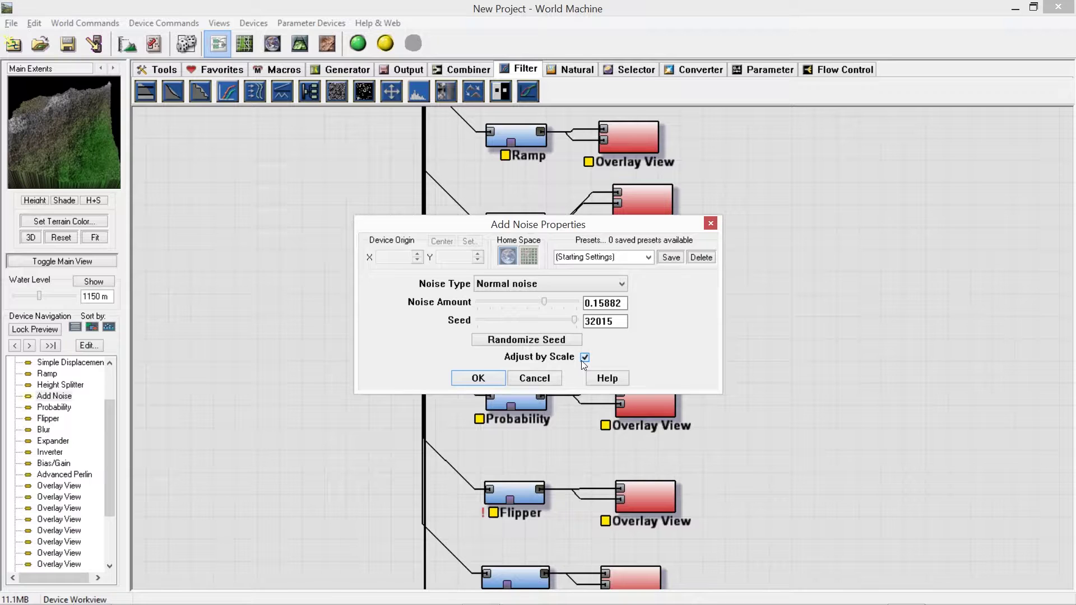
click(583, 357)
click(584, 358)
click(480, 378)
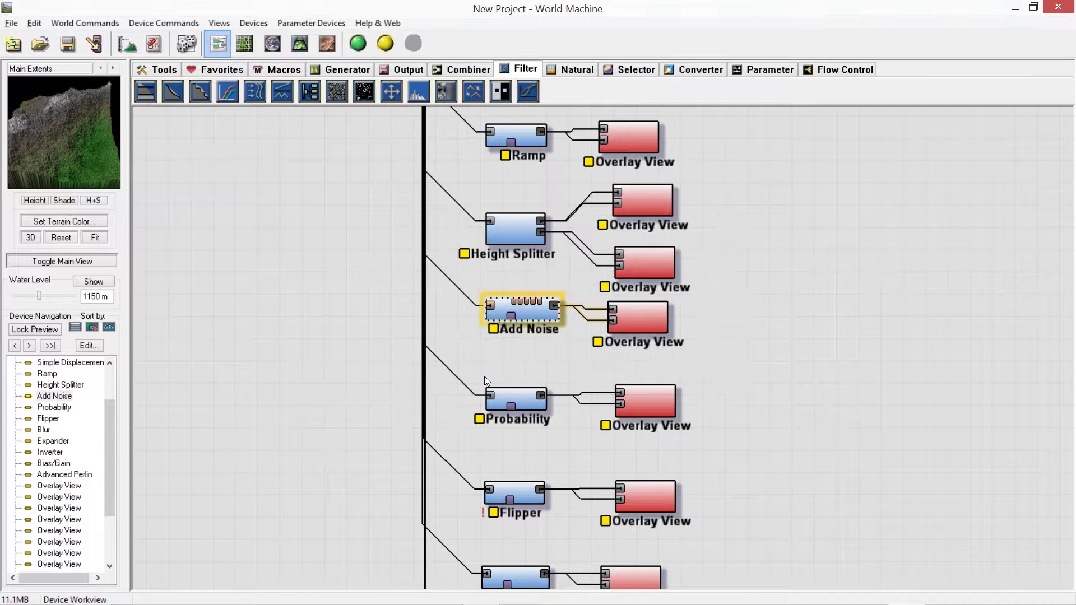
Step: Build the Add Noise terrain at full resolution and examine its surface detail up close in the 3D view
click(299, 43)
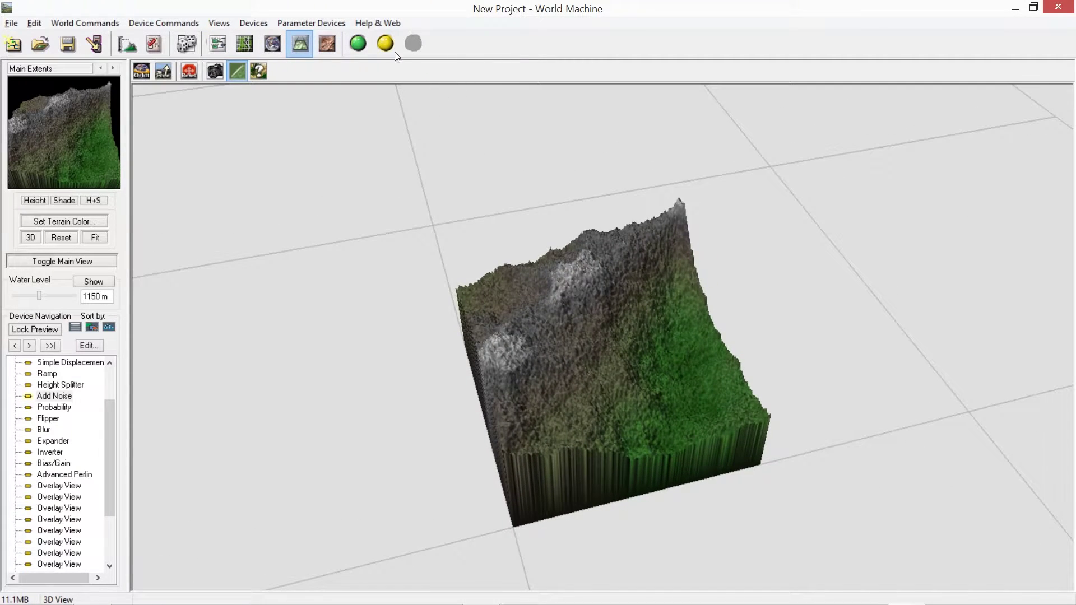
click(384, 43)
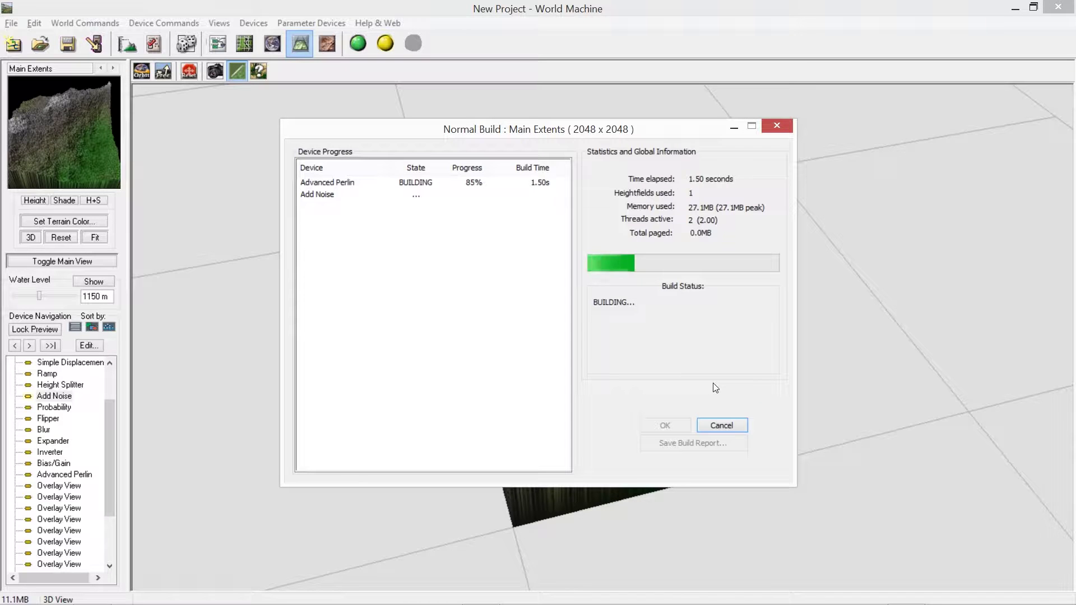
click(665, 426)
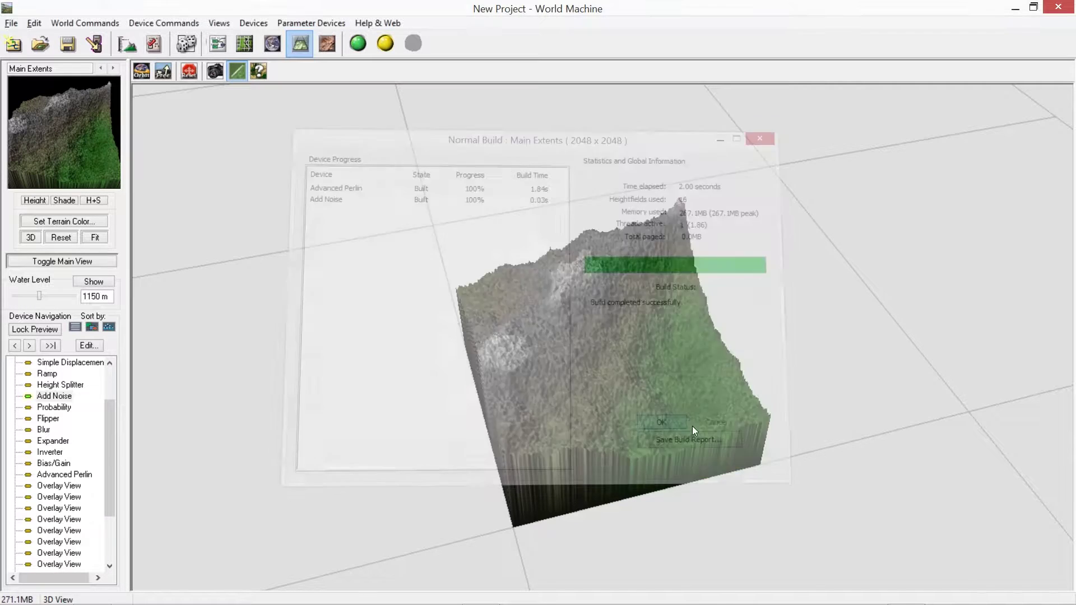
scroll(604, 398, up, 10)
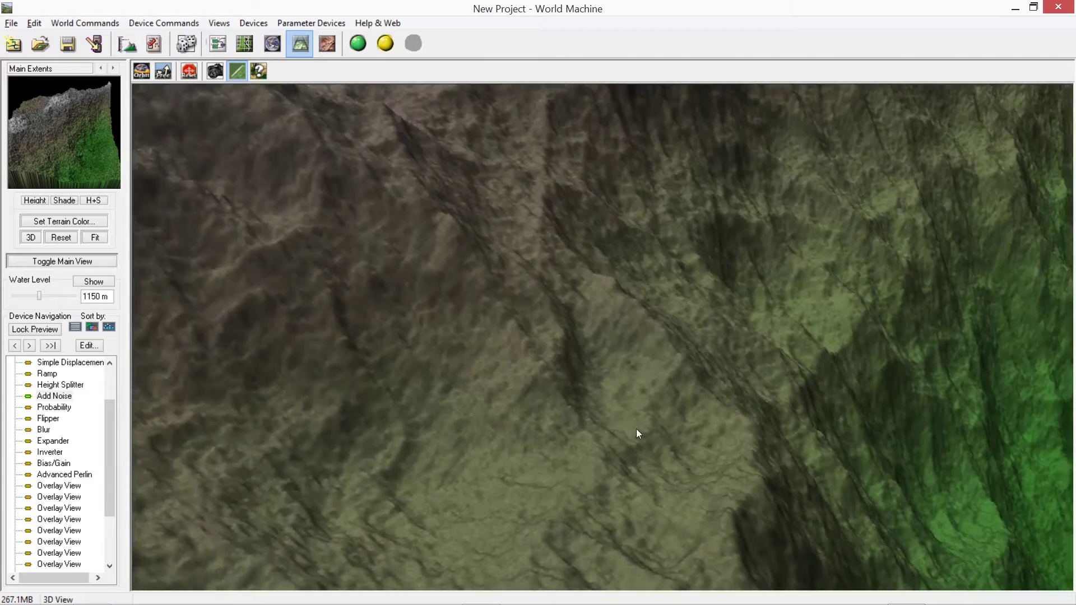
drag(637, 429, 690, 369)
Step: Set the Probability device's Bias to 0.46875, keeping the Uniform probability type
click(218, 43)
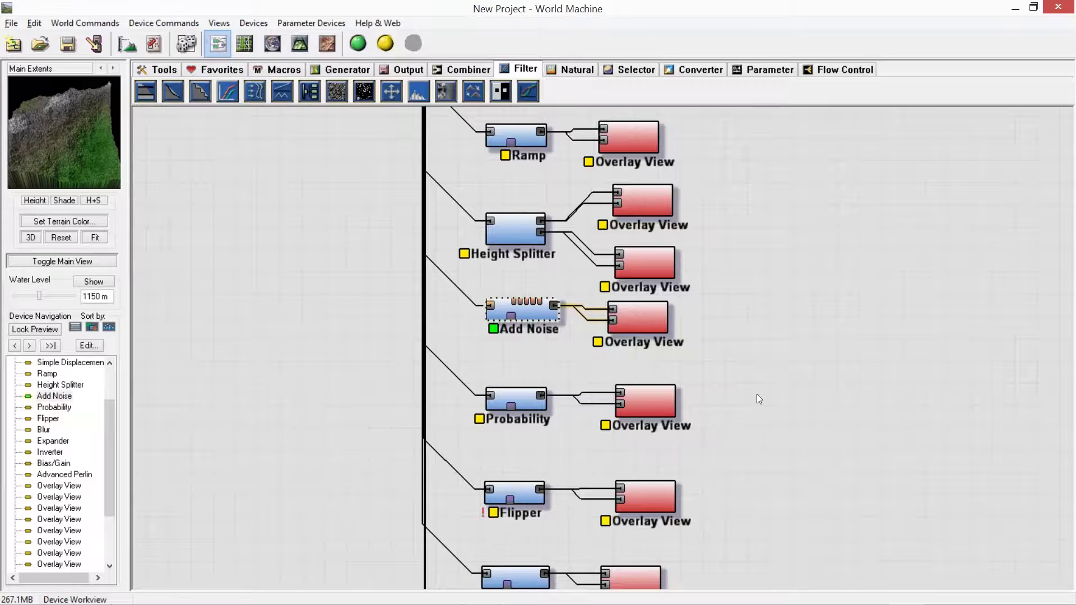
scroll(759, 399, down, 2)
click(519, 287)
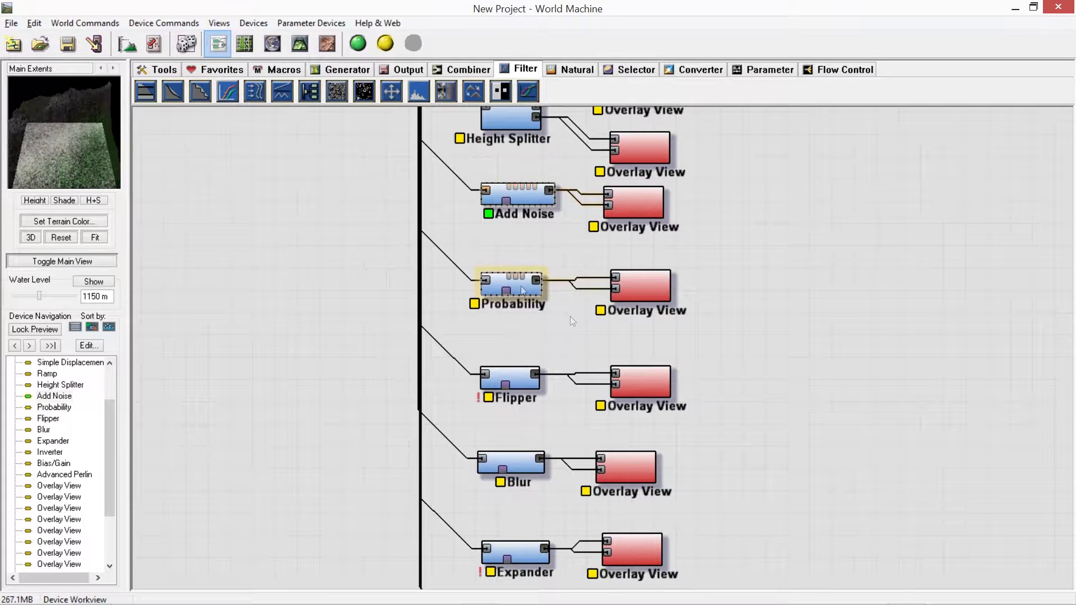
double_click(525, 273)
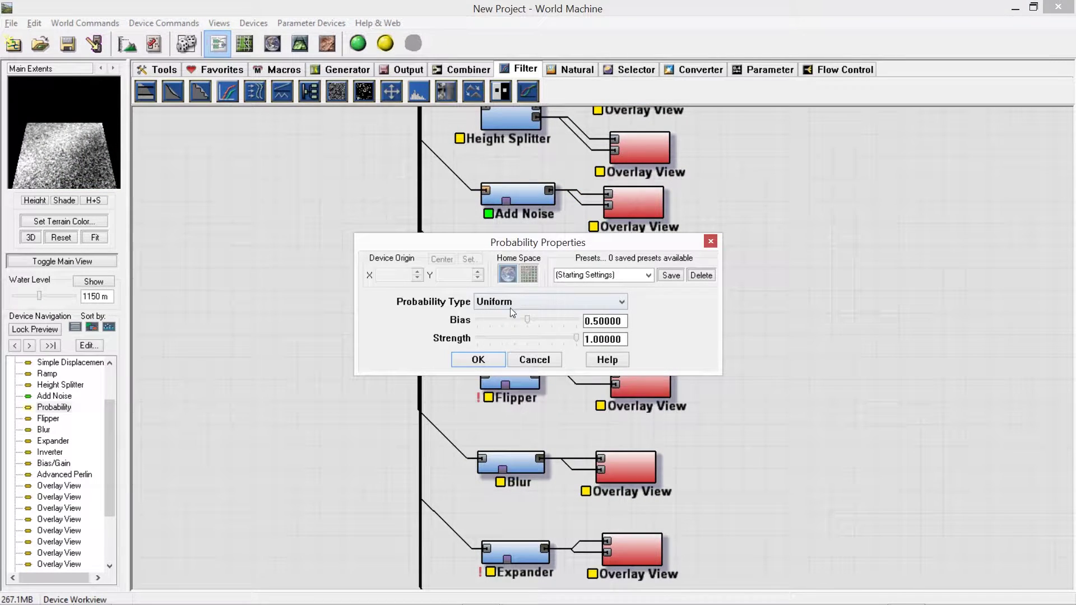
drag(525, 321, 522, 321)
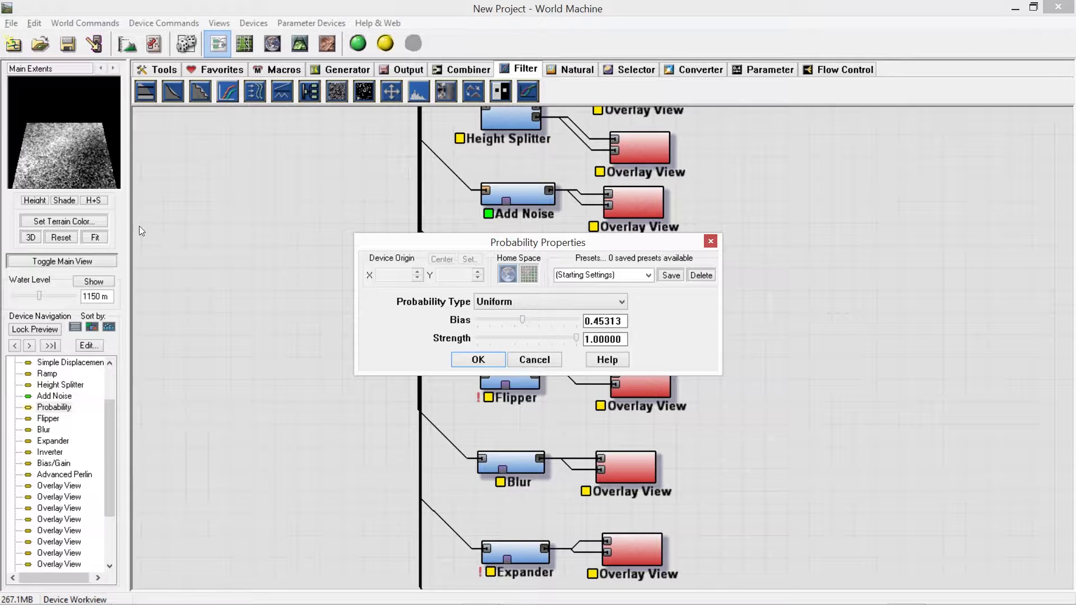
drag(520, 318, 580, 354)
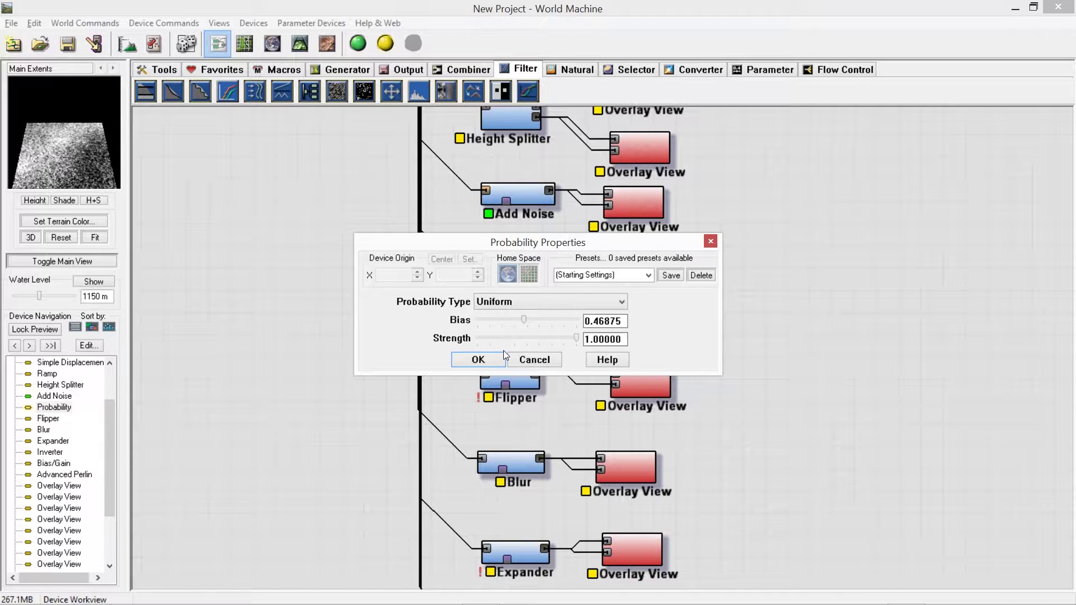
click(478, 359)
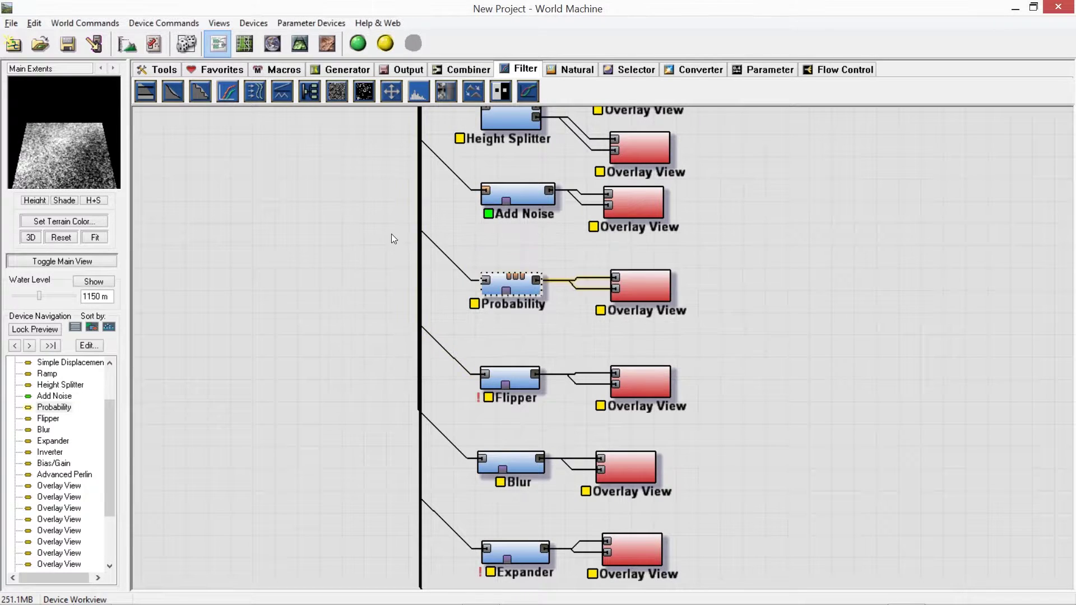
Step: Build the Probability device's terrain at full resolution and examine it in the 3D view
click(652, 272)
click(516, 288)
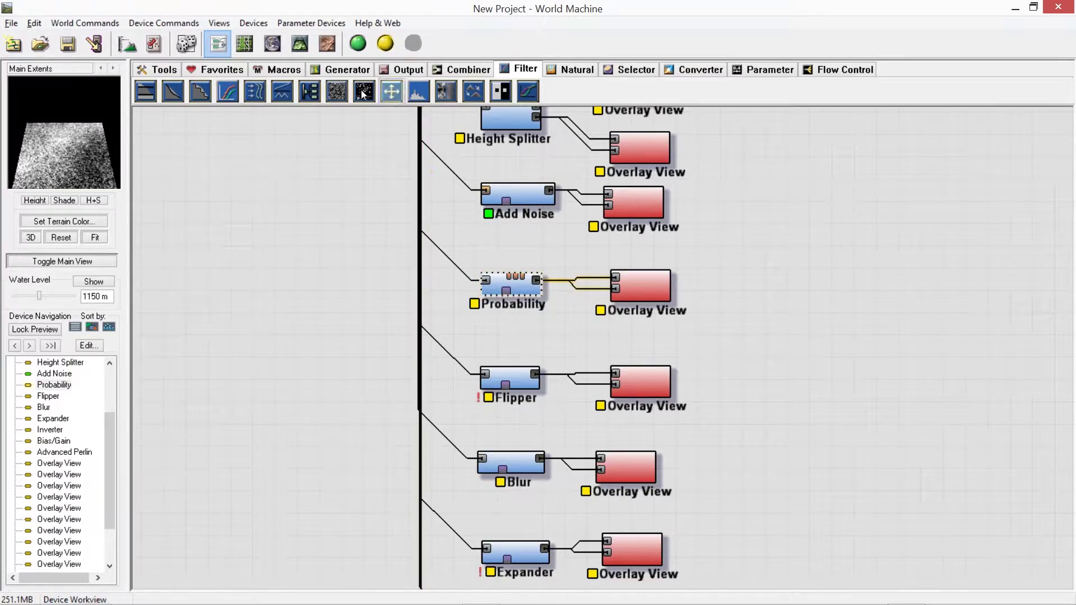
click(300, 44)
click(385, 43)
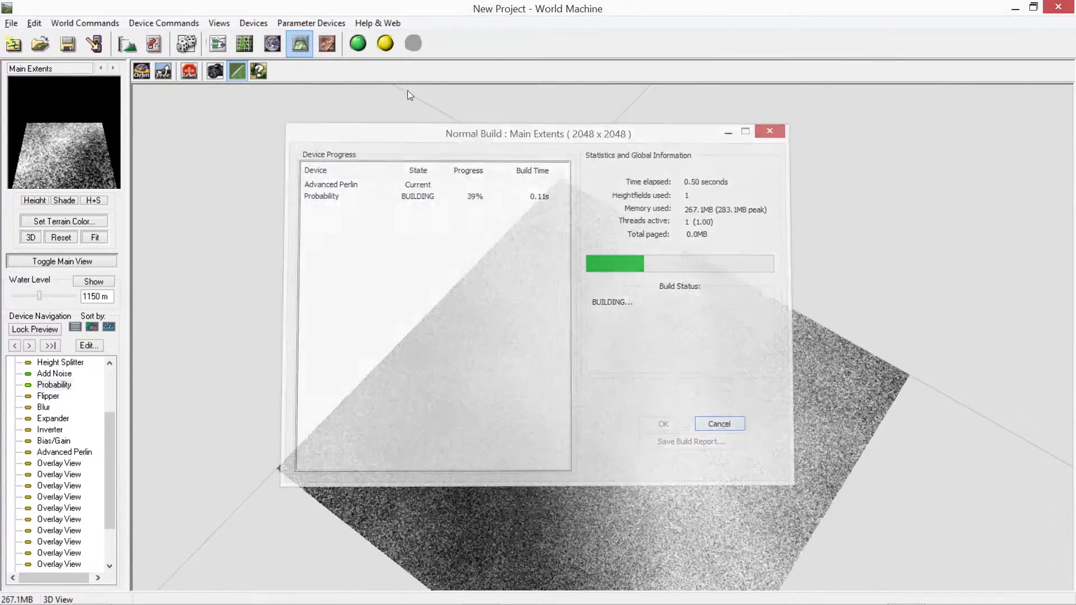
drag(611, 268, 683, 225)
click(216, 51)
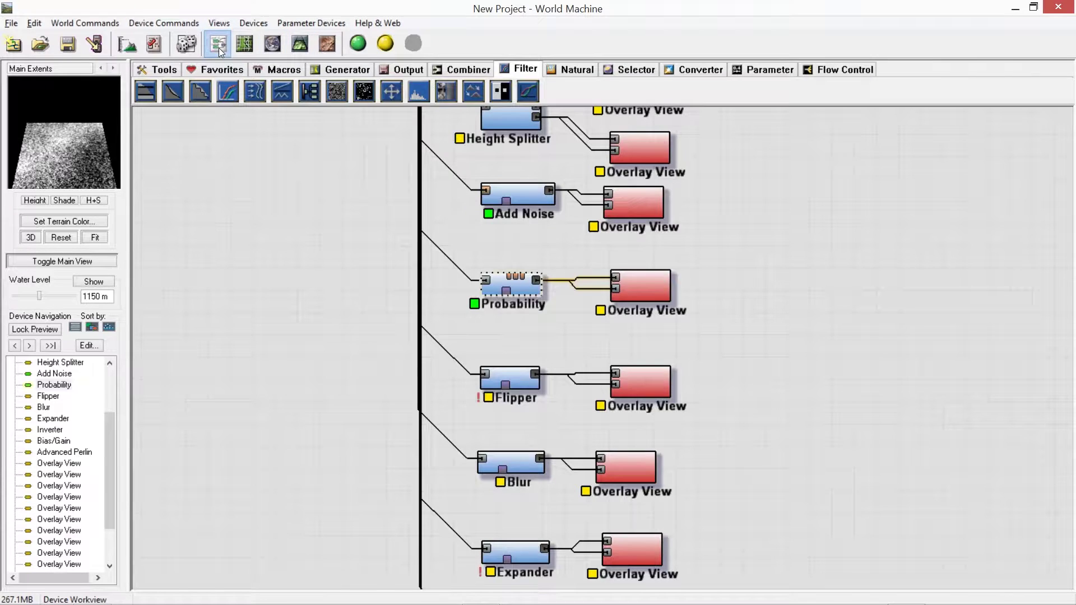
Step: Move the Probability device's Overlay View farther away and nudge Probability to open space between them
click(664, 288)
drag(664, 288, 733, 307)
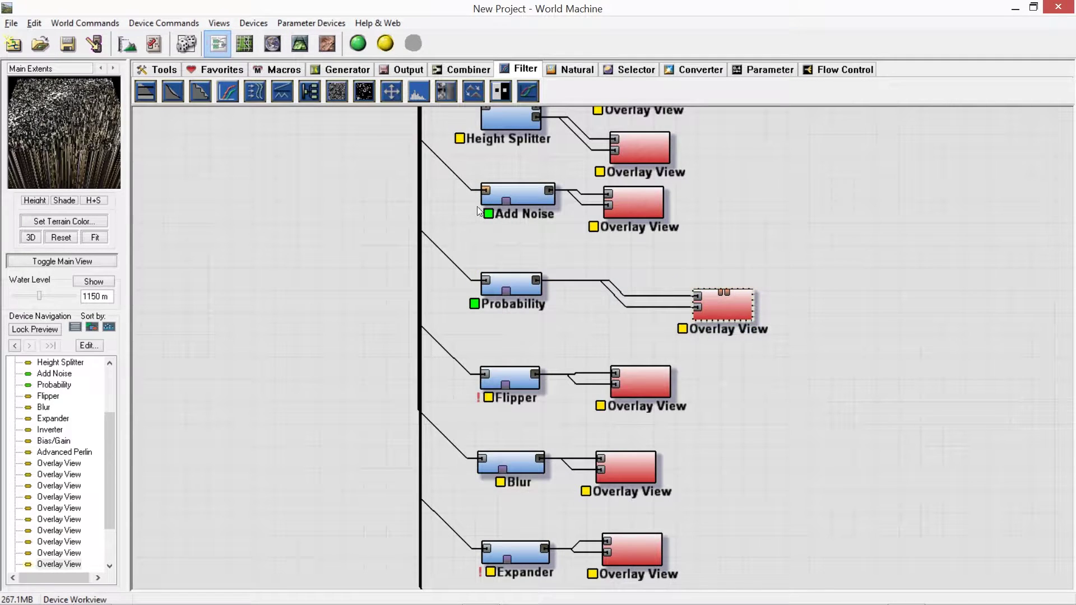
drag(526, 287, 536, 295)
click(443, 71)
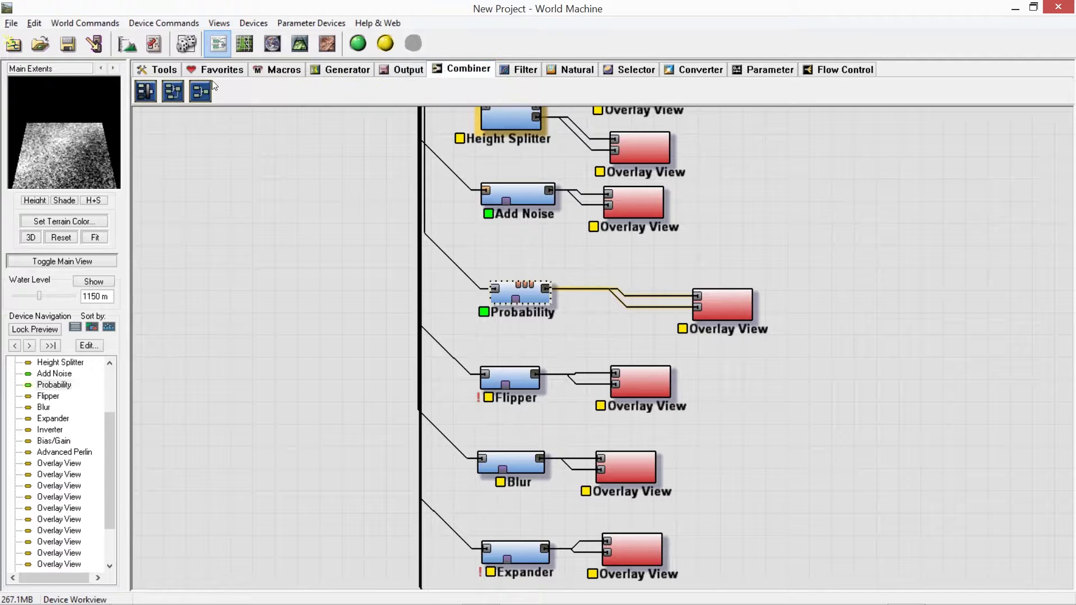
click(209, 84)
click(454, 256)
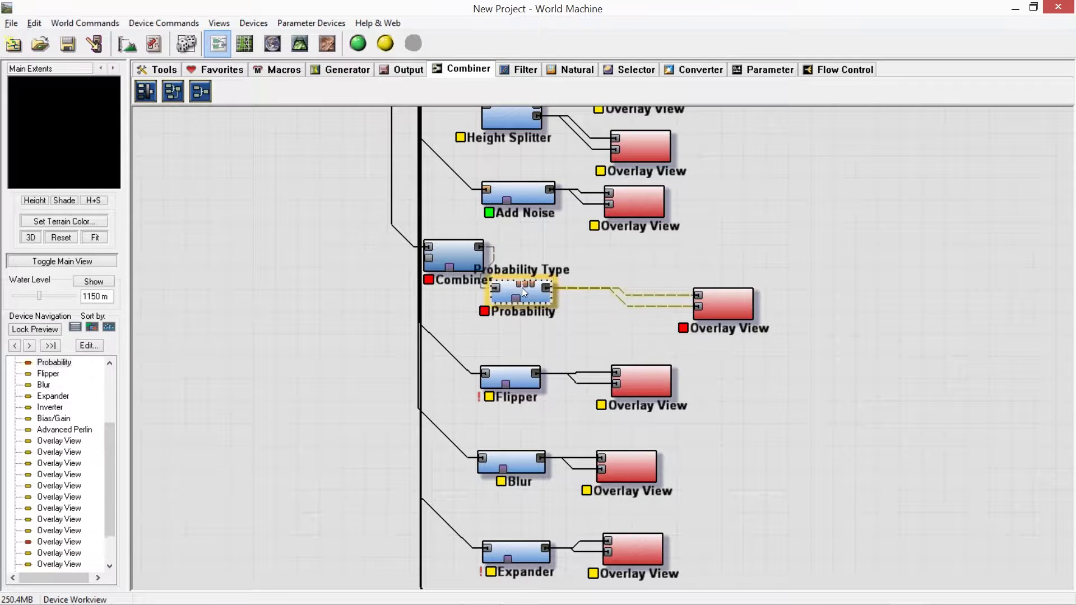
drag(523, 287, 633, 274)
drag(445, 259, 520, 288)
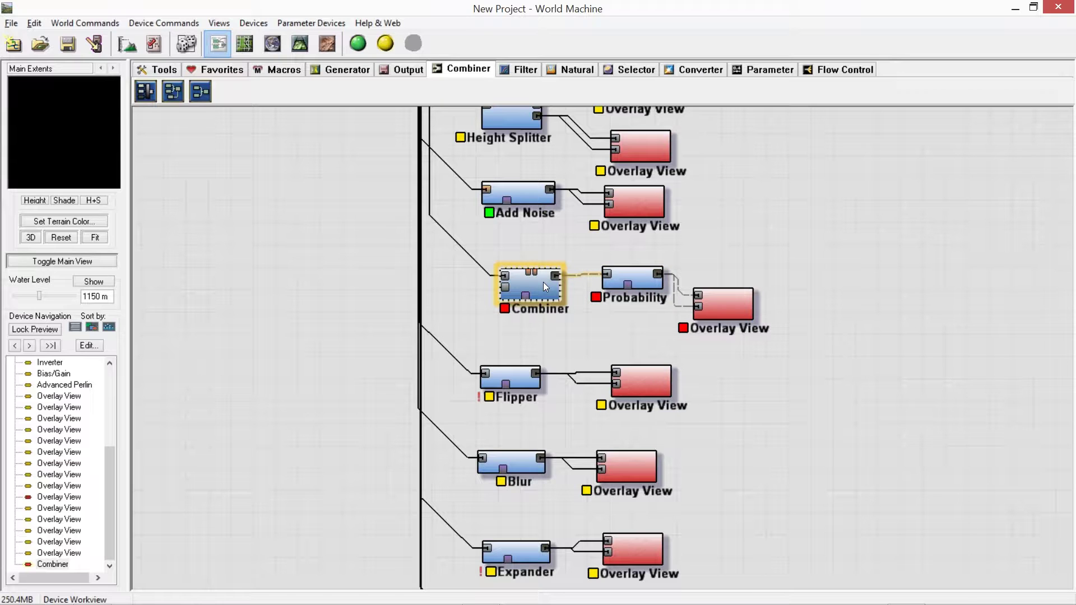
key(Delete)
Step: Reposition Probability and insert a Combiner between it and its Overlay View, with the base terrain as the other input
click(579, 338)
drag(629, 286, 553, 297)
click(200, 90)
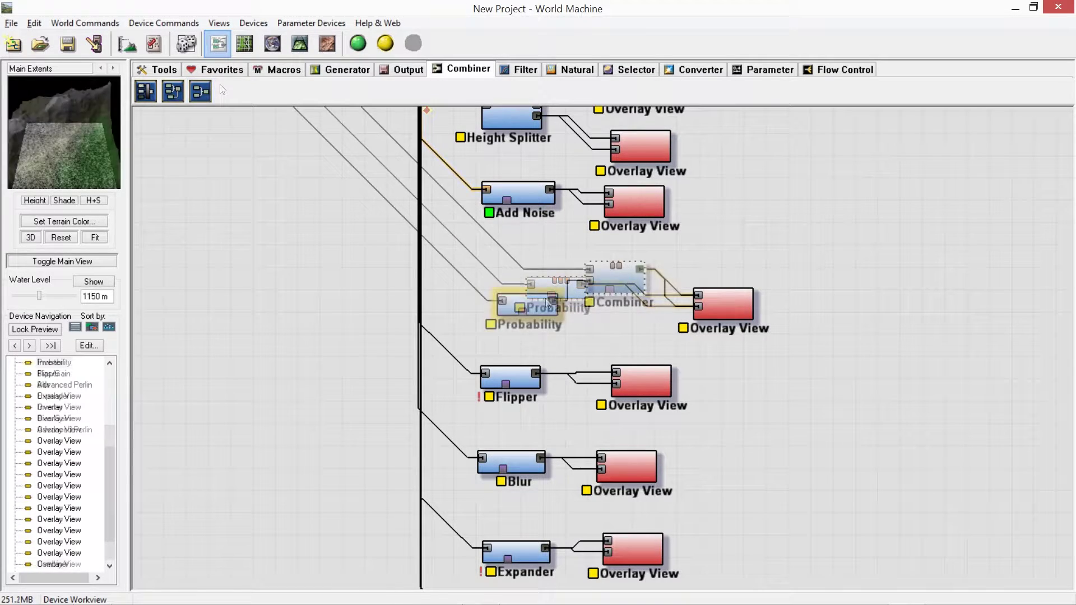
click(616, 286)
Step: Set the Combiner's Strength to 0.03125 with the Add method, and review the Probability device's settings
double_click(631, 283)
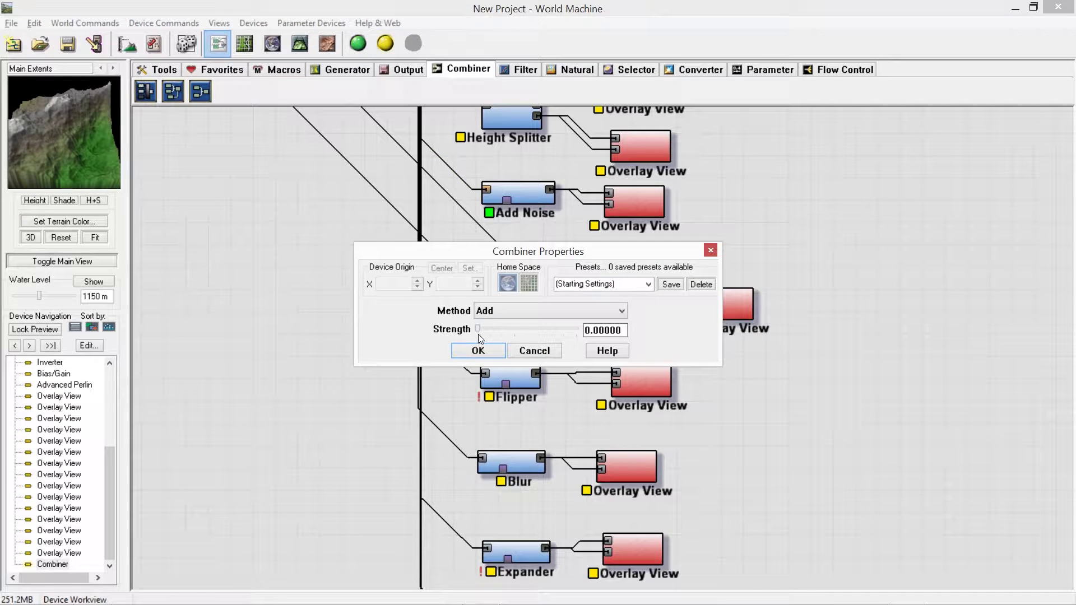
drag(479, 332, 480, 331)
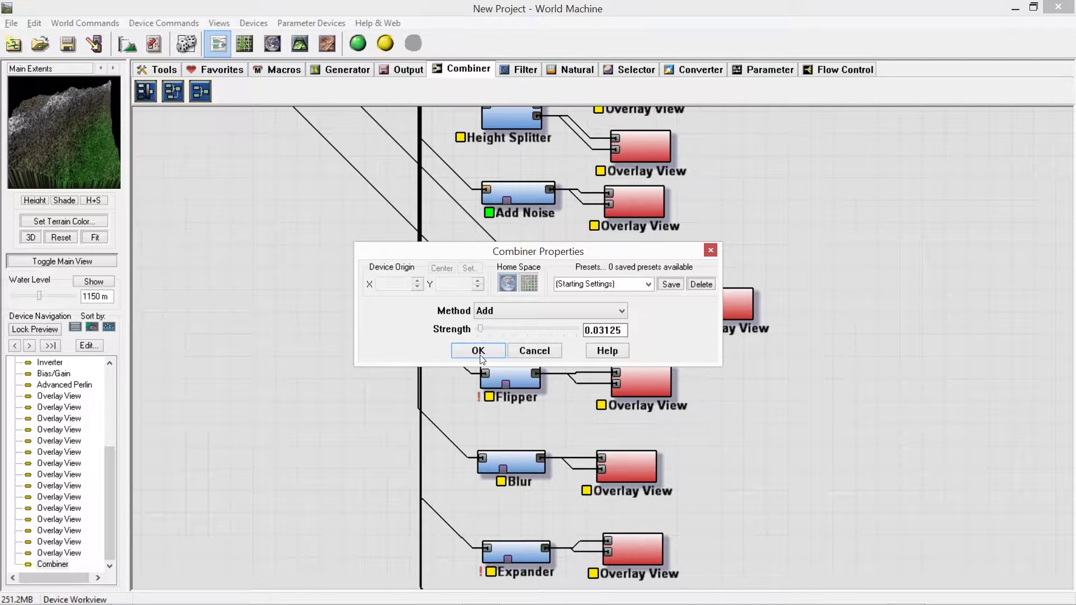
click(479, 355)
double_click(520, 315)
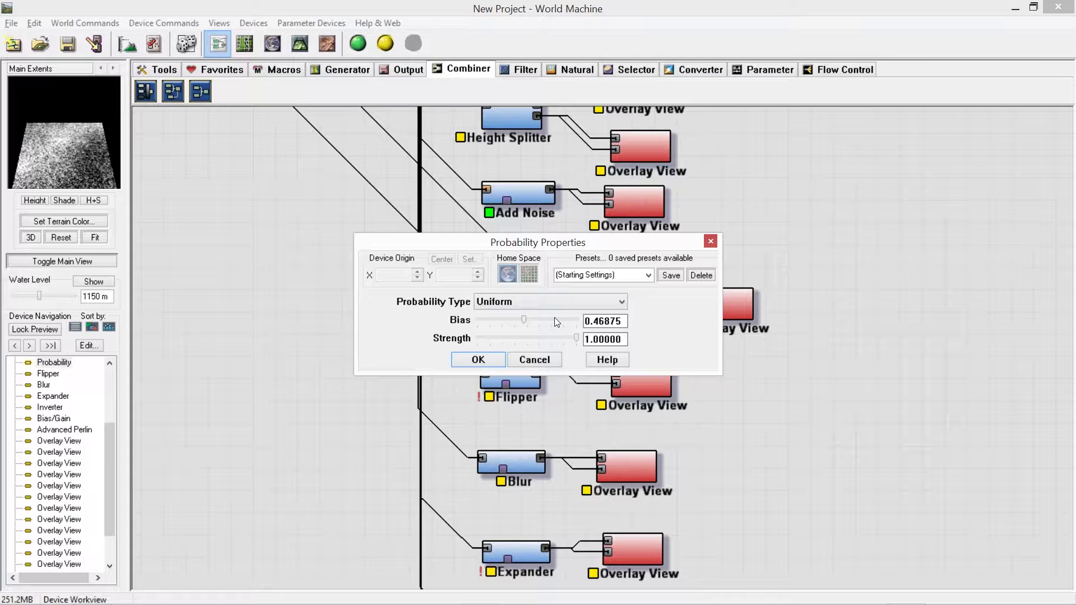
click(479, 360)
click(601, 288)
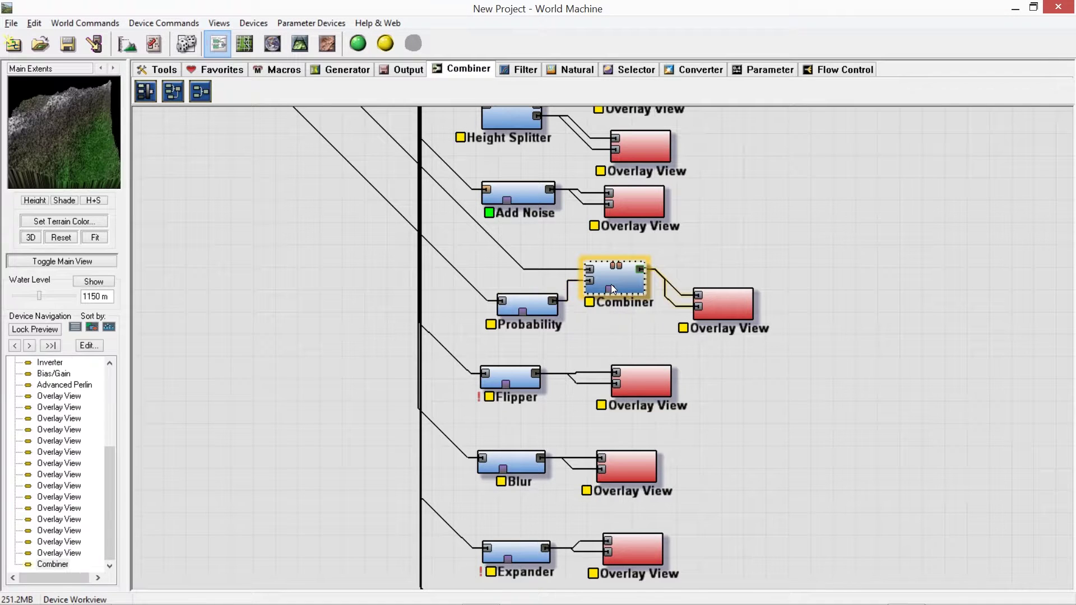
Step: Insert an Inverter ahead of the Probability device and move Probability below the Combiner
click(520, 68)
click(501, 90)
click(471, 282)
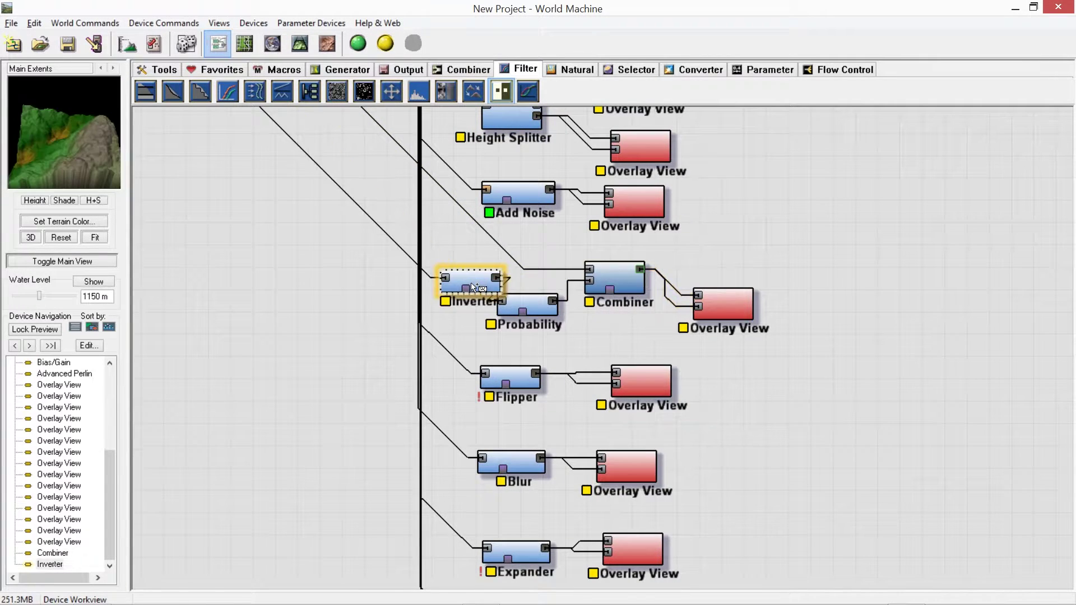
right_click(677, 250)
key(F8)
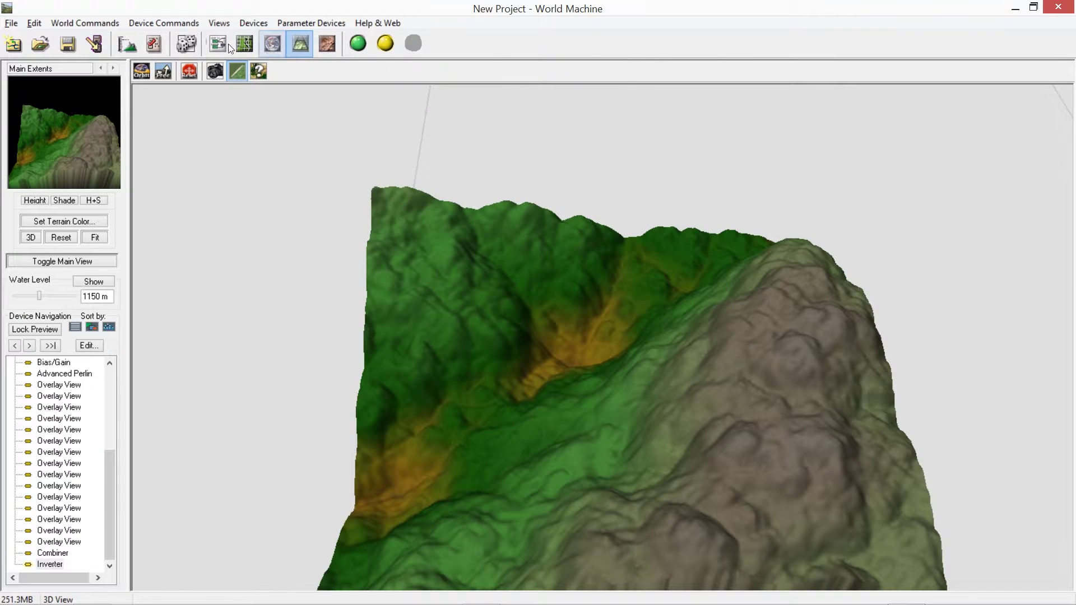
click(227, 43)
drag(509, 301, 554, 369)
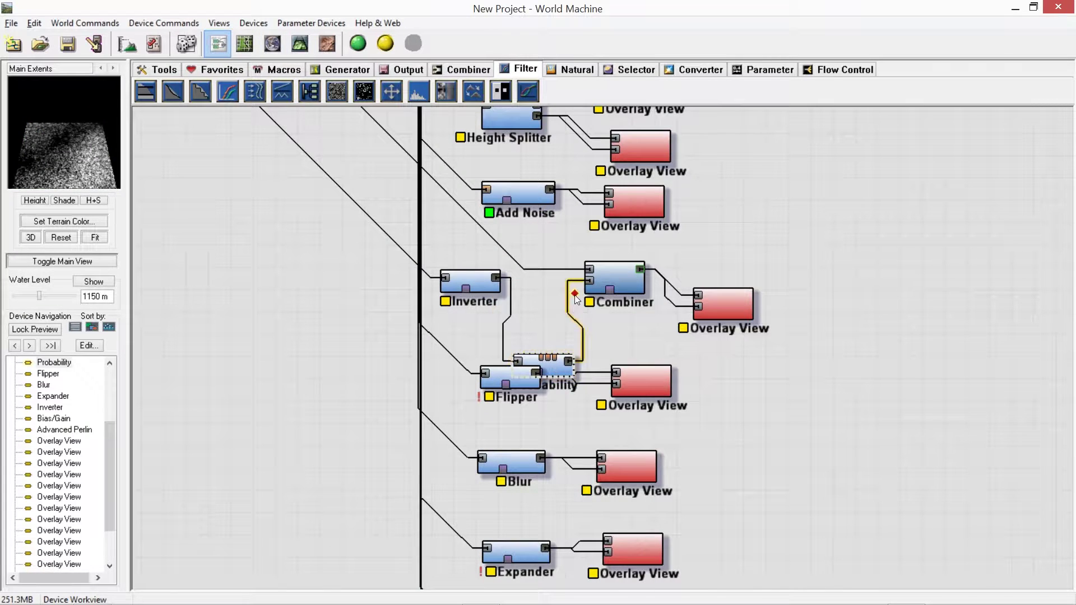
Step: Build the Combiner's terrain at full resolution and examine the spiked slopes and peaks up close in the 3D view
click(613, 277)
click(299, 44)
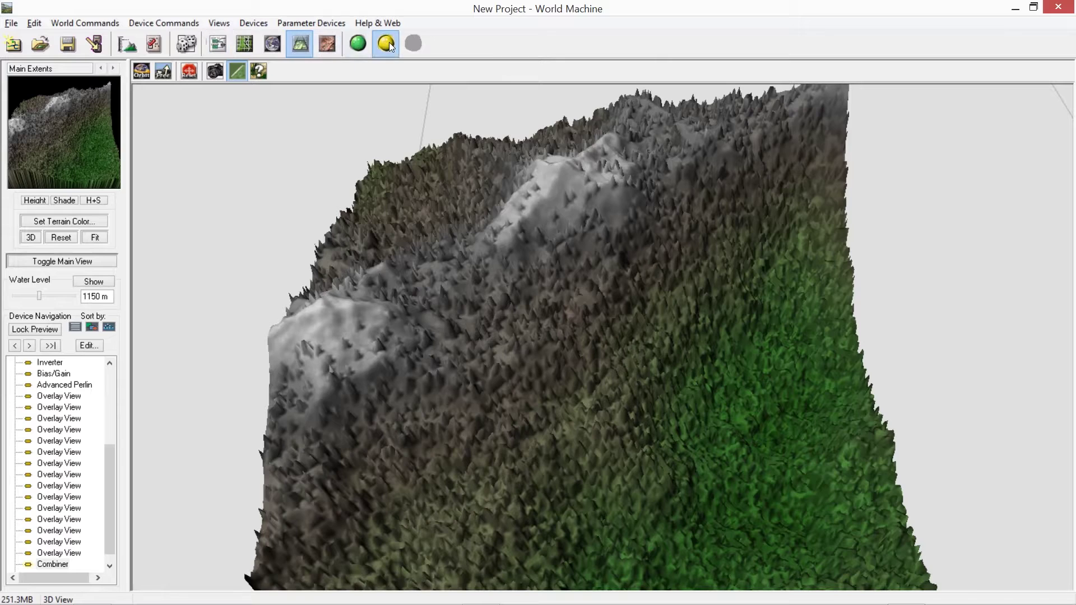
click(388, 44)
drag(690, 462, 538, 314)
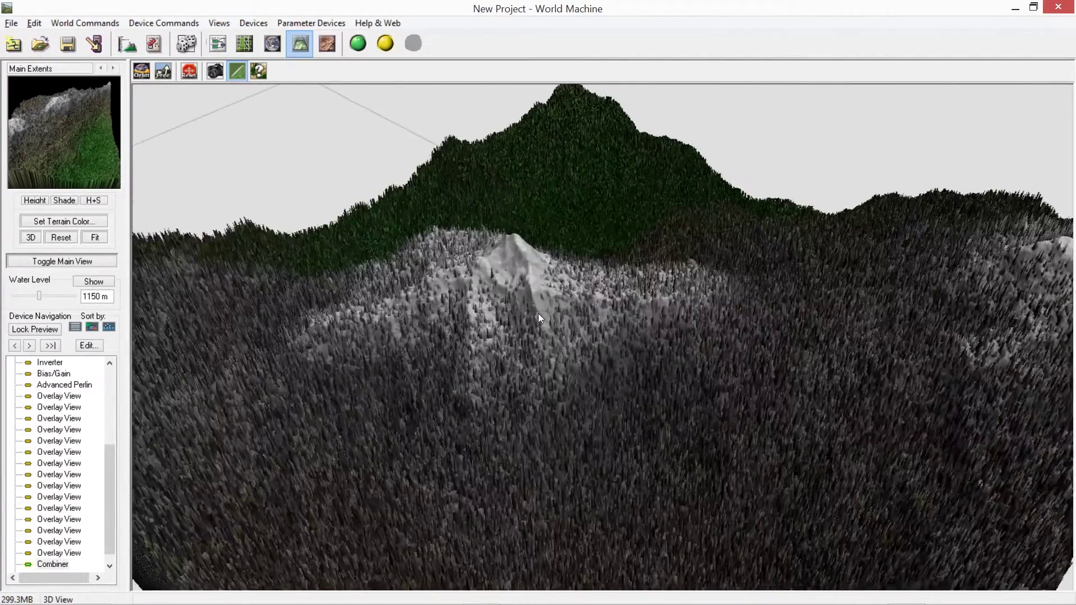
drag(518, 277, 310, 196)
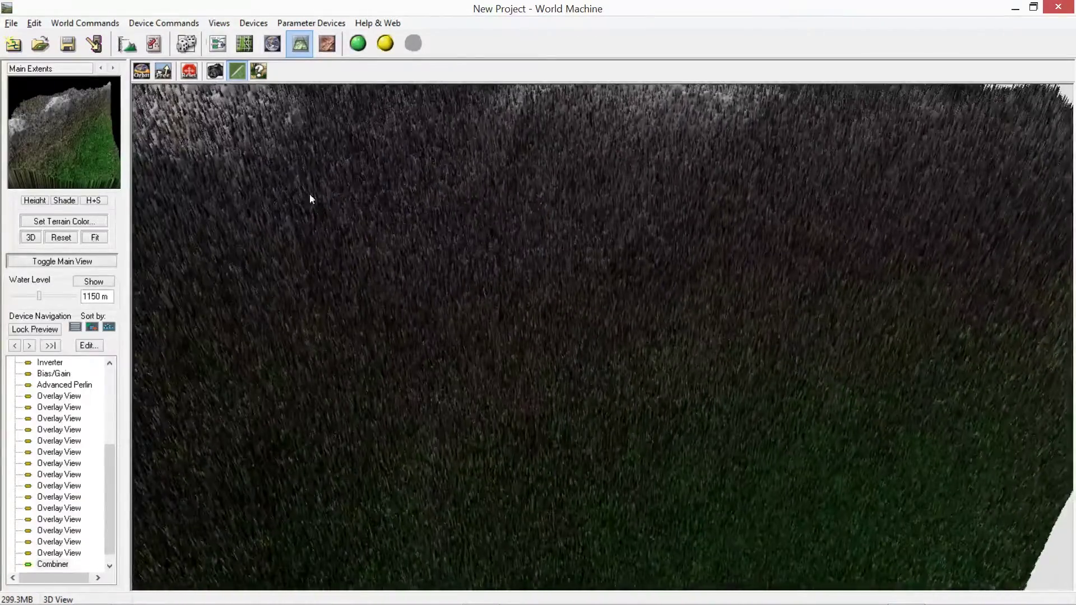
Step: Move the Overlay Views of the Flipper and the Combiner farther from their source devices
click(218, 45)
drag(600, 381, 790, 440)
drag(742, 312, 932, 315)
Step: Examine the eroded terrain from several angles in the 3D view, finishing with an overall view of it
drag(708, 270, 810, 311)
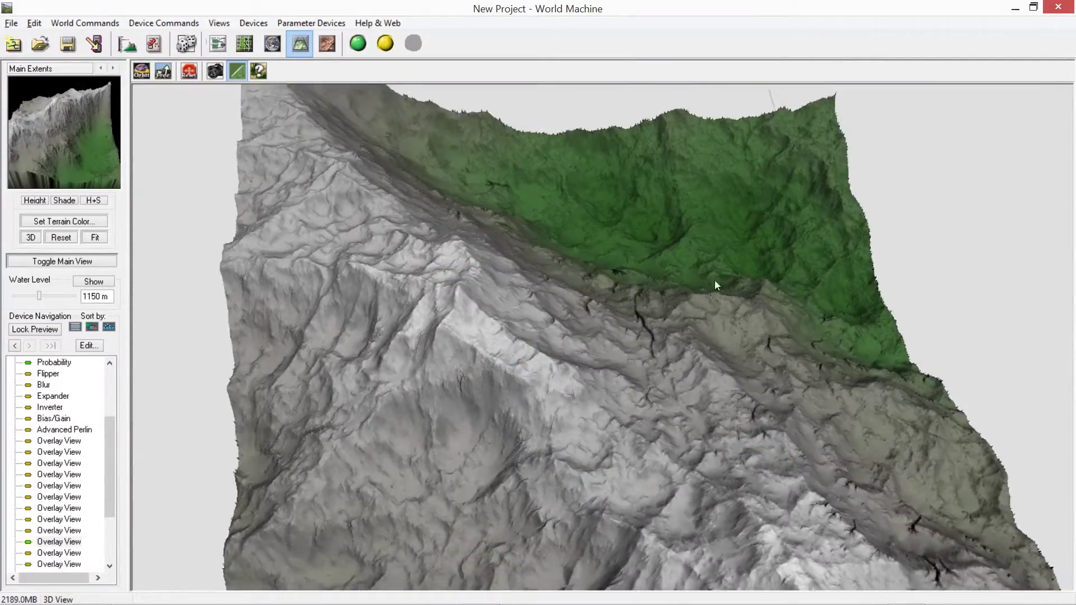
drag(714, 281, 586, 295)
right_drag(587, 295, 719, 386)
click(194, 73)
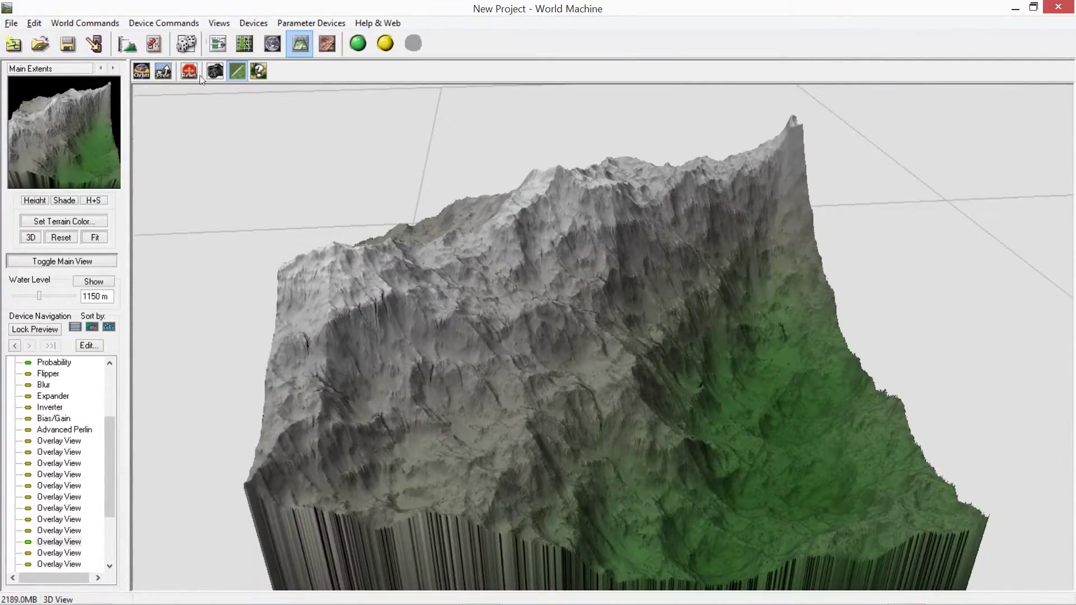
Step: Rearrange the two Erosion devices so they sit closer together, clear of the Flipper's Overlay View
click(218, 44)
click(606, 348)
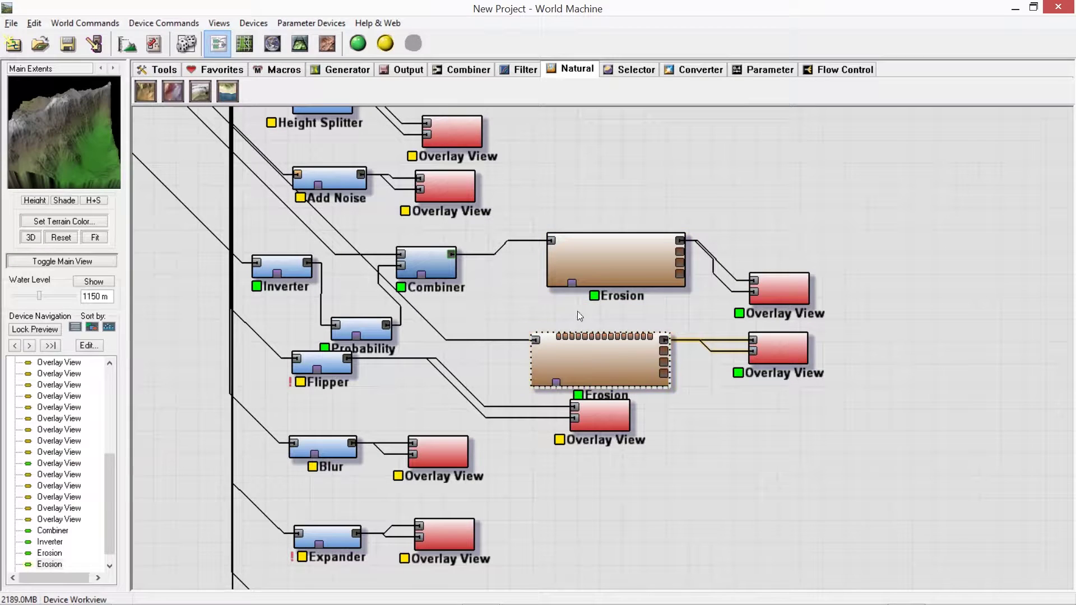
drag(603, 261, 610, 271)
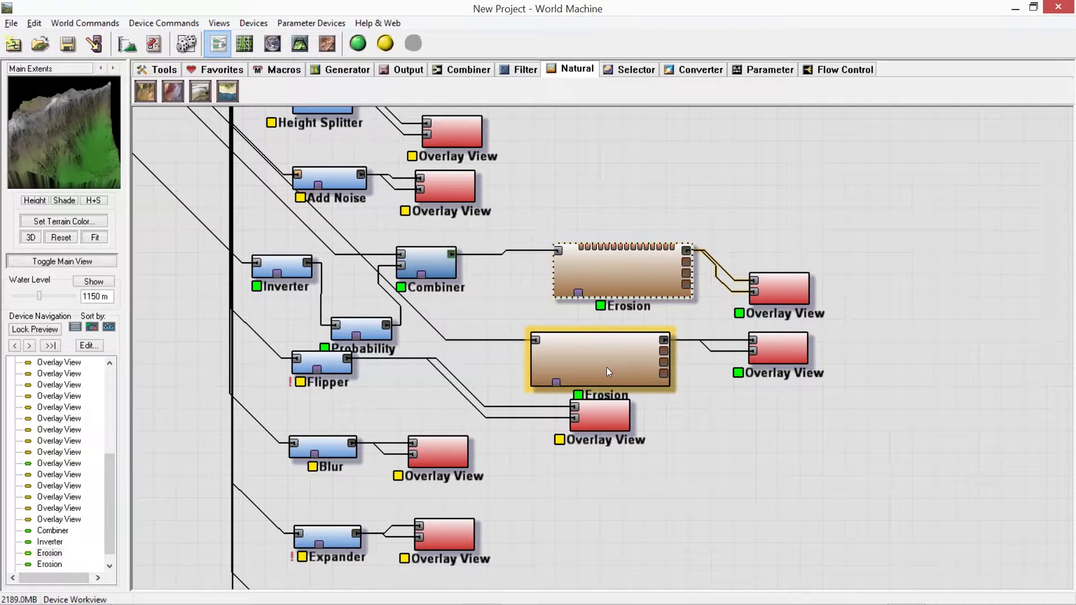
drag(606, 368, 580, 351)
click(603, 285)
click(569, 338)
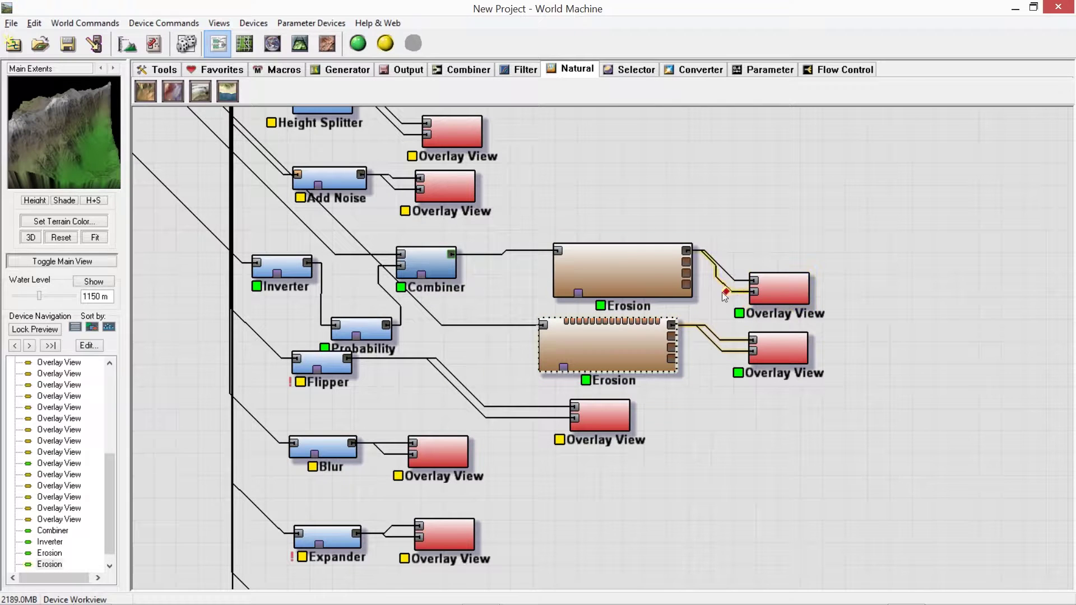
Step: Examine the eroded Combiner terrain's surface detail up close and as a whole through its Overlay View
click(781, 277)
click(300, 43)
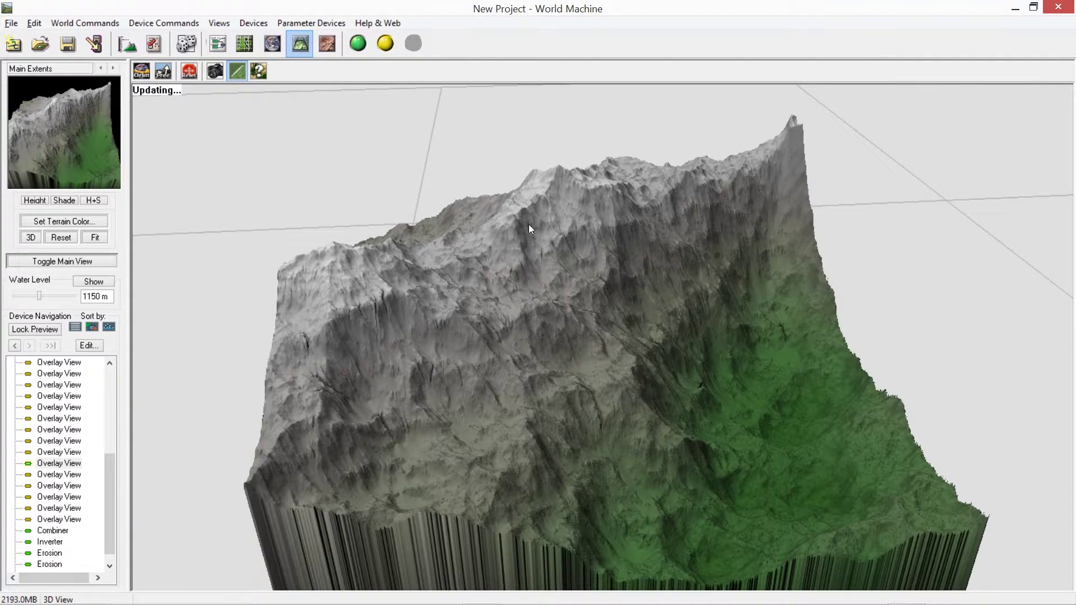
drag(529, 229, 643, 356)
scroll(647, 361, up, 3)
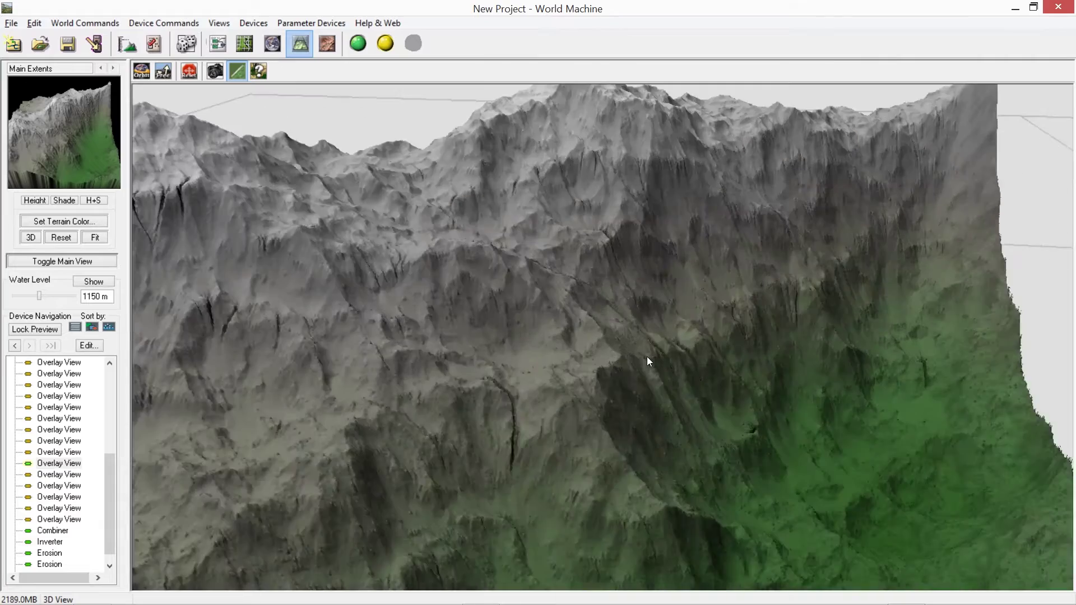
scroll(646, 357, up, 5)
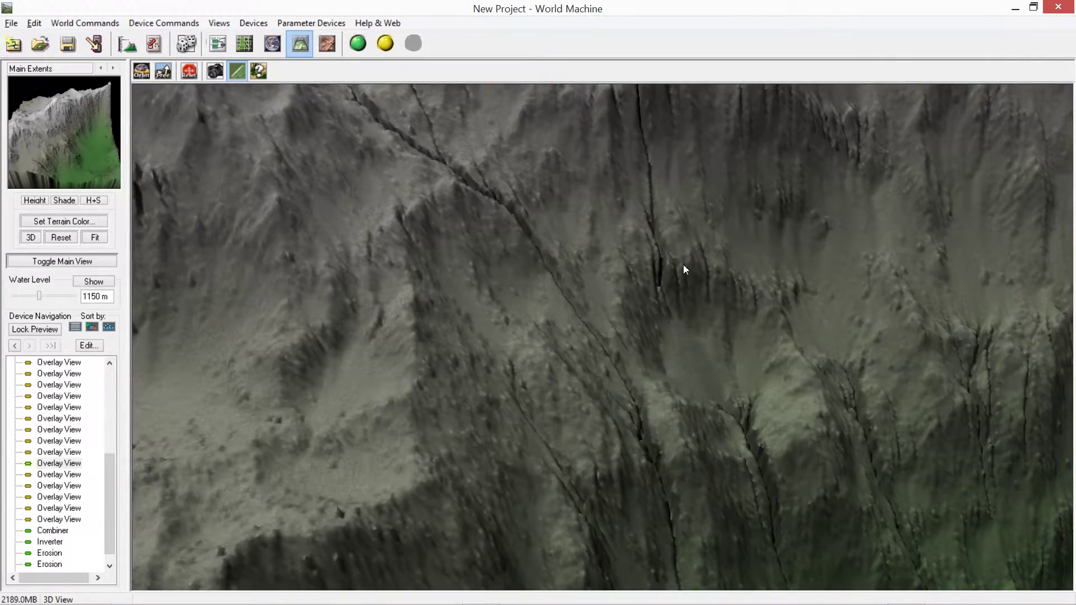
scroll(613, 339, down, 8)
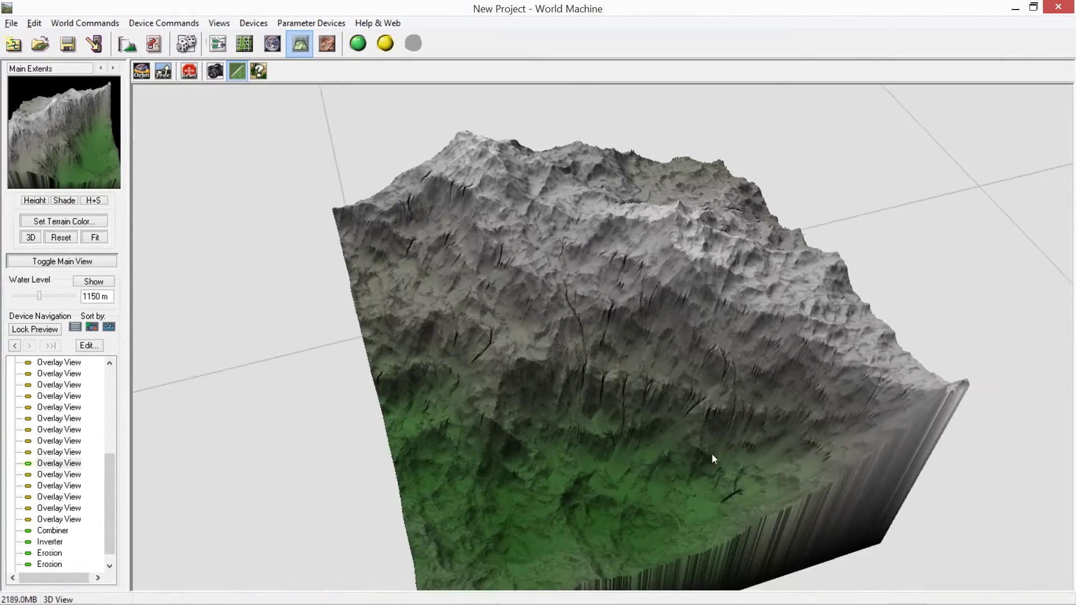
Step: Examine the terrain of the Erosion device without the Combiner in the 3D view for comparison
click(217, 43)
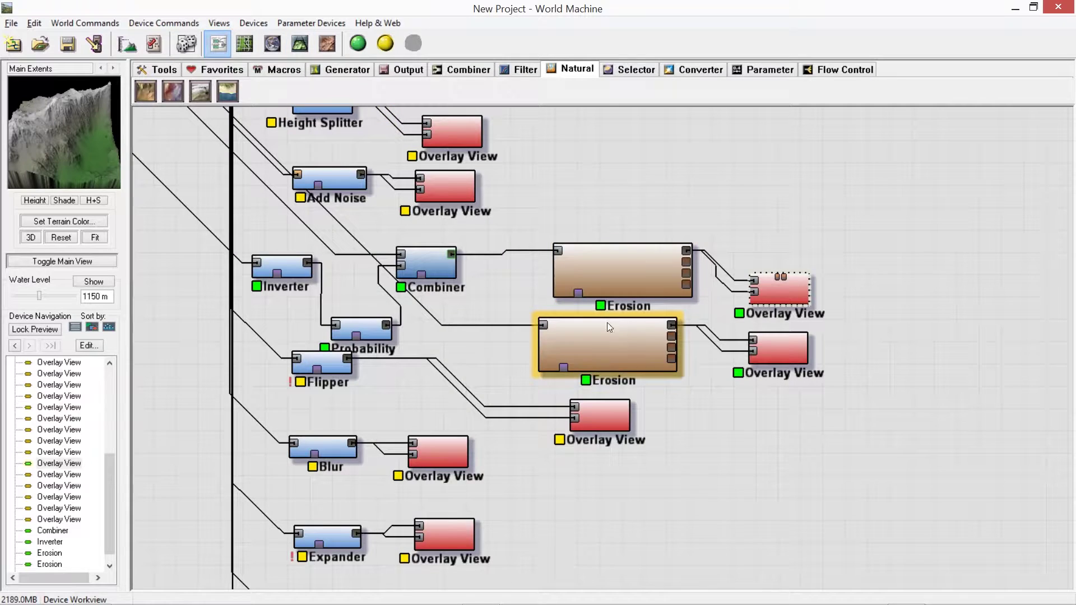
click(784, 356)
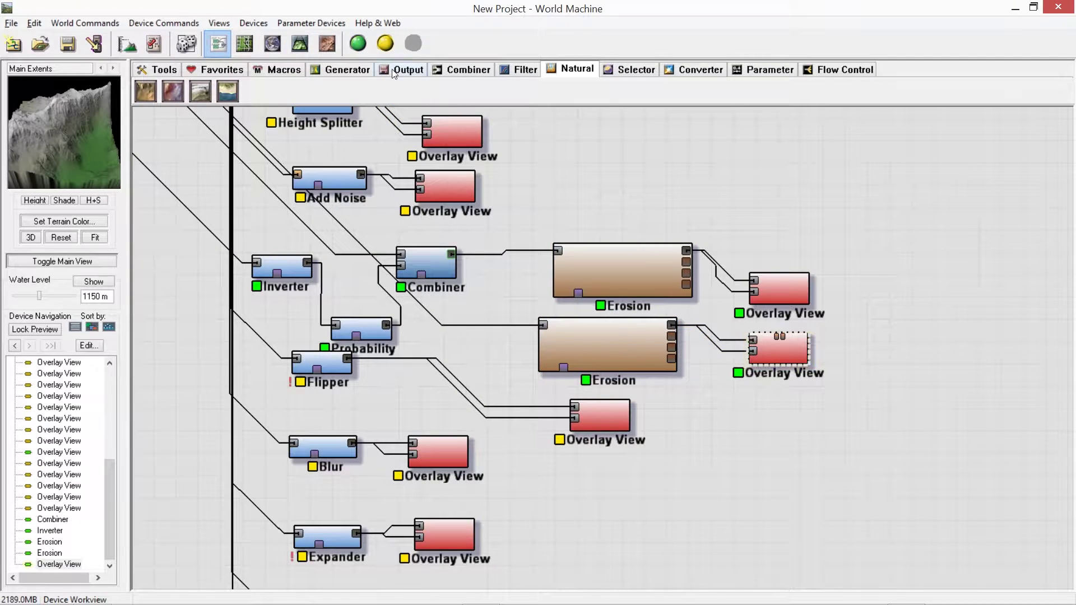
click(307, 46)
scroll(586, 182, up, 8)
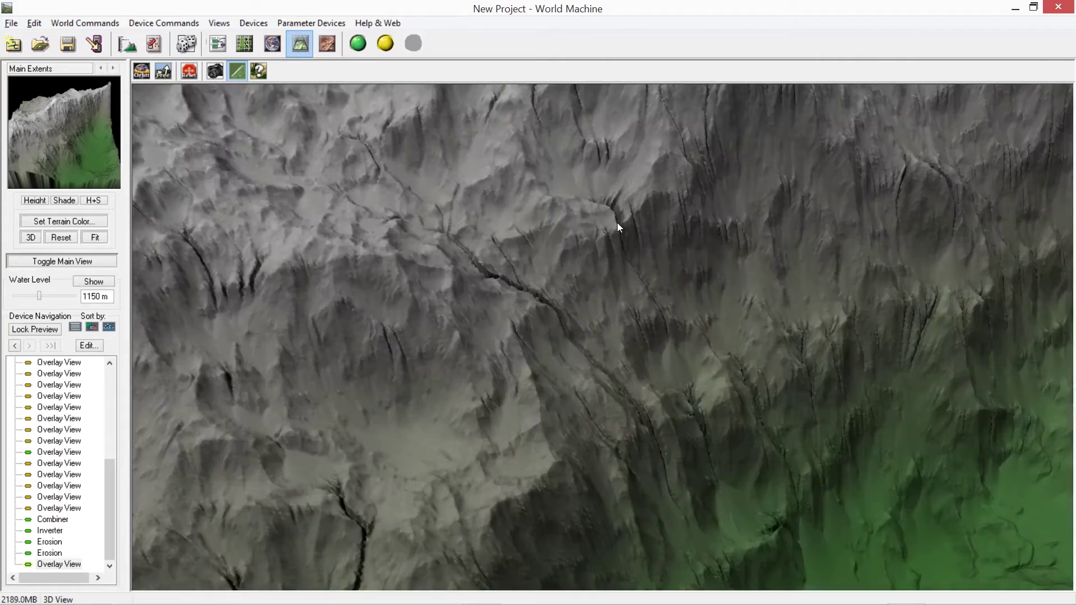
drag(617, 223, 653, 300)
Step: Preview the Blur device in the workview with the Uniform (fastest) type at a blur radius of 21
click(218, 43)
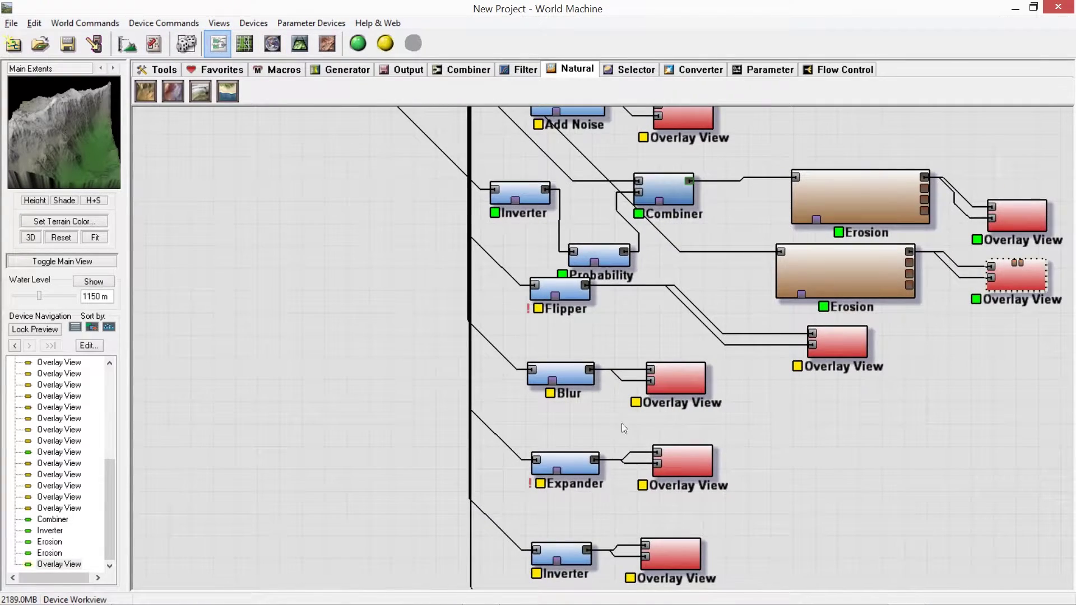
double_click(573, 372)
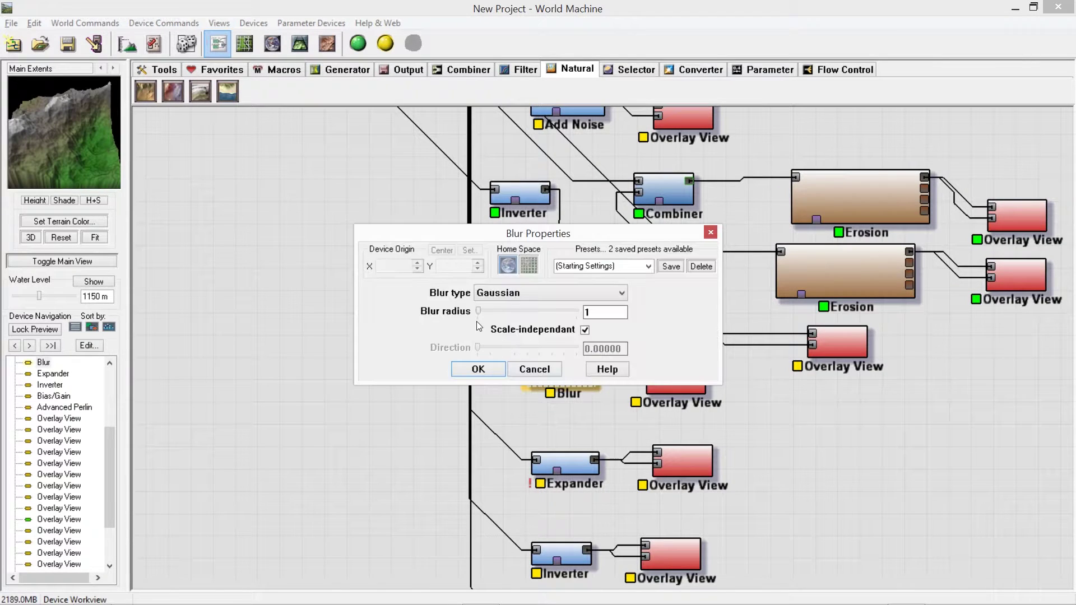
drag(477, 311, 501, 310)
click(500, 297)
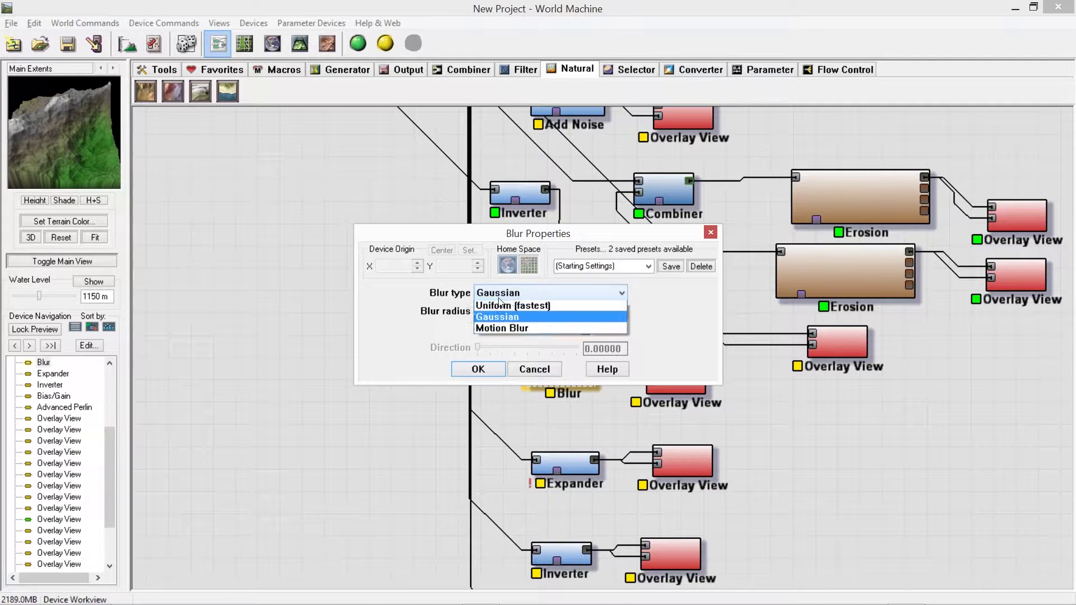
click(501, 306)
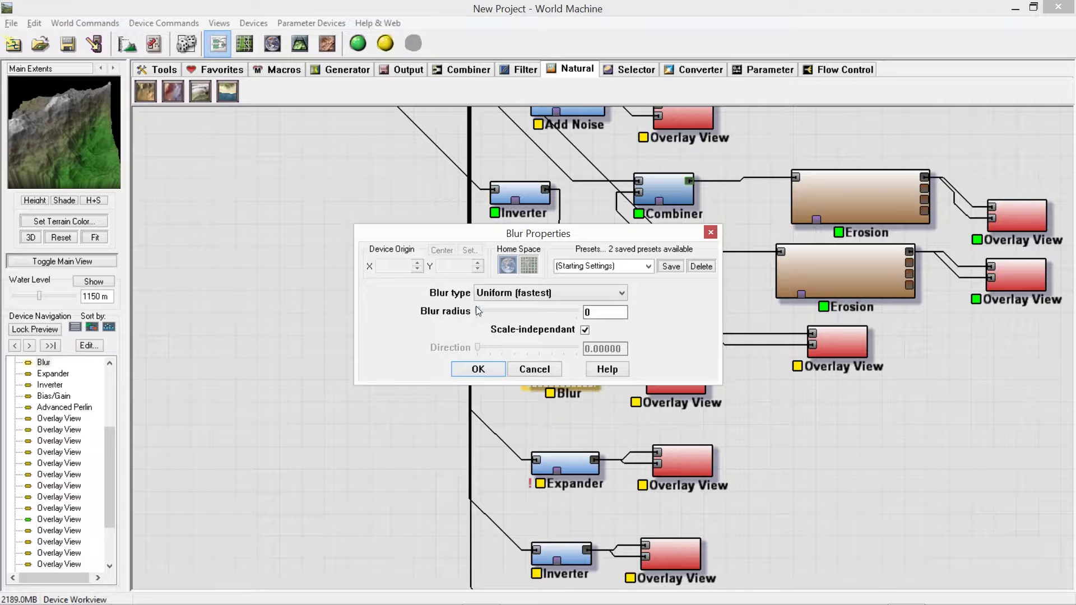
drag(477, 307, 494, 320)
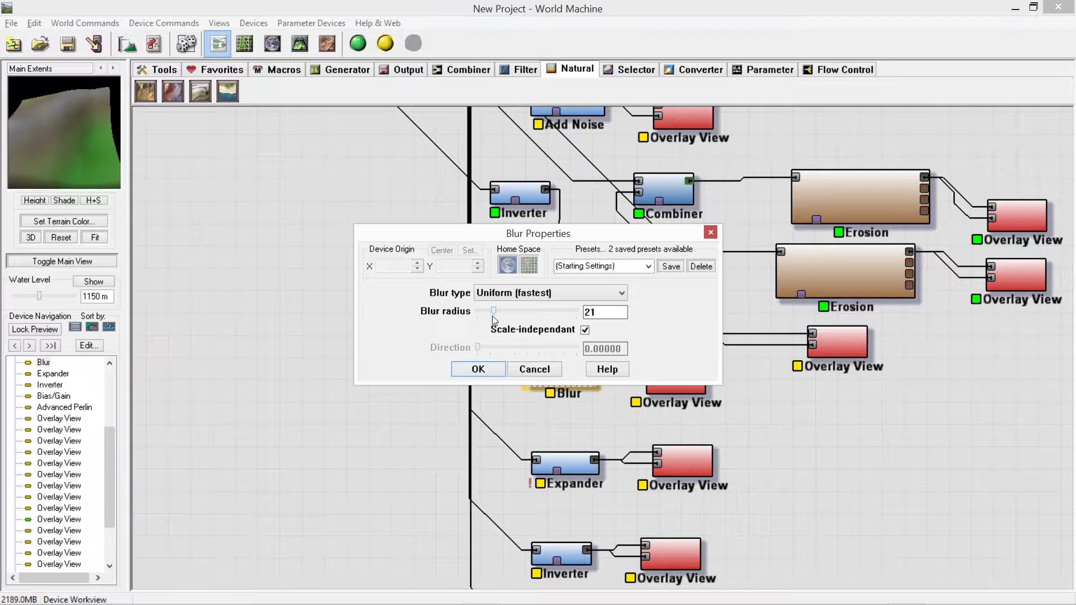
Step: Preview the Gaussian type and Motion Blur with direction 50.625 and radius 39, discarding the Blur changes
click(522, 293)
click(536, 320)
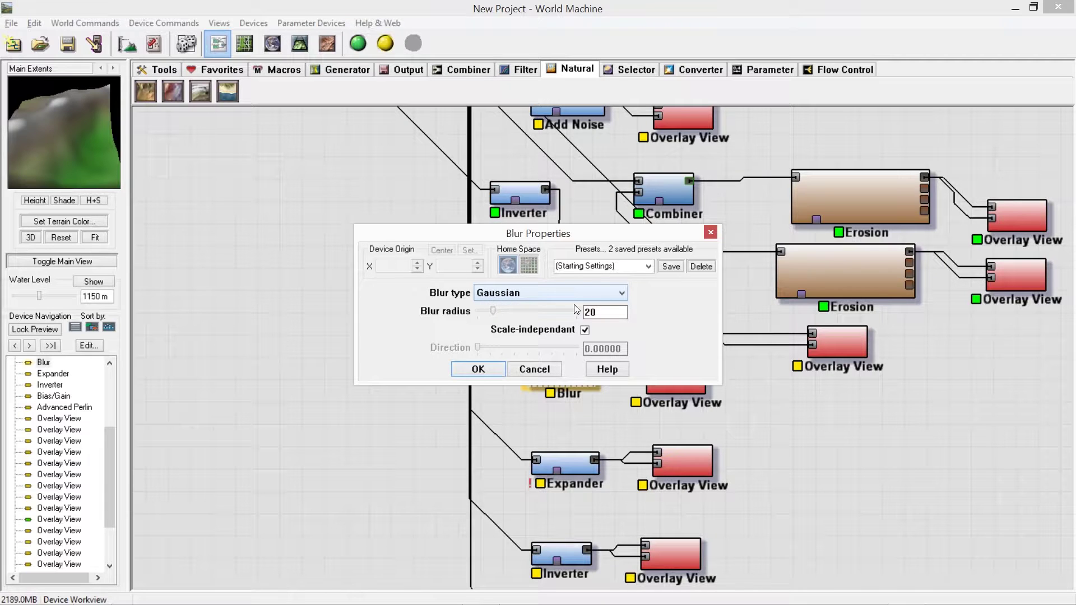
click(570, 296)
click(548, 327)
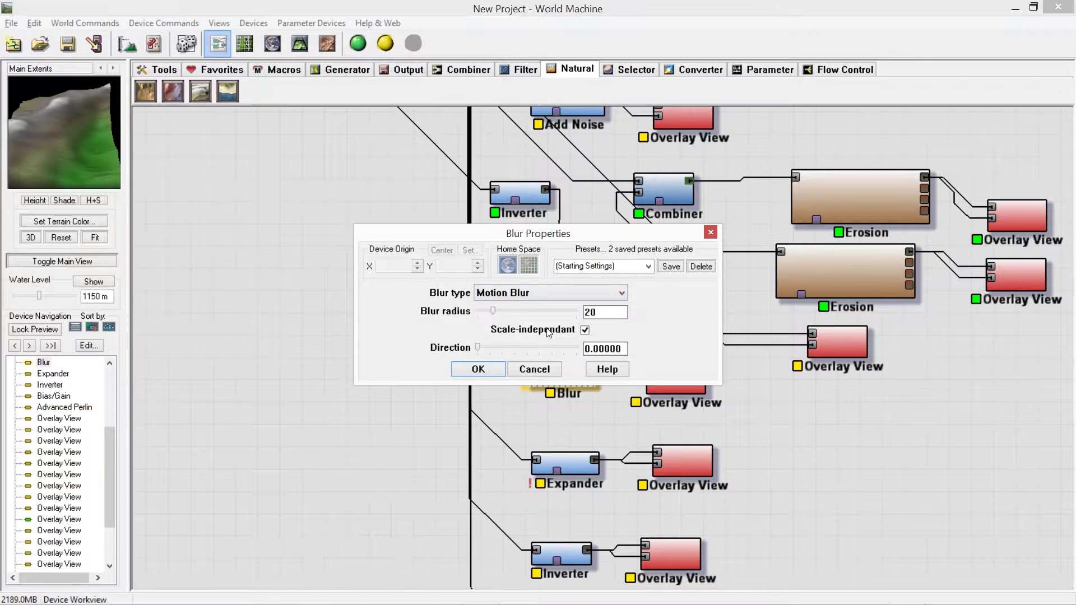
mouse_move(491, 309)
mouse_down()
mouse_move(505, 311)
mouse_move(474, 310)
mouse_move(491, 308)
mouse_up()
drag(478, 346, 505, 351)
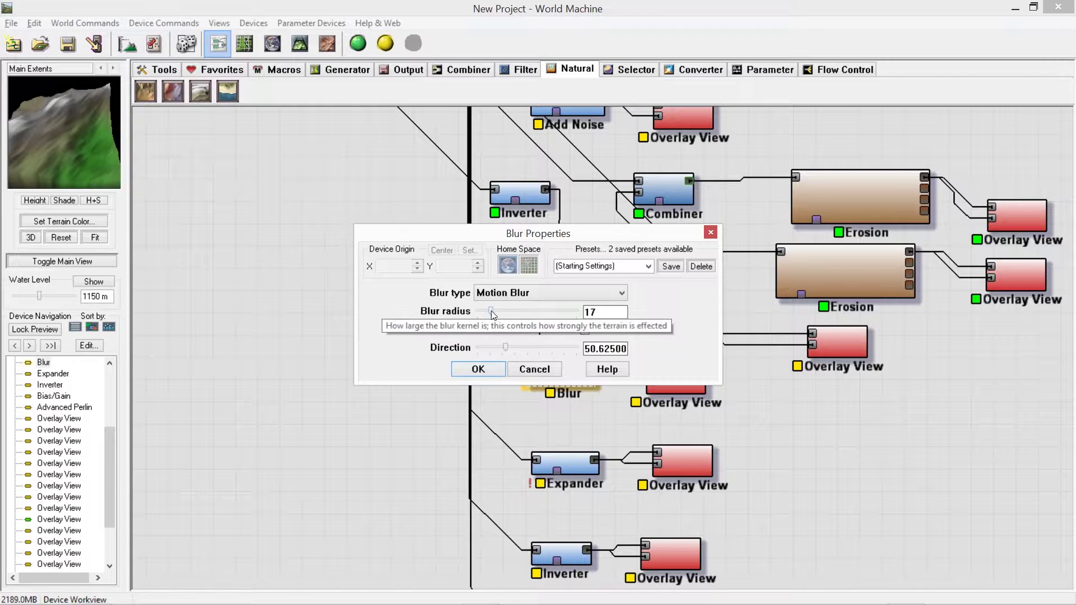
drag(492, 312, 505, 318)
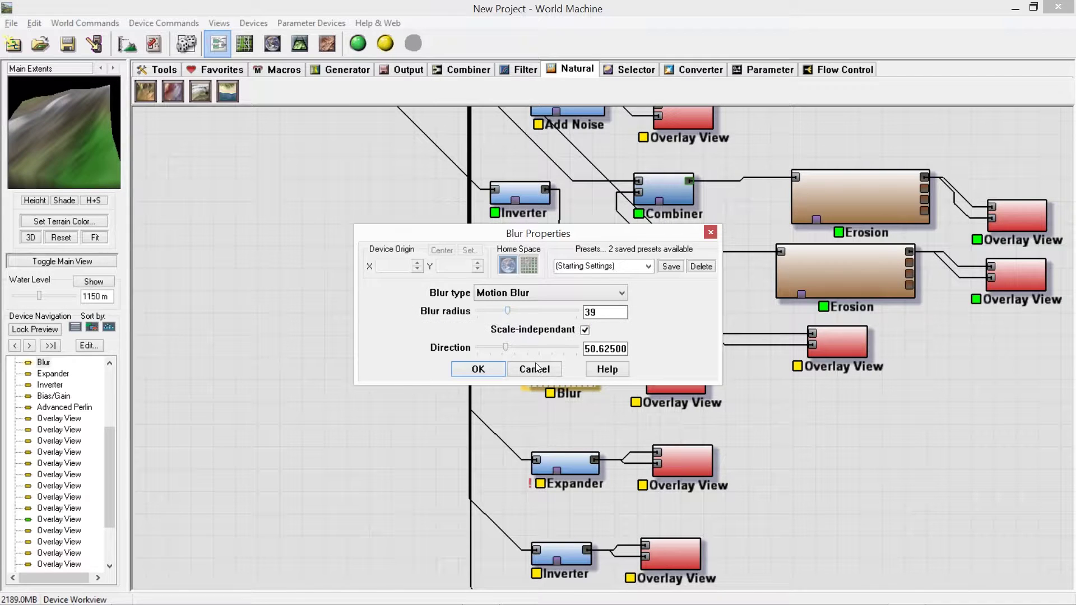
click(478, 369)
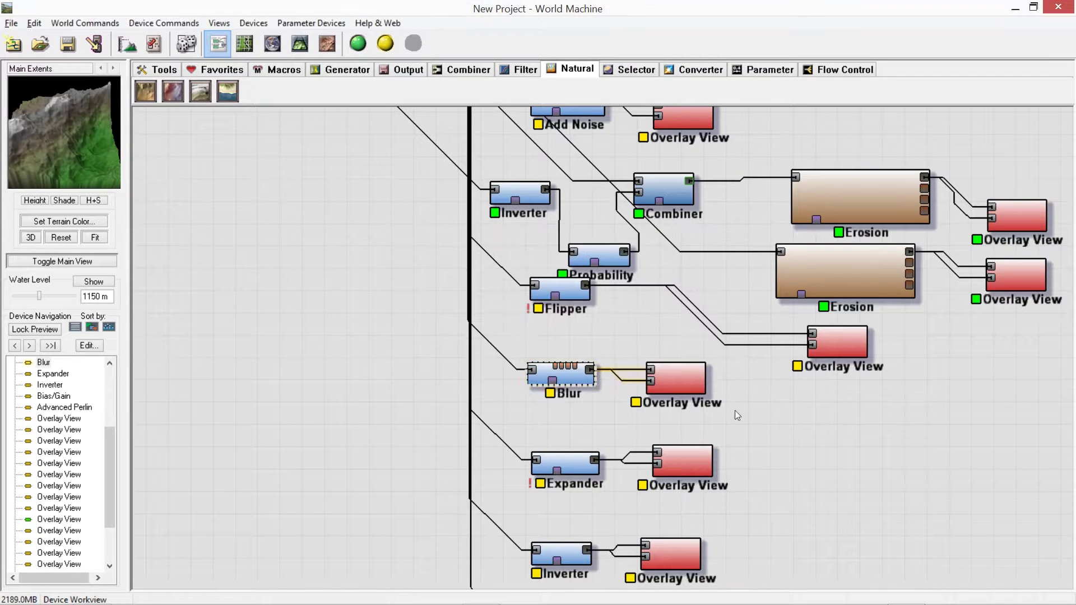
Step: Set the Blur device's display hint to Mask and view its output in the 3D view
scroll(737, 438, up, 1)
scroll(708, 371, down, 2)
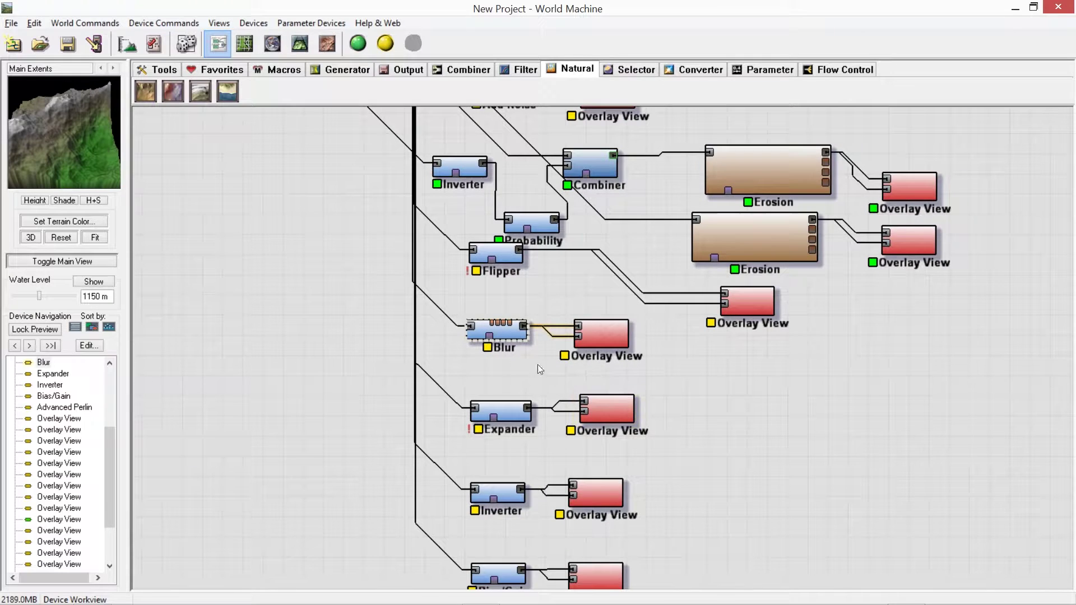
right_click(514, 334)
mouse_move(582, 372)
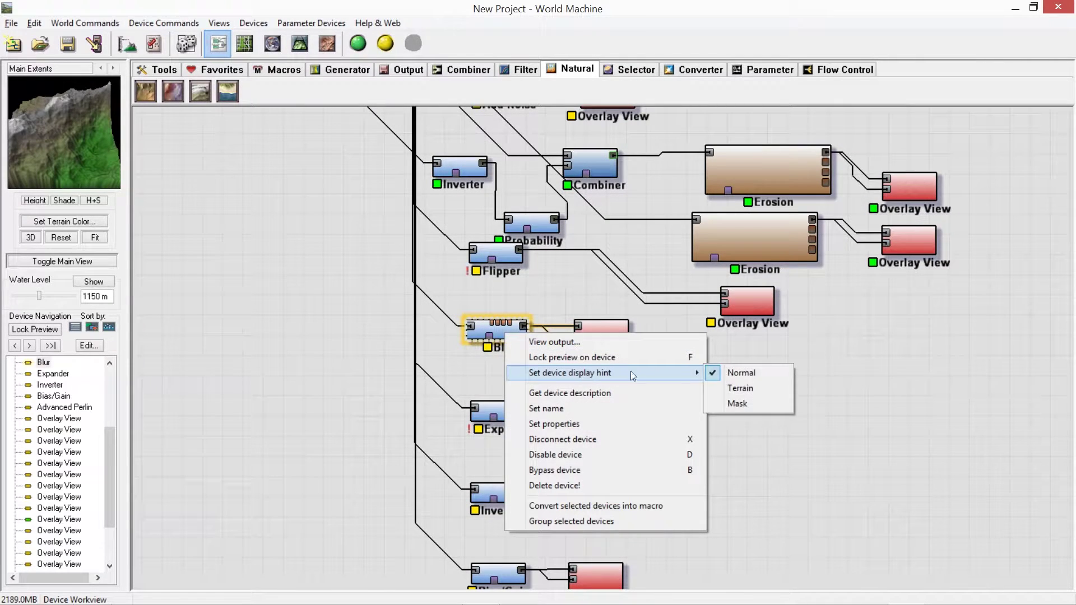
click(751, 404)
click(300, 45)
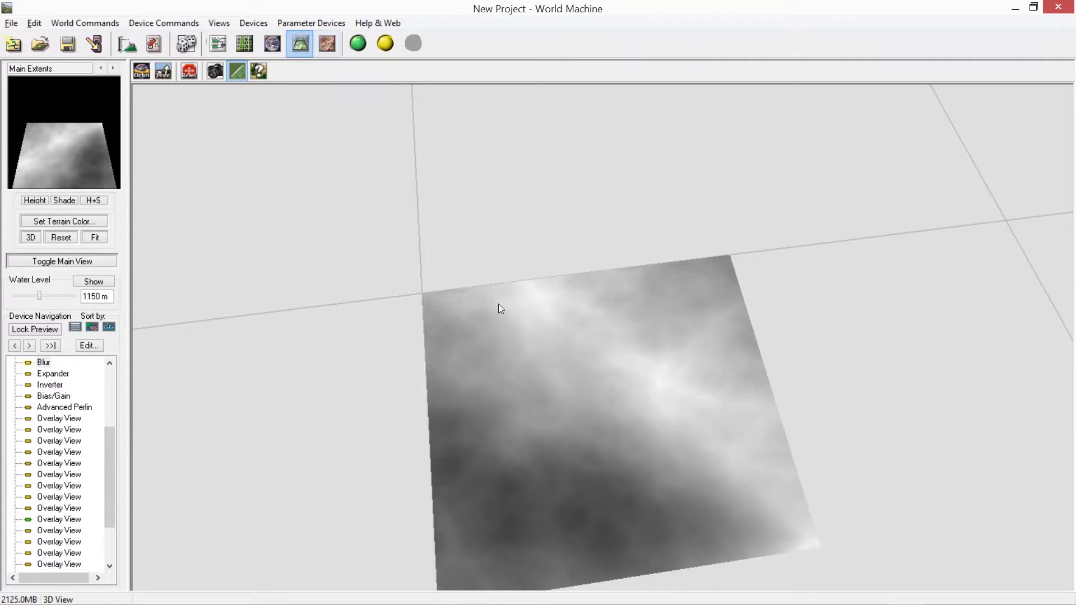
Step: Shift the Blur device slightly in the workview and connect the lower Advanced Perlin's output to its mask input
click(217, 45)
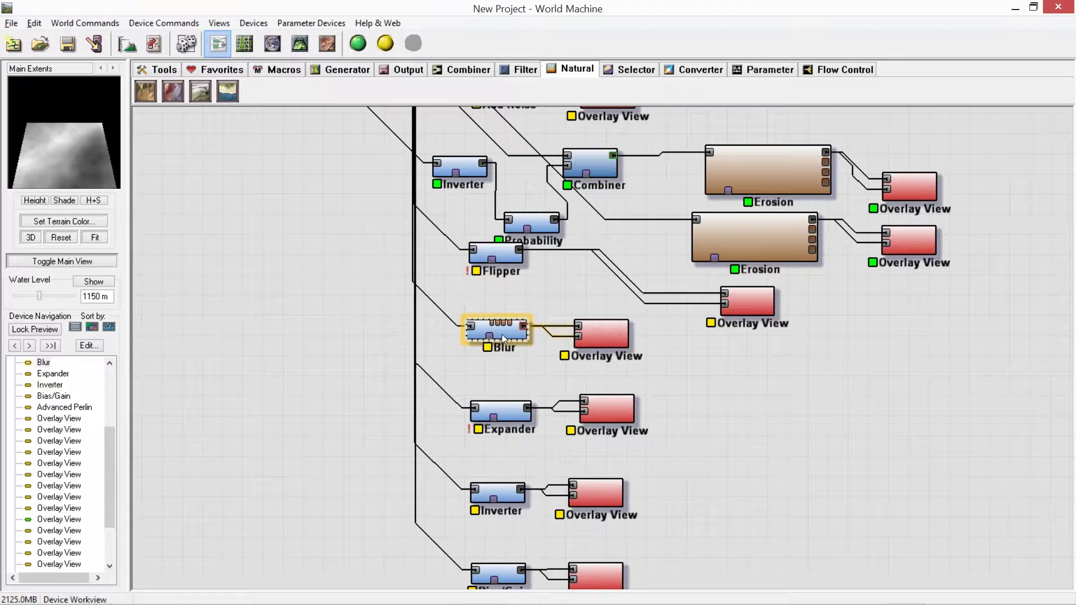
drag(502, 334, 522, 331)
drag(289, 225, 427, 358)
scroll(426, 357, down, 4)
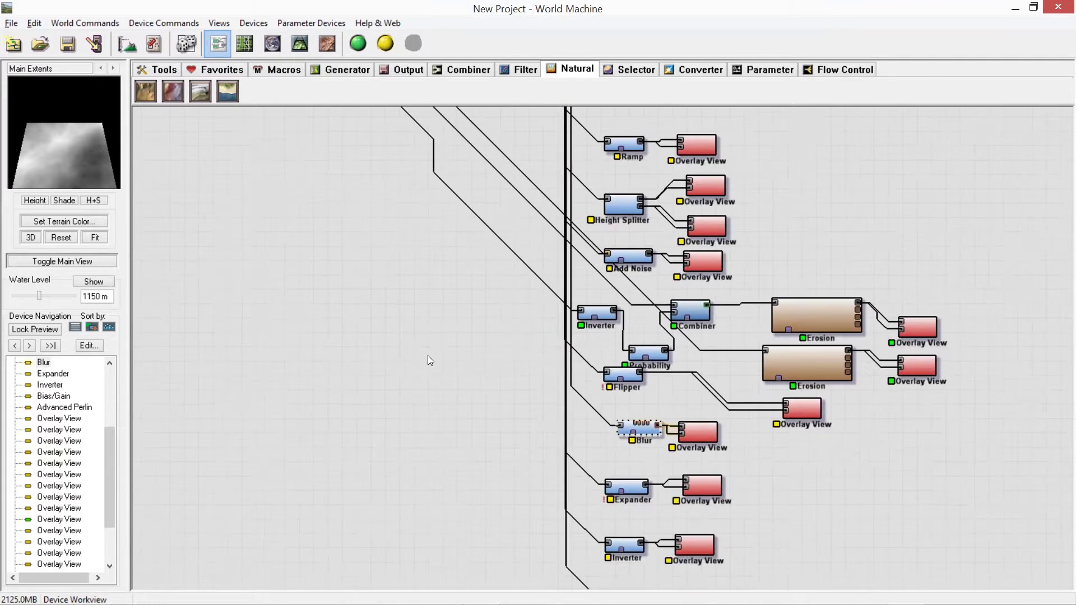
drag(330, 130, 366, 251)
drag(339, 214, 489, 245)
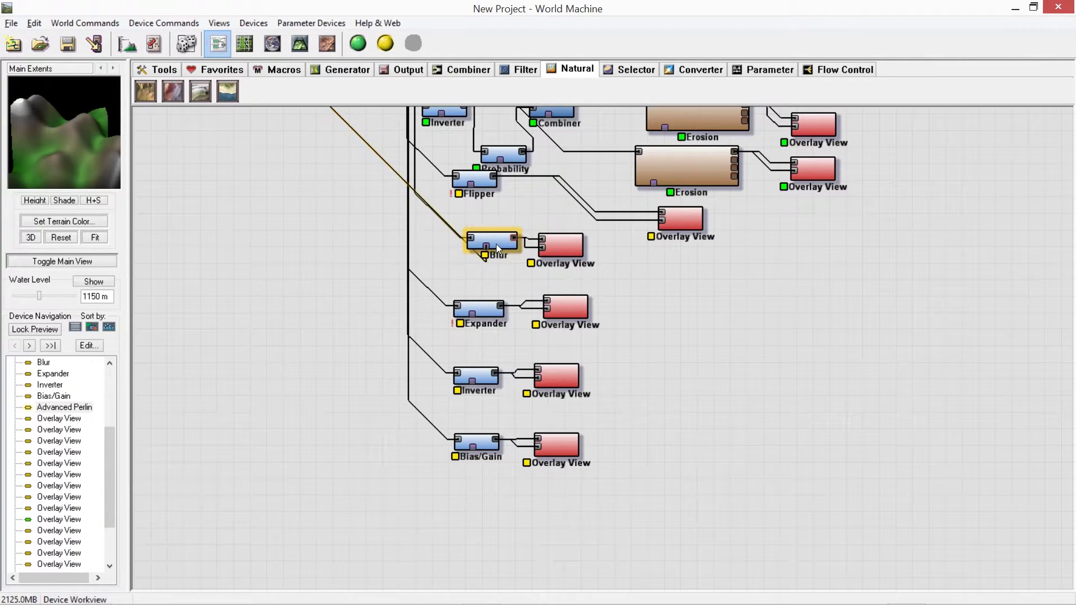
Step: Set the Blur device's display hint to Normal and preview its output as terrain
double_click(490, 242)
click(480, 369)
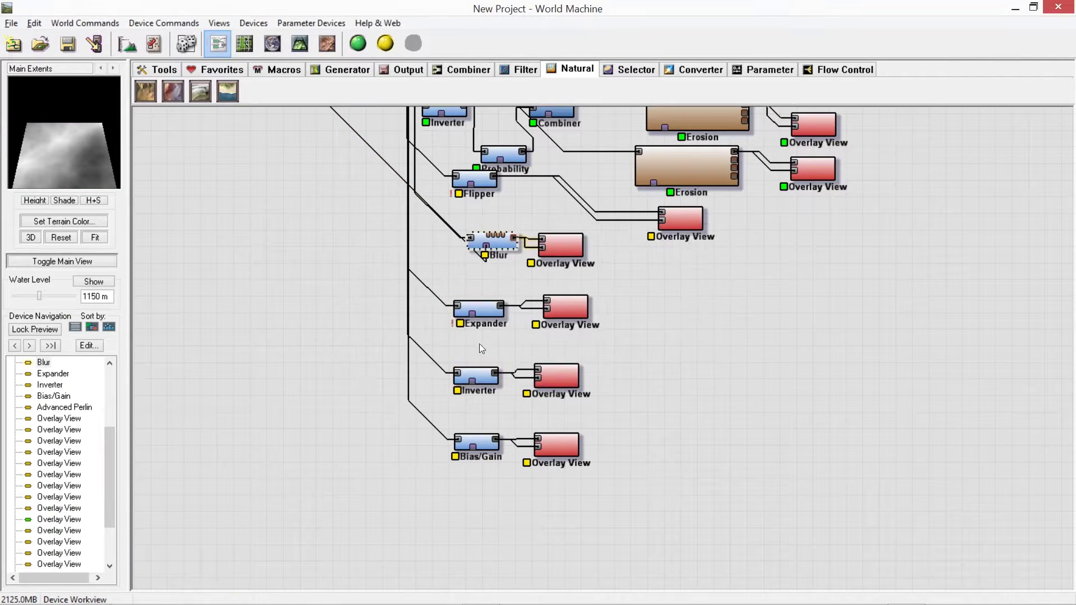
right_click(507, 241)
mouse_move(588, 281)
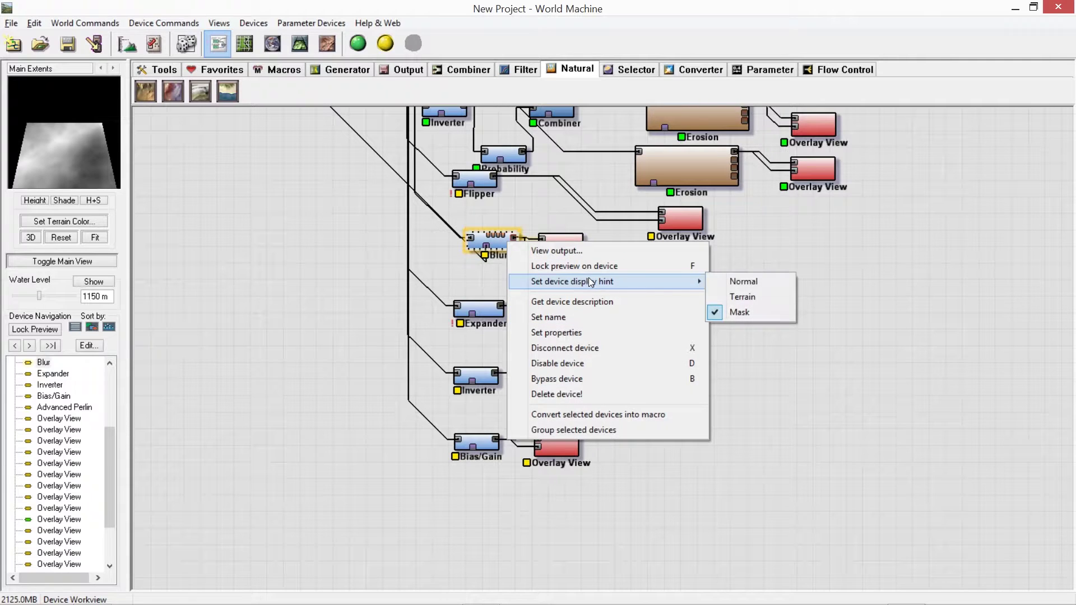
click(748, 281)
right_click(499, 244)
click(493, 241)
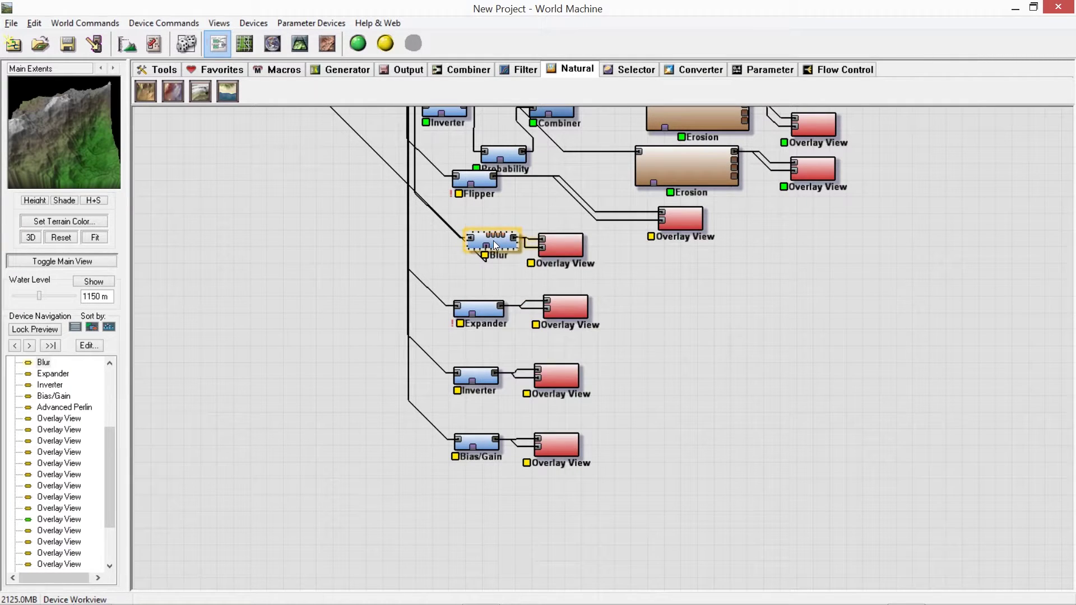
Step: Try the masked Gaussian blur at a radius of 128, bring the radius down and discard the changes
double_click(493, 240)
drag(479, 313, 592, 345)
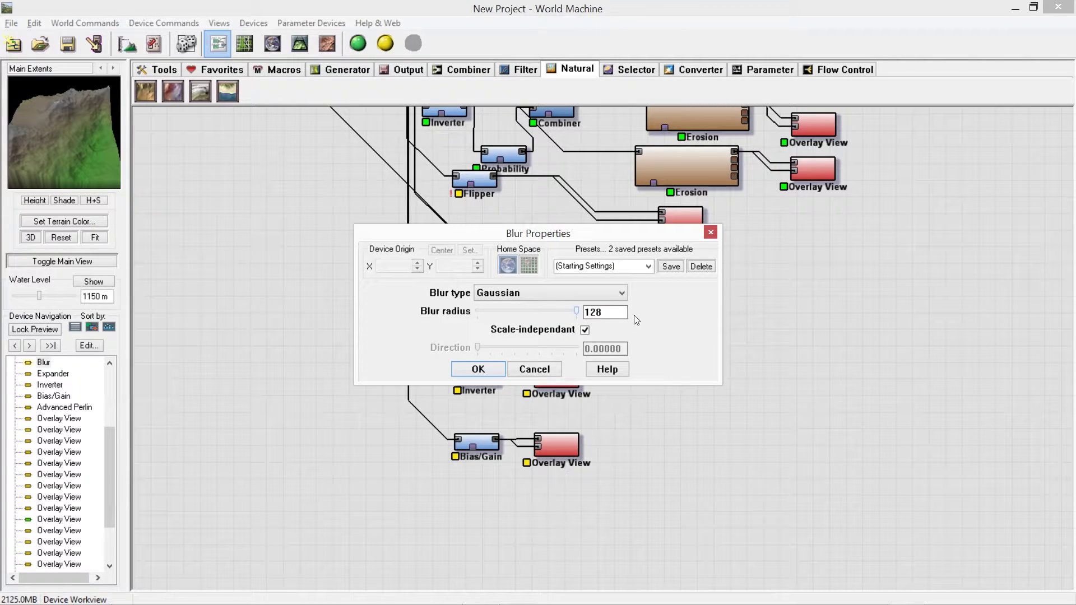
drag(576, 311, 479, 309)
click(534, 369)
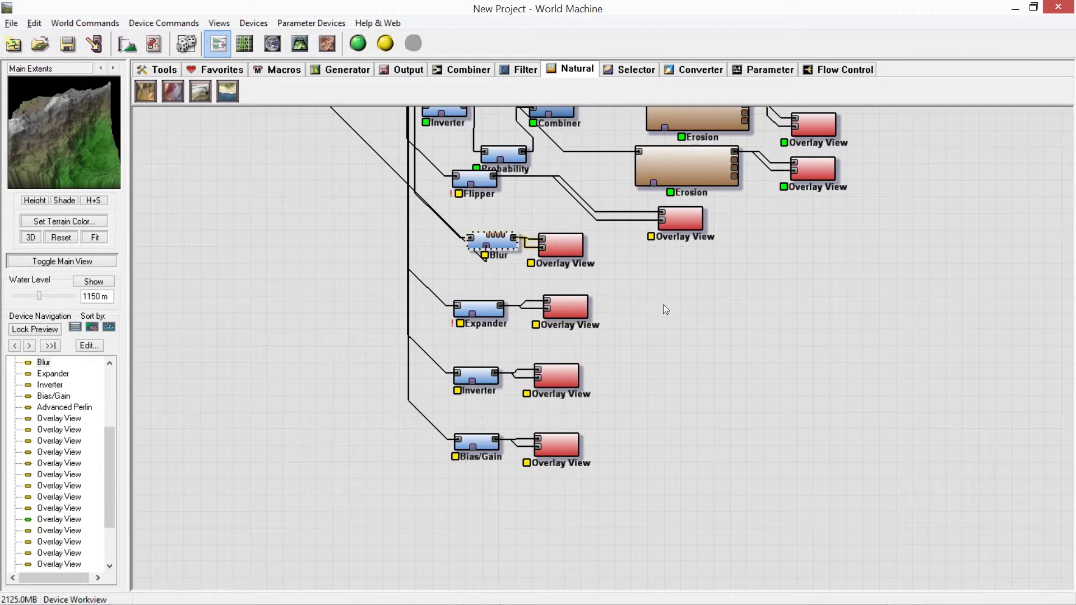
Step: Compare the Expander device's Min, Swell and Tighten actions at varying distances, finishing on Tighten with distance 0
middle_drag(570, 391, 559, 338)
click(545, 303)
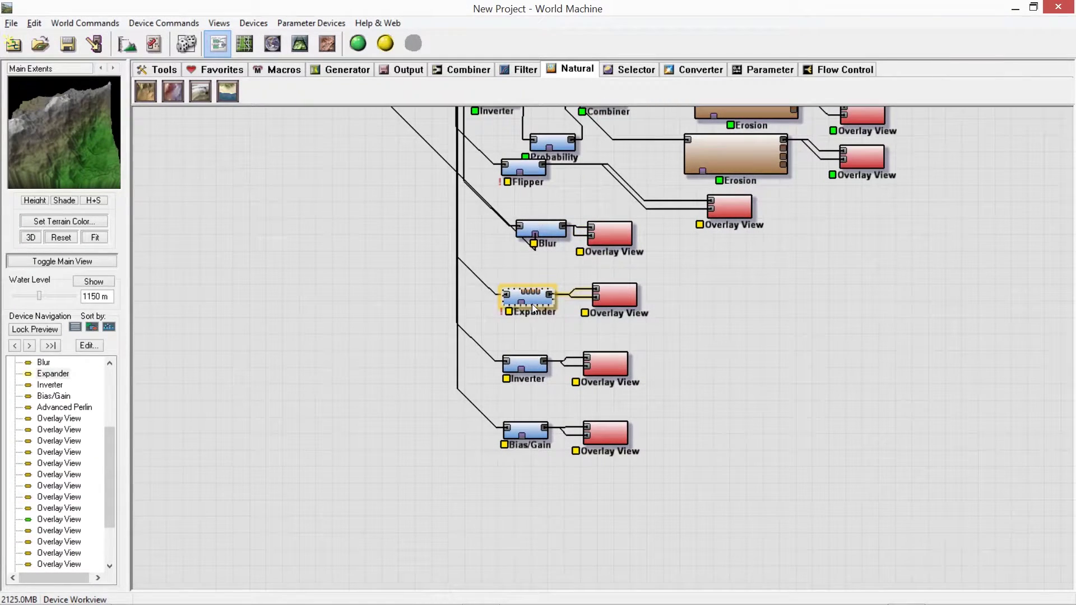
double_click(533, 304)
drag(476, 333, 499, 355)
click(528, 295)
click(523, 315)
click(500, 293)
click(493, 329)
click(499, 293)
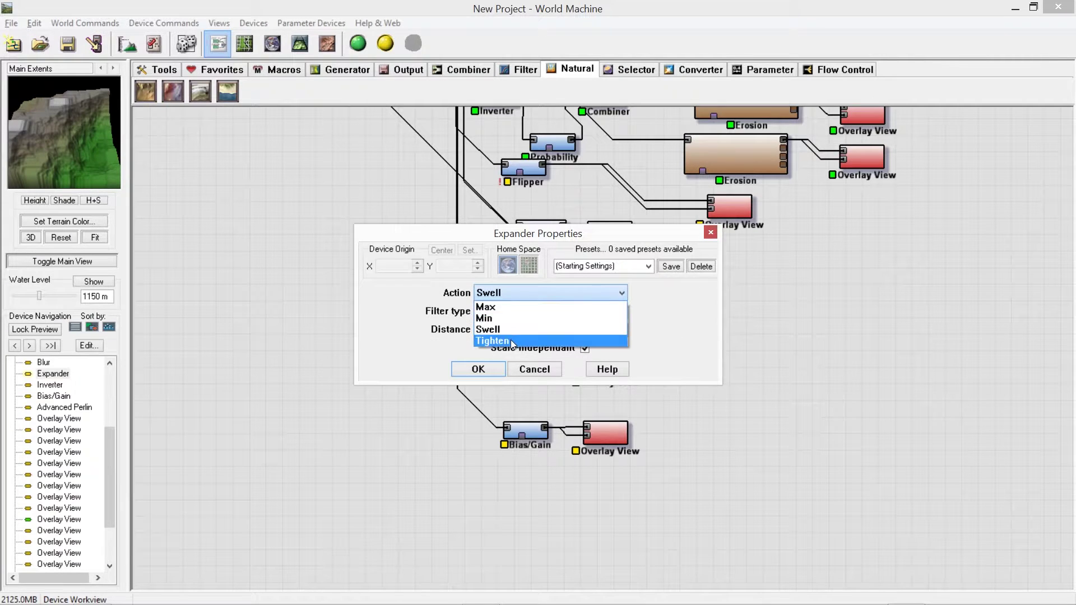
click(510, 339)
drag(500, 329, 427, 327)
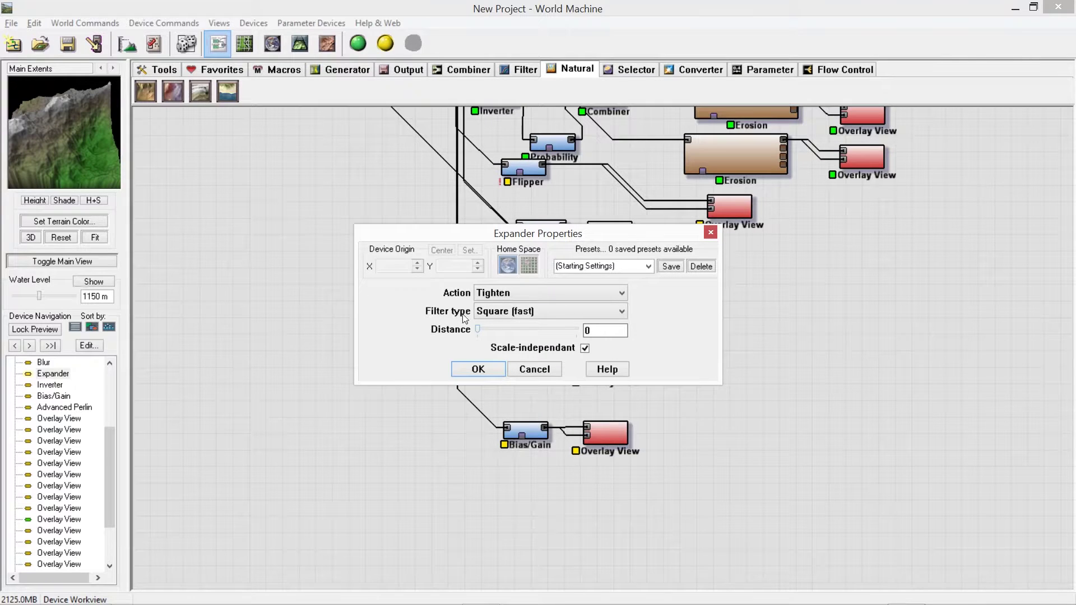
Step: Compare the Expander's Circular (slow) and Square (fast) filter types up to distance 23, finishing with Hybrid (fast)
click(493, 312)
click(525, 337)
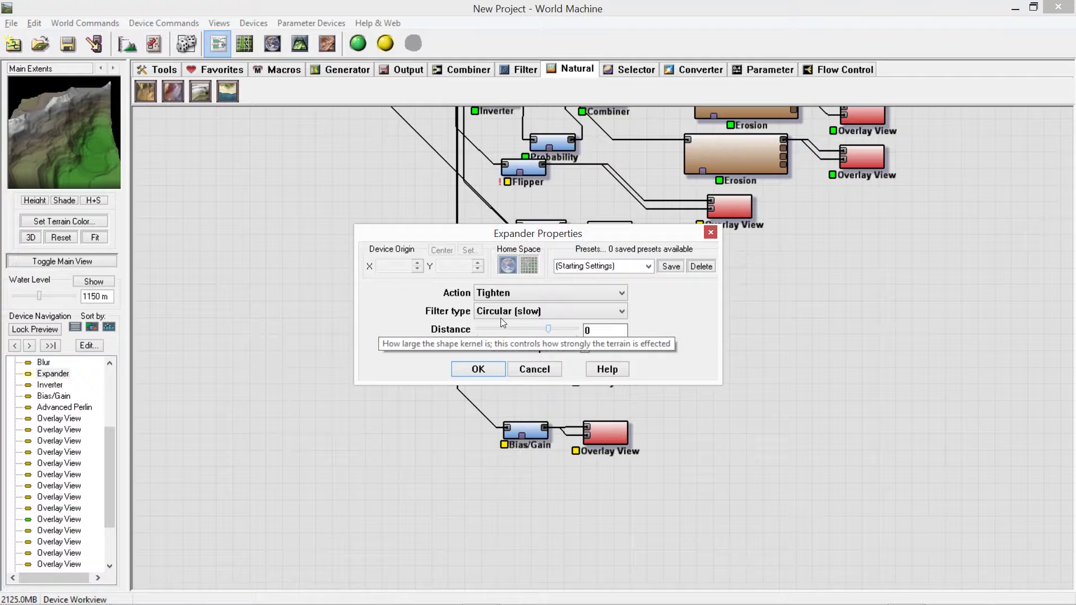
click(543, 313)
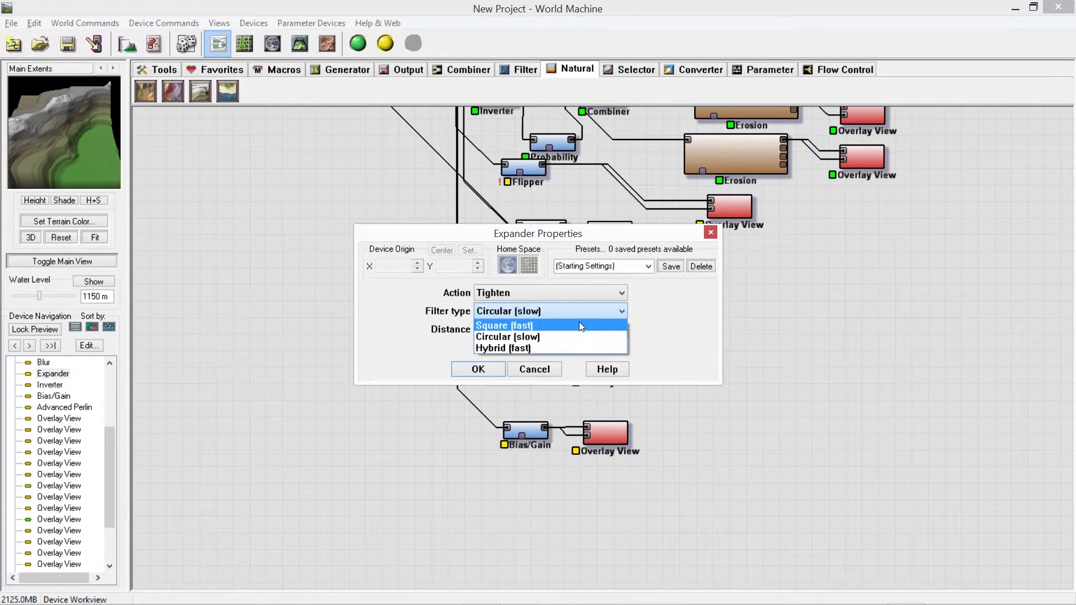
click(579, 324)
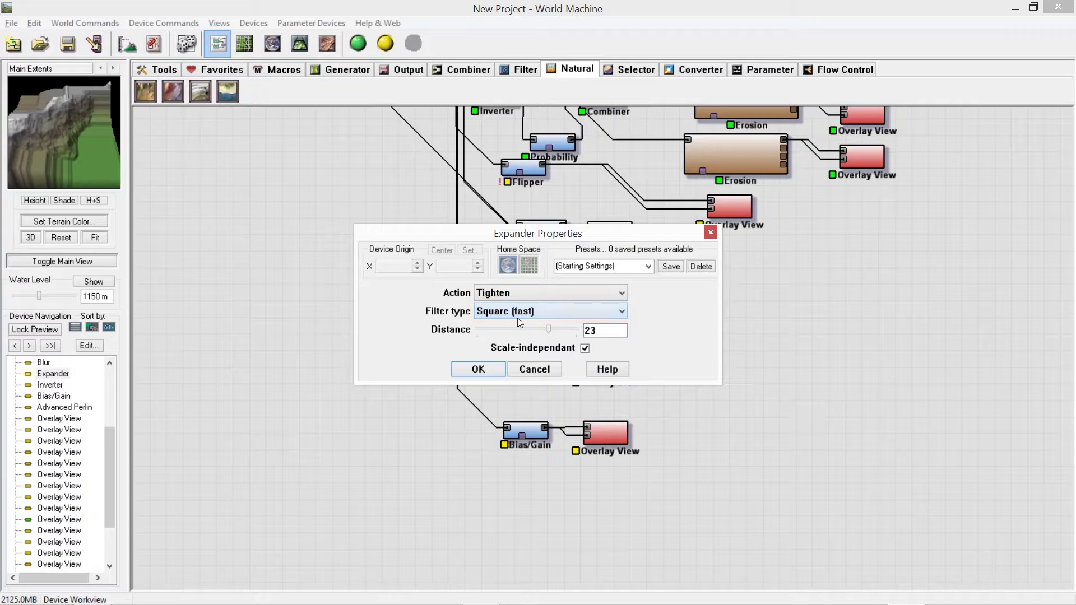
click(553, 310)
click(549, 347)
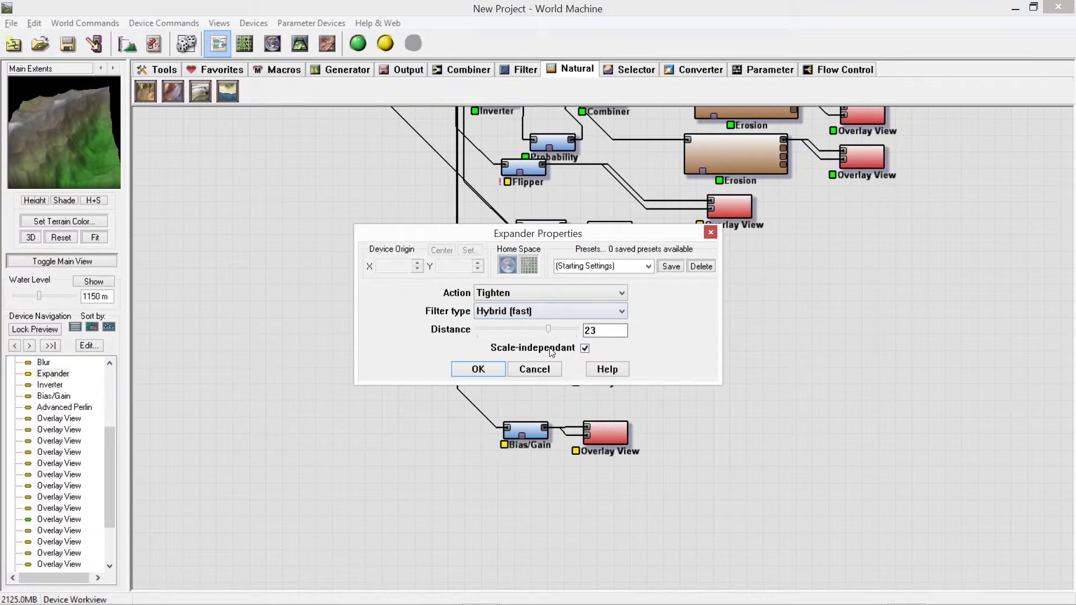
Step: Set the Expander's action to Swell, reduce its distance, apply the settings and preview its Overlay View
click(550, 294)
click(483, 332)
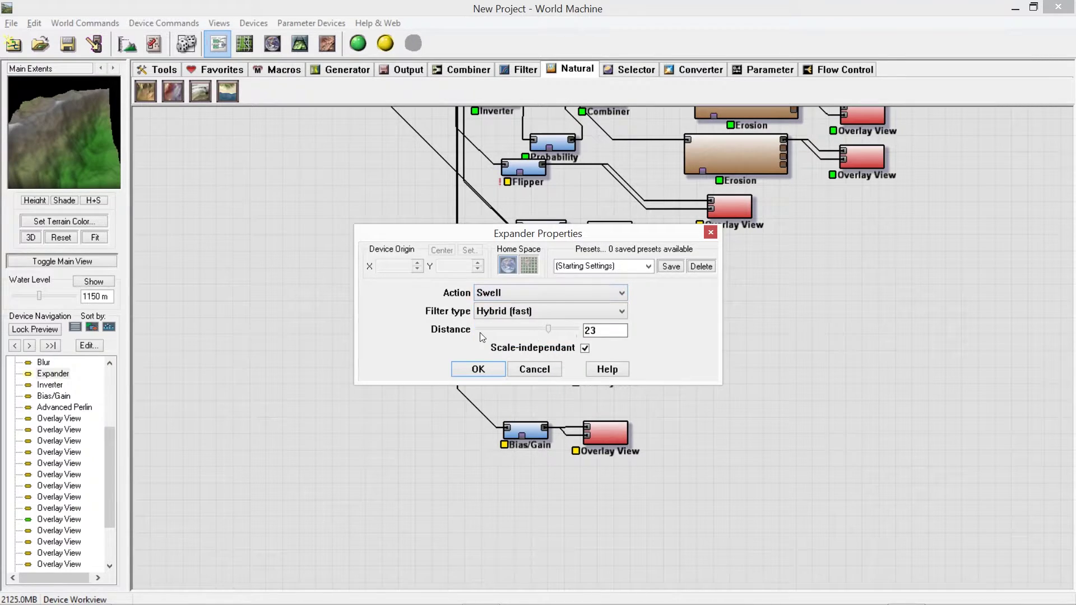
drag(548, 330, 476, 330)
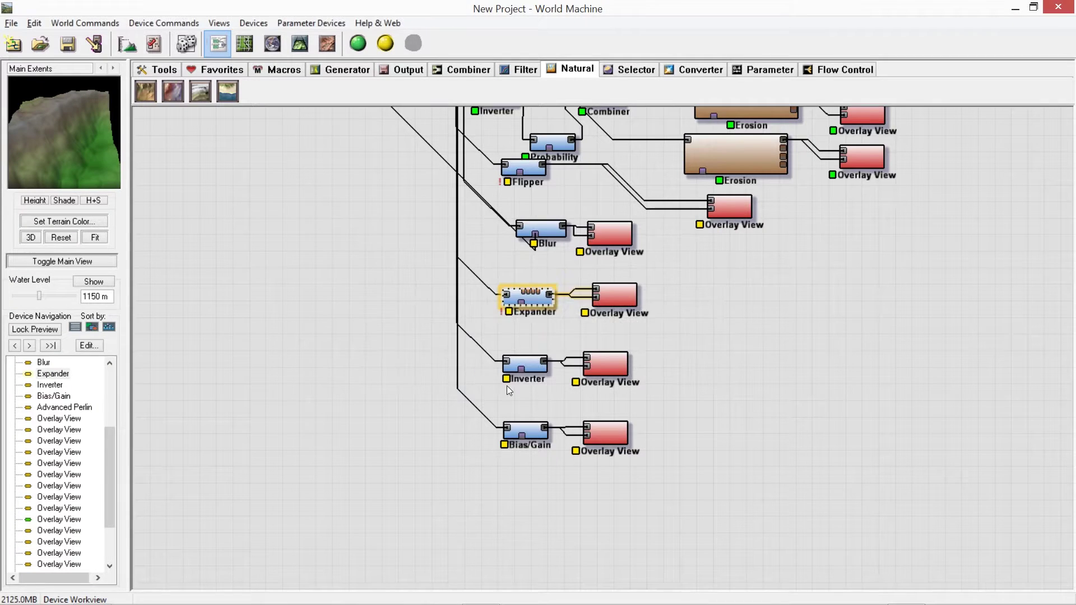
click(478, 369)
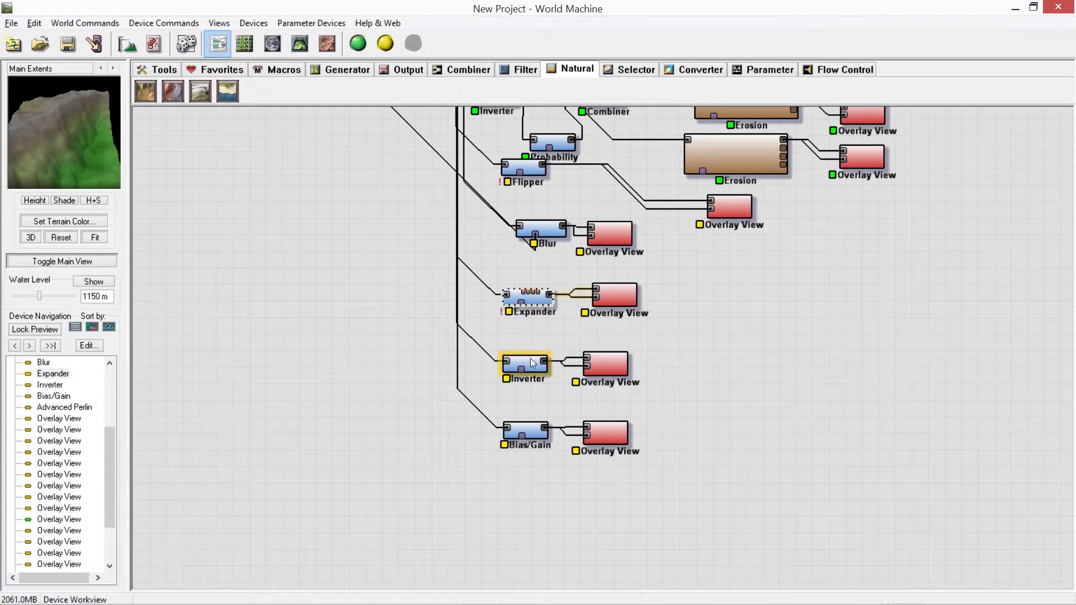
click(636, 308)
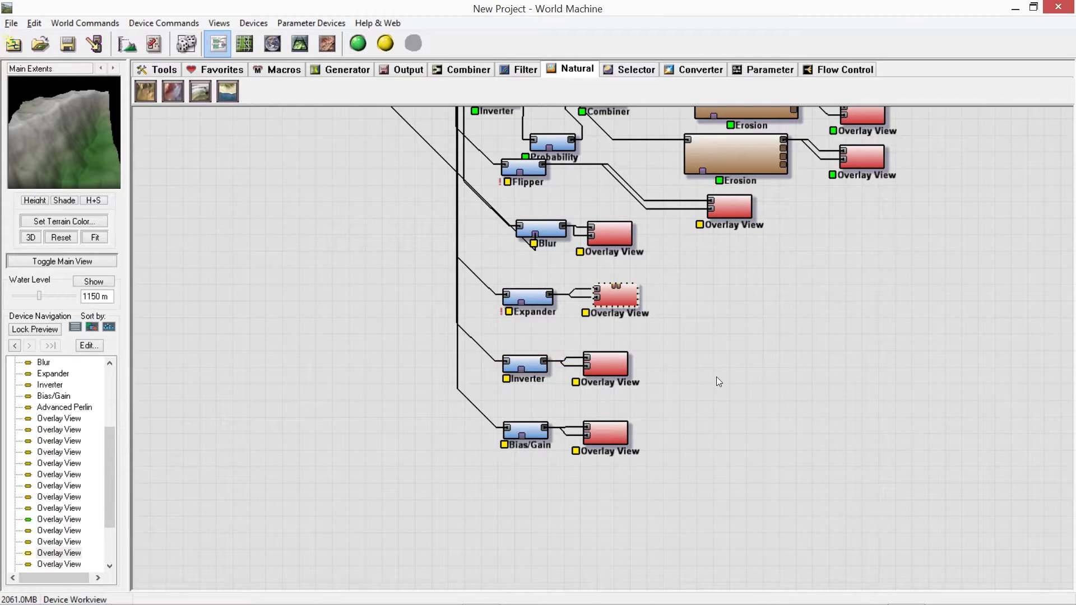
Step: Preview the lower Inverter device's output and compare it with the upper Advanced Perlin's original terrain
right_drag(716, 376, 767, 416)
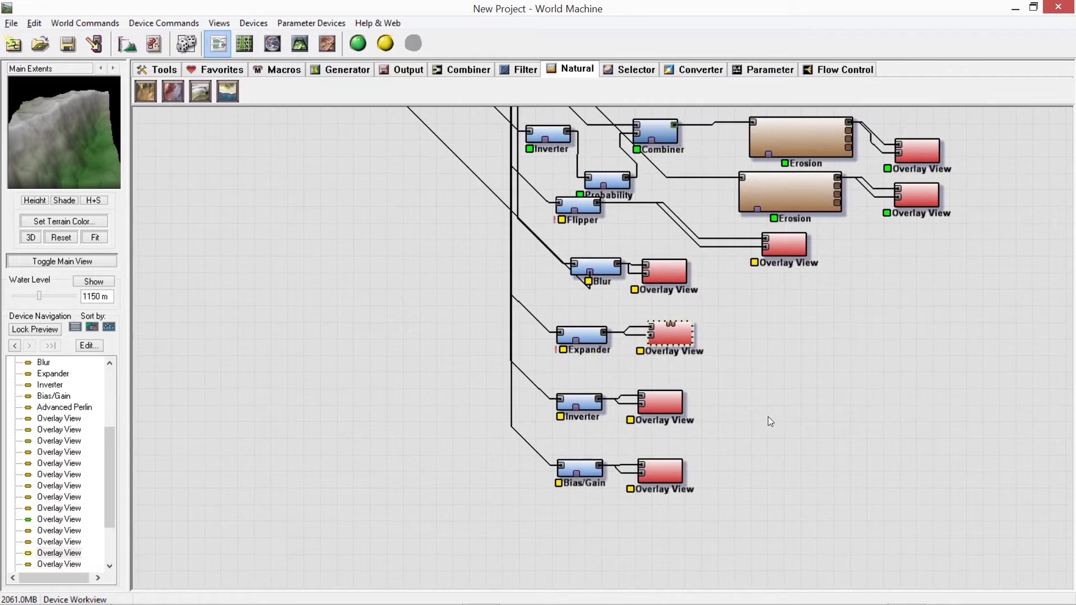
click(586, 404)
right_drag(336, 193, 405, 416)
right_drag(239, 128, 365, 327)
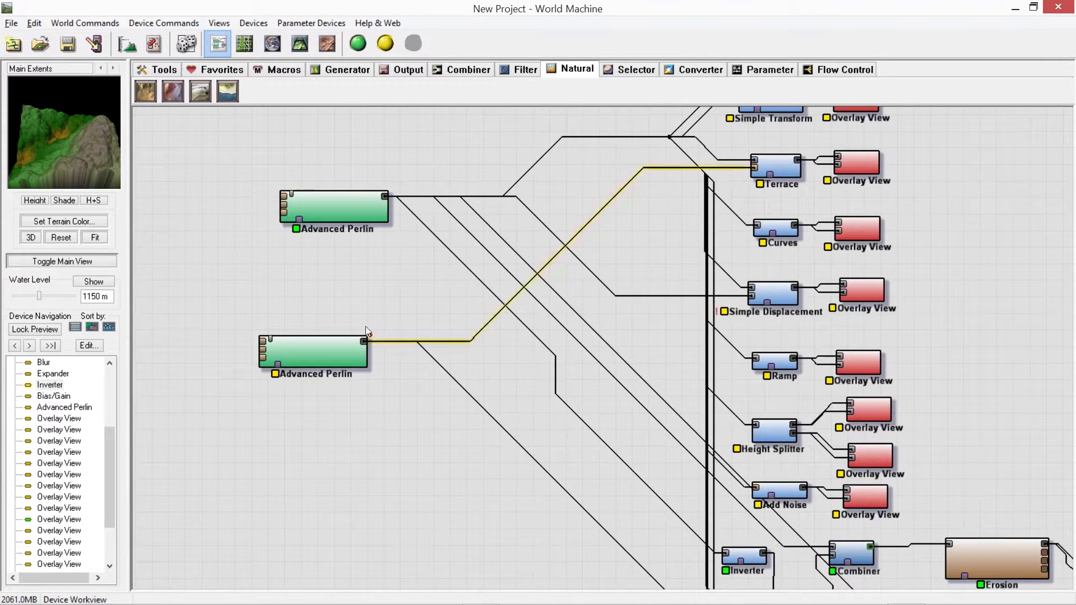
click(348, 220)
right_drag(441, 453, 322, 119)
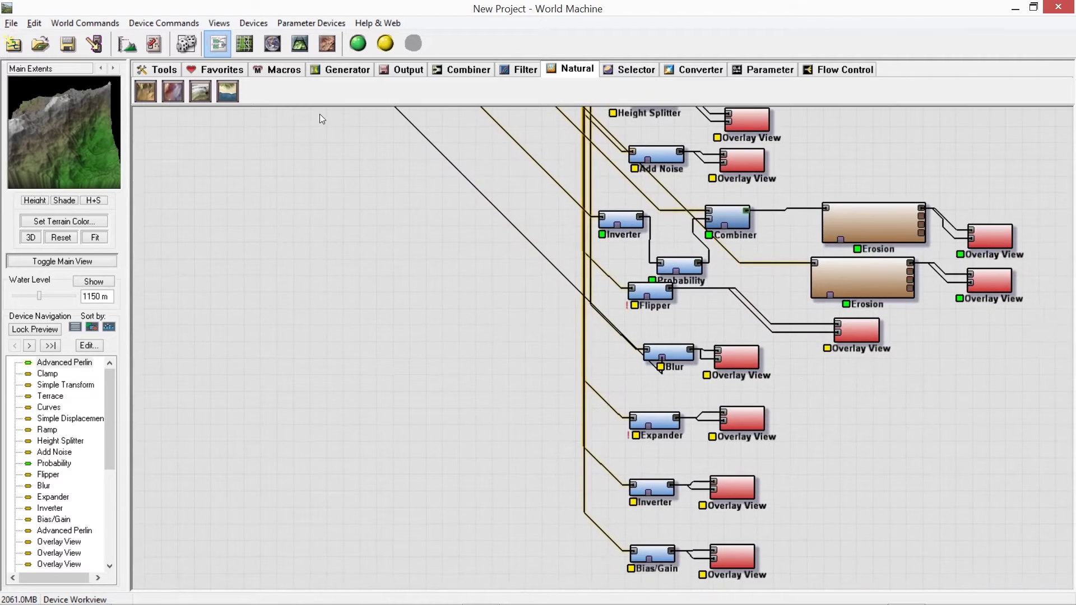
Step: Inspect the lower Inverter's Overlay View output in 3D and build it to examine the inverted terrain in detail
click(652, 488)
right_drag(809, 501, 646, 425)
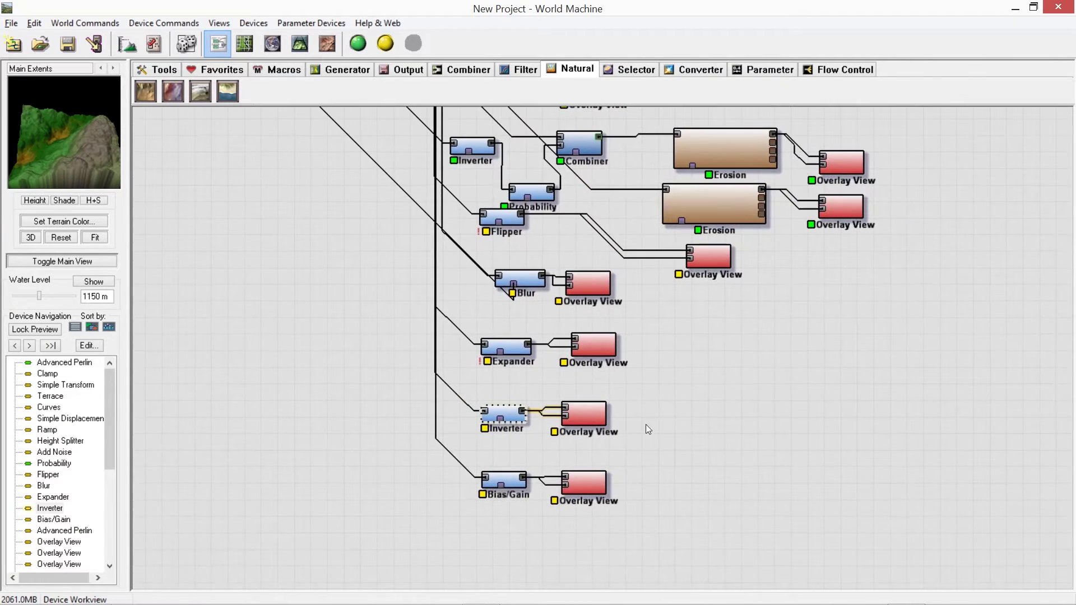
click(579, 415)
click(307, 50)
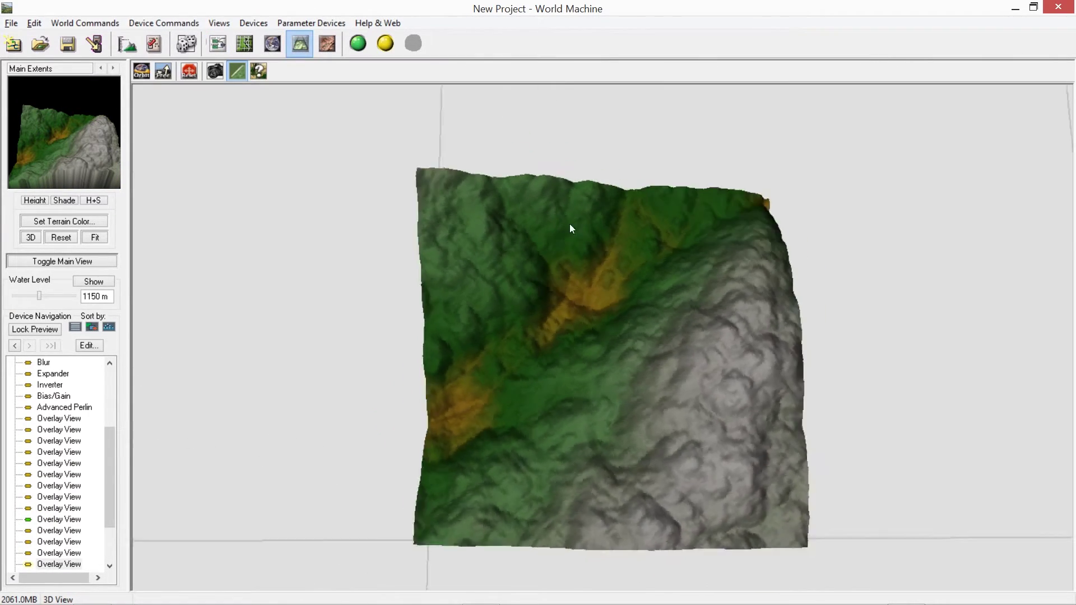
drag(588, 391, 626, 329)
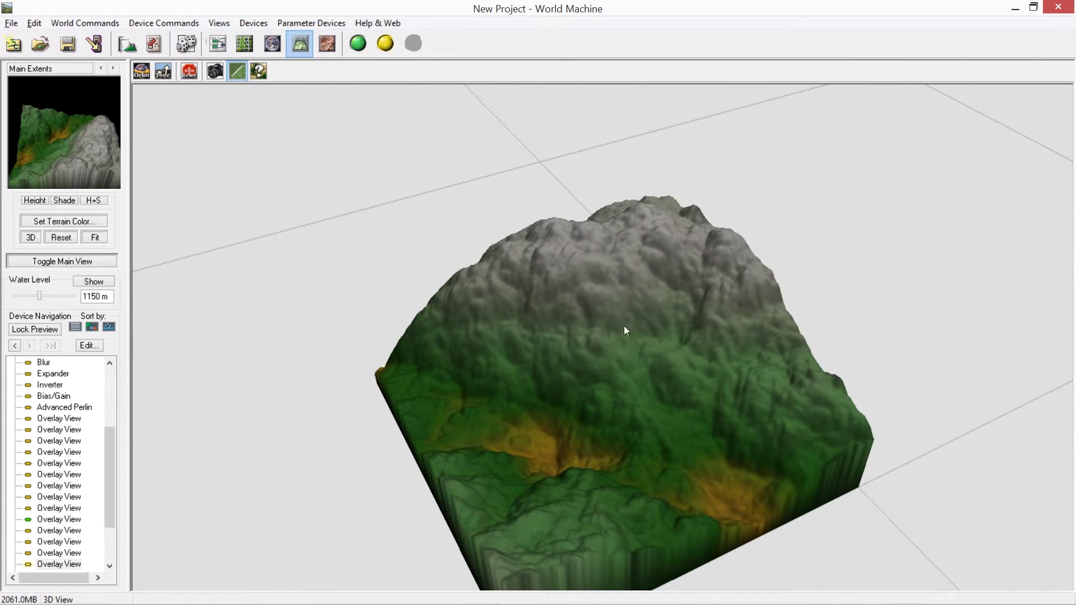
drag(853, 314, 604, 216)
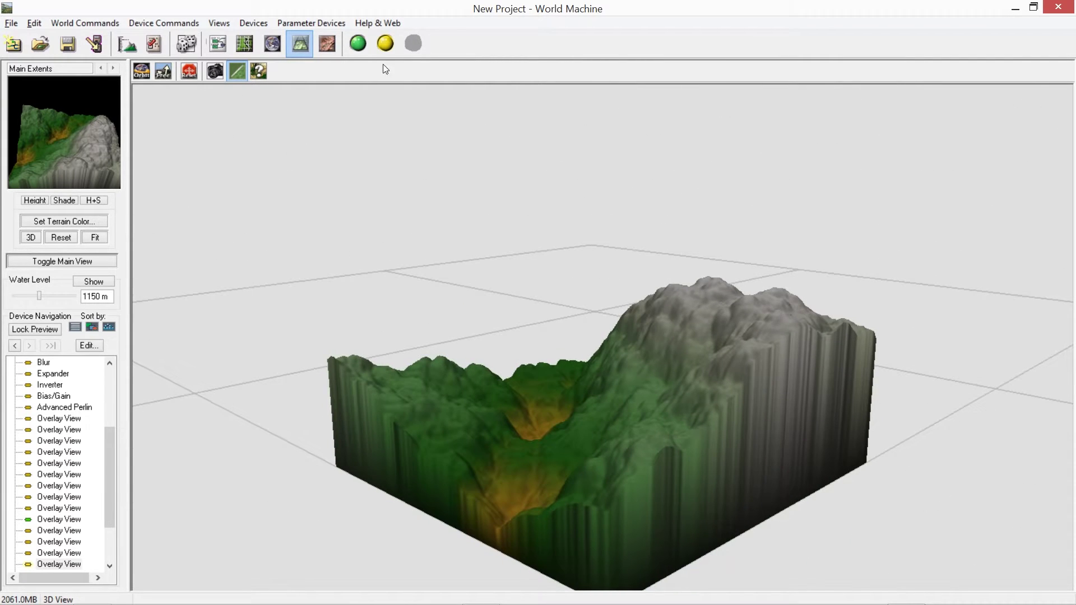
click(387, 48)
drag(703, 397, 505, 308)
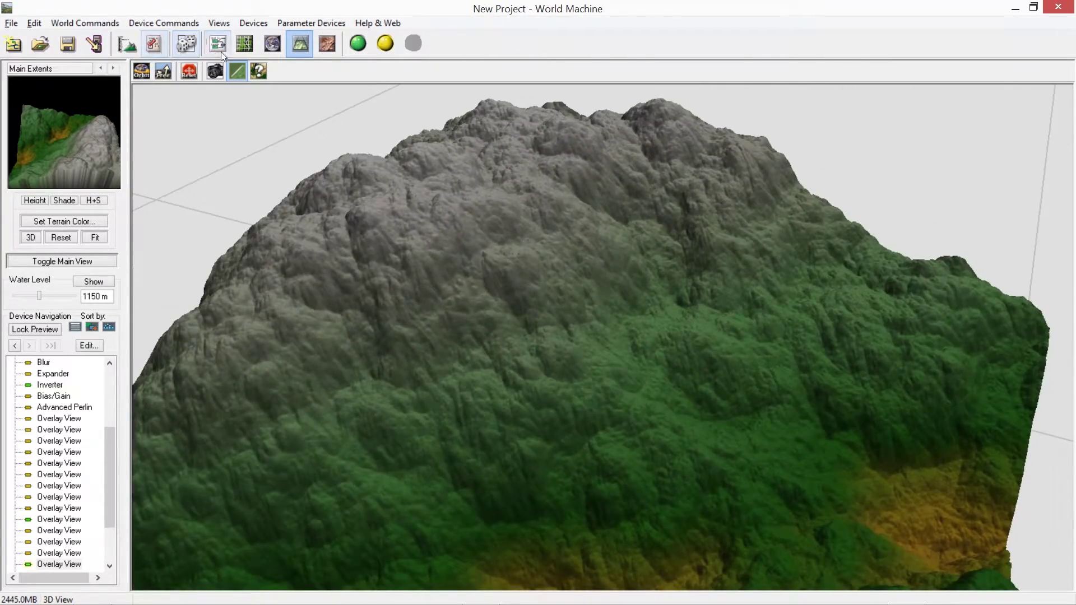
Step: Rearrange the upper Inverter and Probability devices below the Combiner and preview the lower Erosion device's output
click(221, 51)
drag(886, 417, 911, 520)
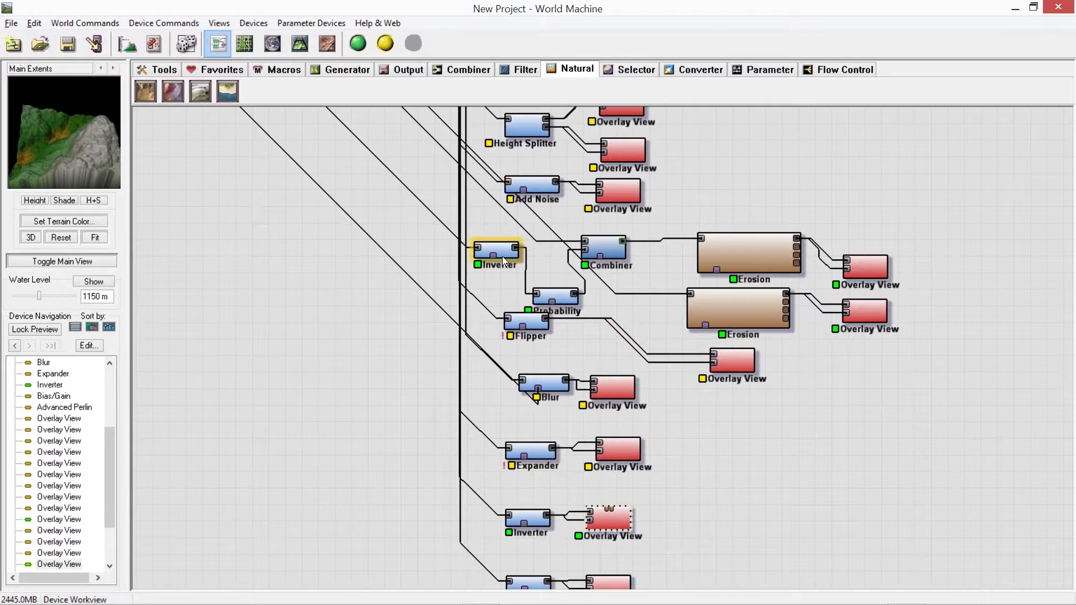
drag(500, 253, 504, 277)
mouse_move(562, 297)
mouse_down()
mouse_move(590, 302)
mouse_move(571, 279)
mouse_up()
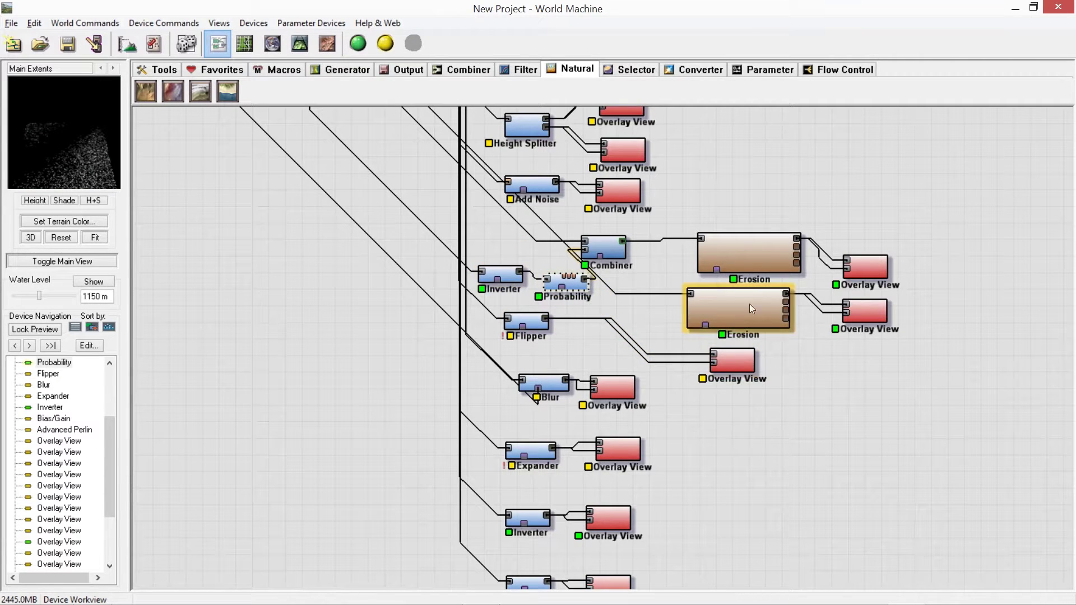
click(722, 307)
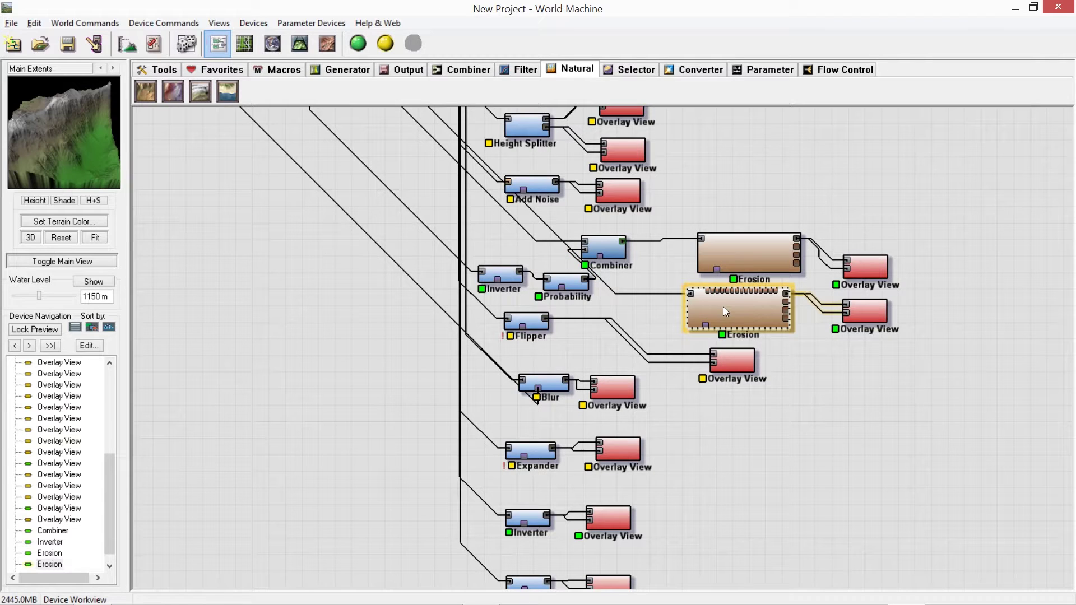
Step: Set the Bias/Gain device's Bias to 0.74975 and Gain to 0.00050, and apply the settings
middle_drag(731, 437, 767, 277)
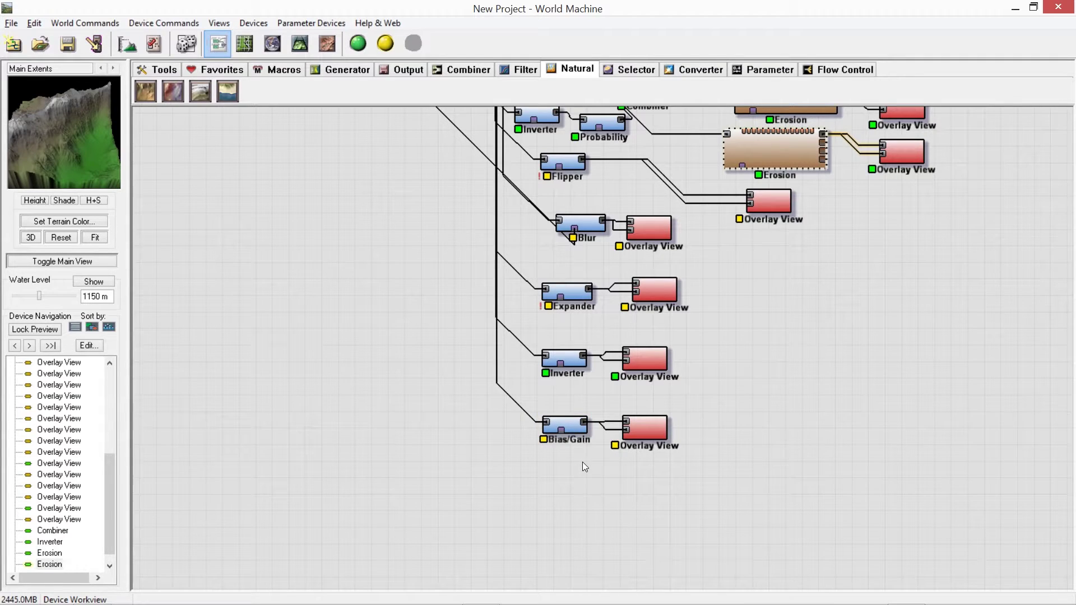
double_click(578, 428)
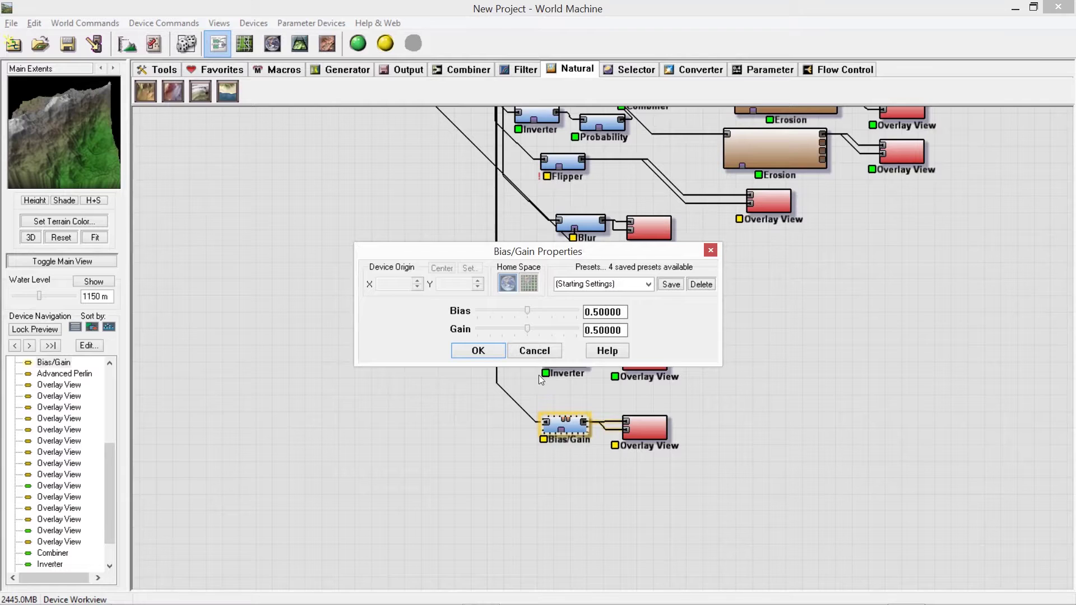
mouse_move(527, 310)
mouse_down()
mouse_move(560, 302)
mouse_move(467, 305)
mouse_move(538, 311)
mouse_move(532, 332)
mouse_move(448, 334)
mouse_move(609, 347)
mouse_move(452, 339)
mouse_move(529, 334)
mouse_move(534, 313)
mouse_move(493, 315)
mouse_move(608, 343)
mouse_move(486, 328)
mouse_move(515, 312)
mouse_move(556, 319)
mouse_move(524, 305)
mouse_move(511, 311)
mouse_move(584, 334)
mouse_move(465, 330)
mouse_up()
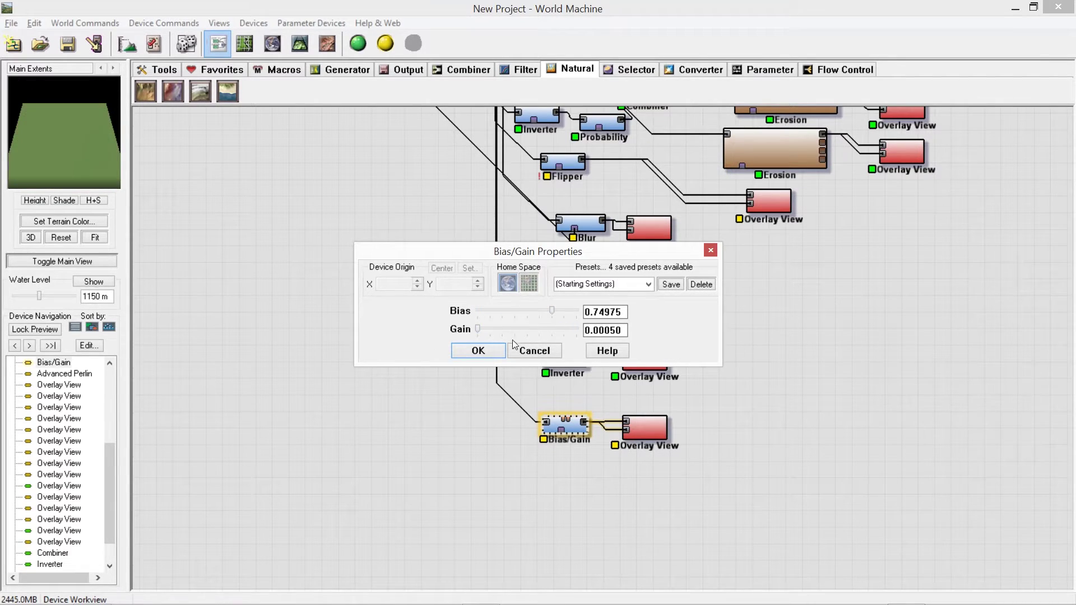
click(478, 351)
Step: Show the Filter devices, shift the Blur and the devices beneath it downward, and place the Flipper lower in the freed space
scroll(766, 552, down, 5)
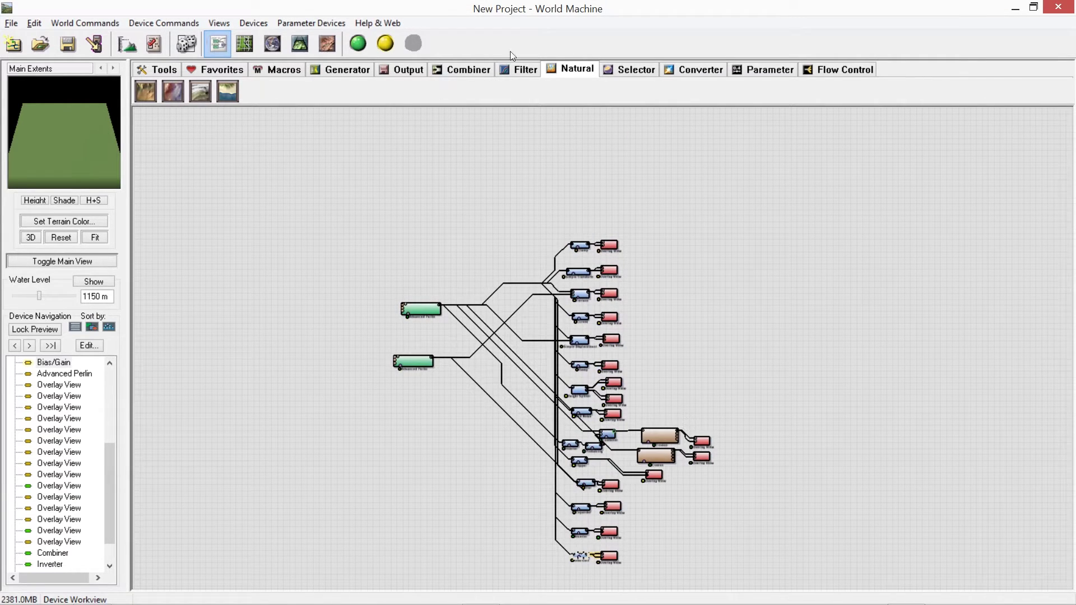
click(527, 72)
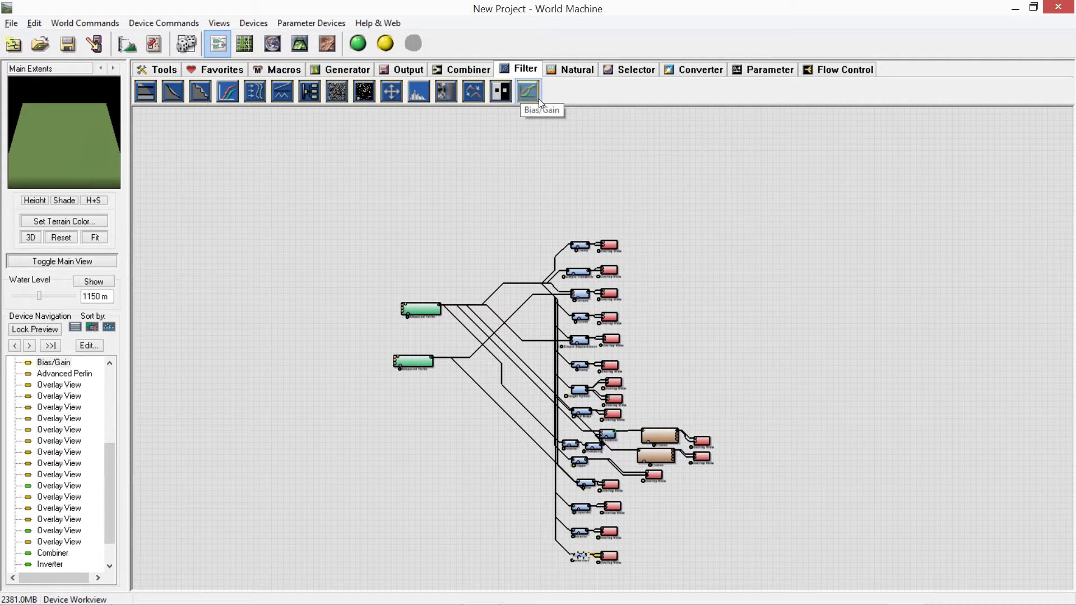
scroll(667, 336, up, 2)
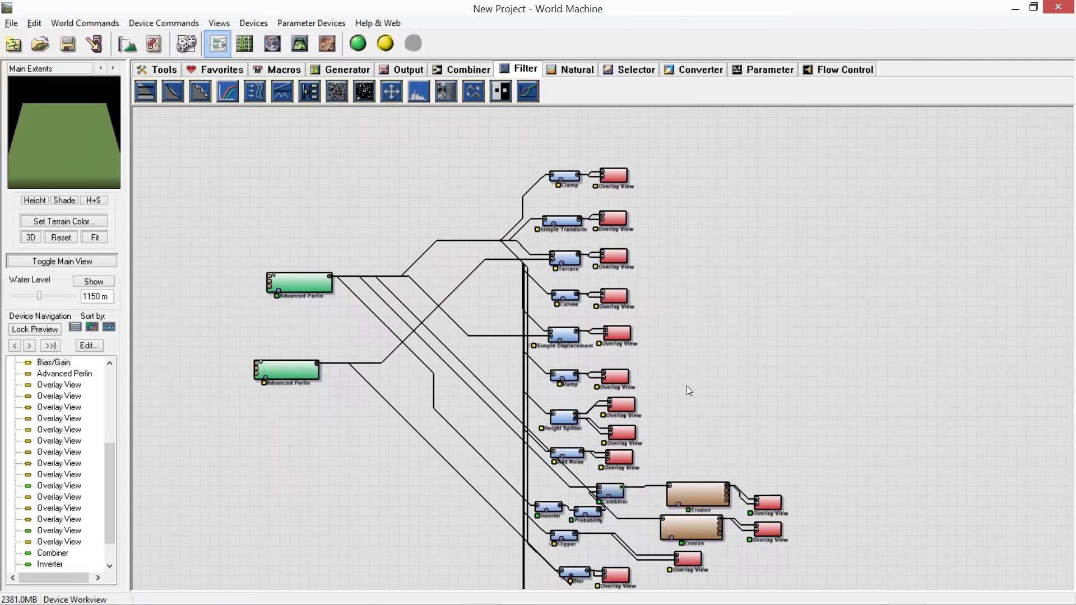
middle_drag(688, 381, 718, 171)
scroll(702, 257, up, 2)
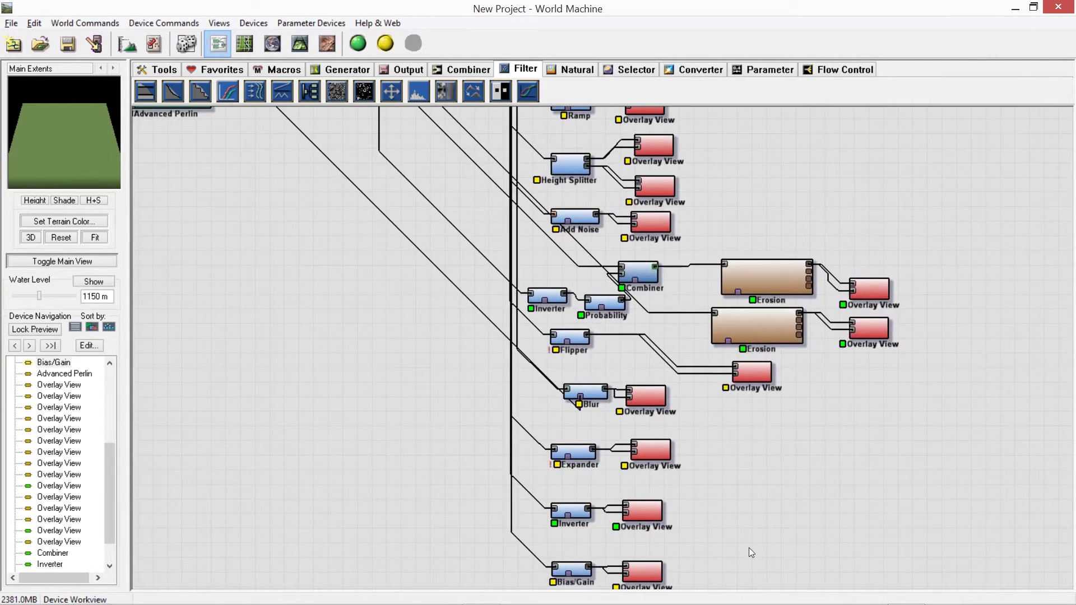
middle_drag(749, 549, 731, 381)
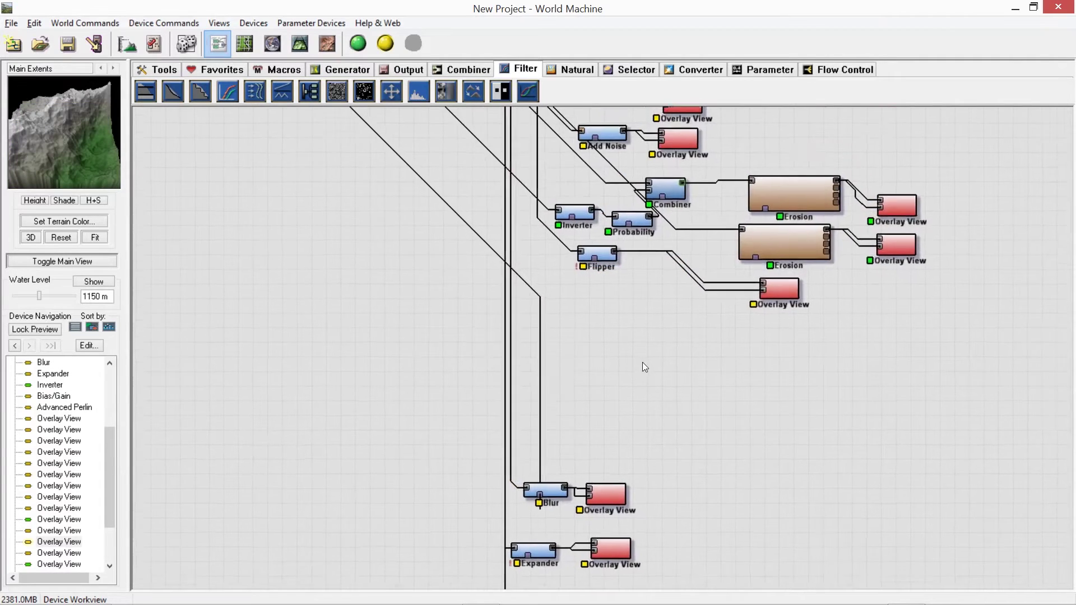
scroll(621, 360, up, 1)
middle_drag(607, 259, 609, 310)
drag(602, 290, 577, 364)
Step: Compare the Flipper's Flip Horizontally and Flip Vertically options on the terrain preview and close its settings
double_click(583, 363)
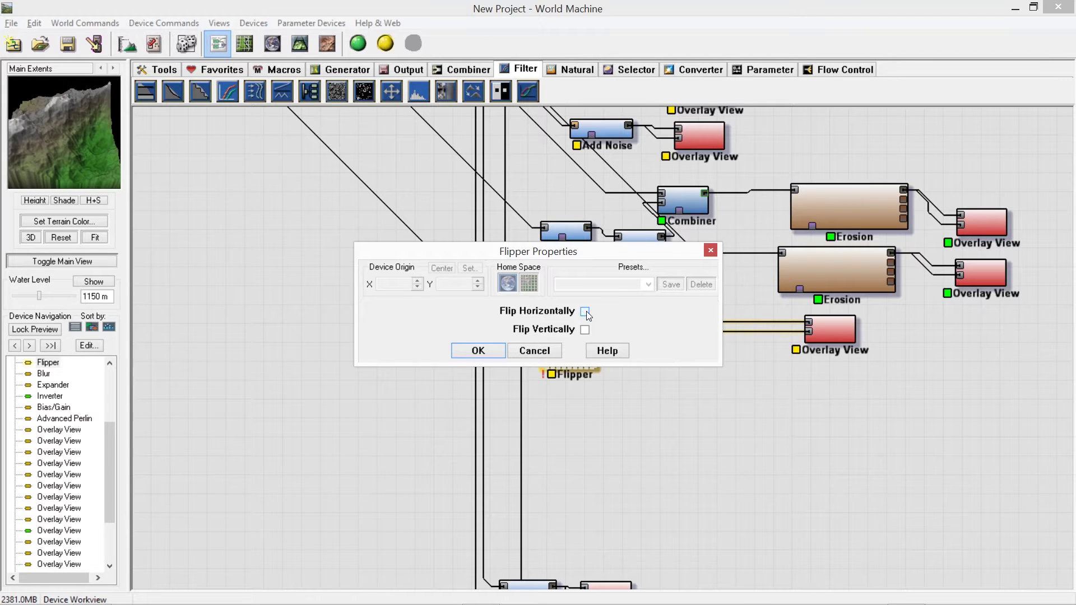
click(585, 312)
click(584, 330)
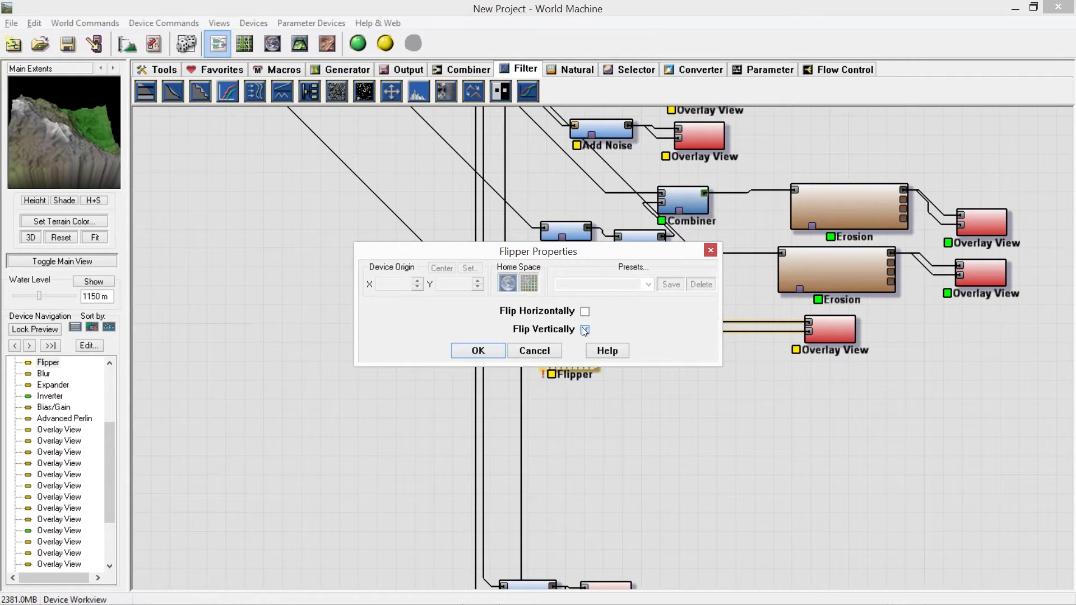
click(585, 311)
click(581, 330)
click(480, 346)
Step: Add an Equalizer device between the Flipper and the Blur and connect its input to the existing terrain wiring
middle_drag(678, 399, 716, 322)
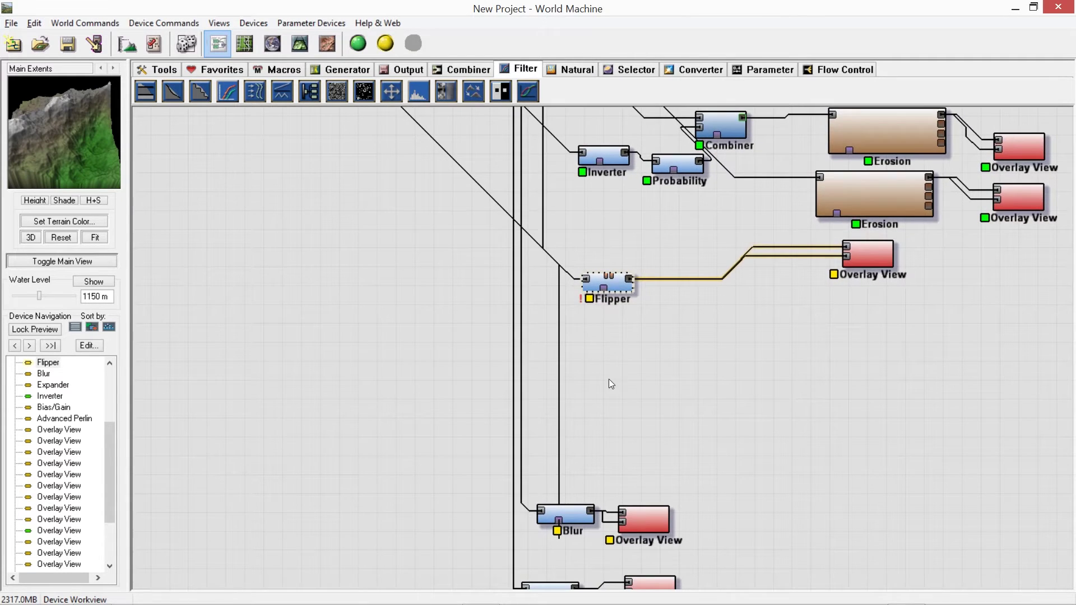
middle_drag(609, 380, 600, 224)
click(420, 93)
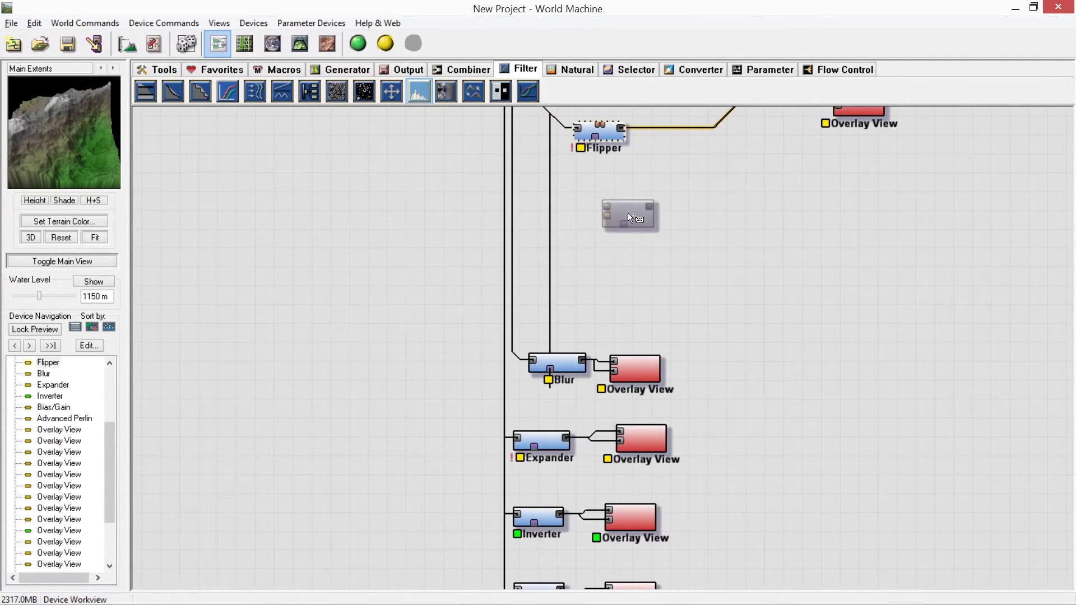
click(628, 213)
drag(605, 206, 514, 217)
Step: Compare the Equalizer's effect at full and zero Equalization, and apply it with the value 0
middle_drag(647, 247, 662, 369)
double_click(655, 355)
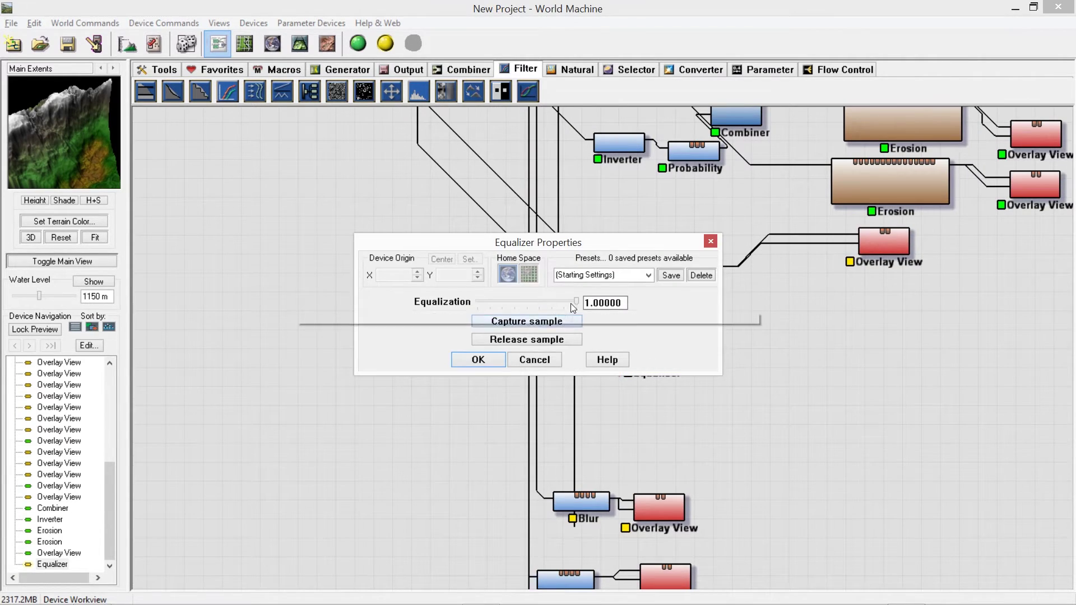
drag(575, 302, 675, 323)
drag(598, 317, 455, 302)
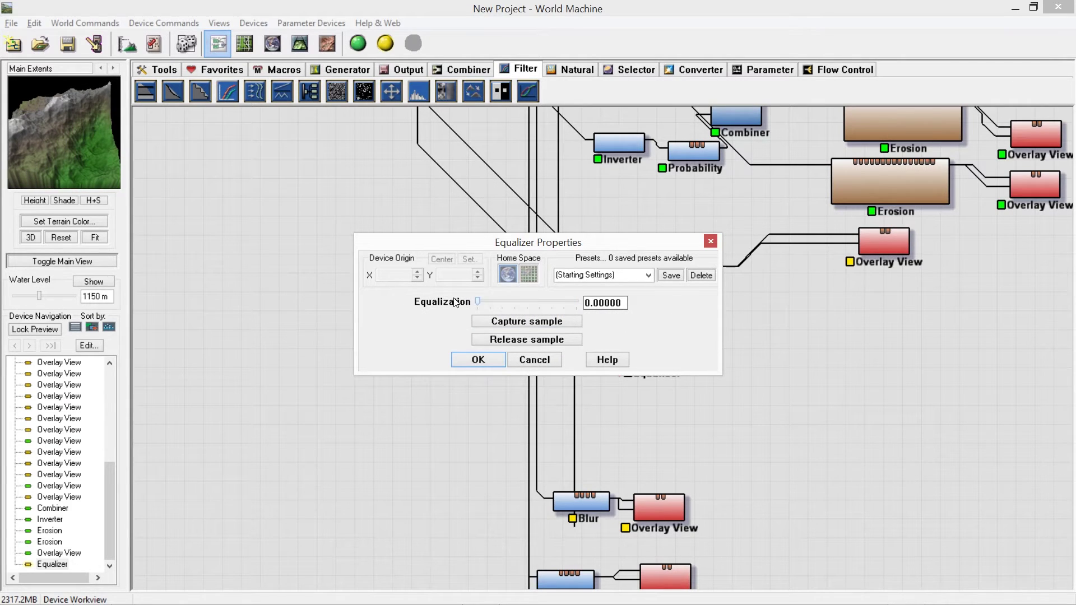
click(477, 359)
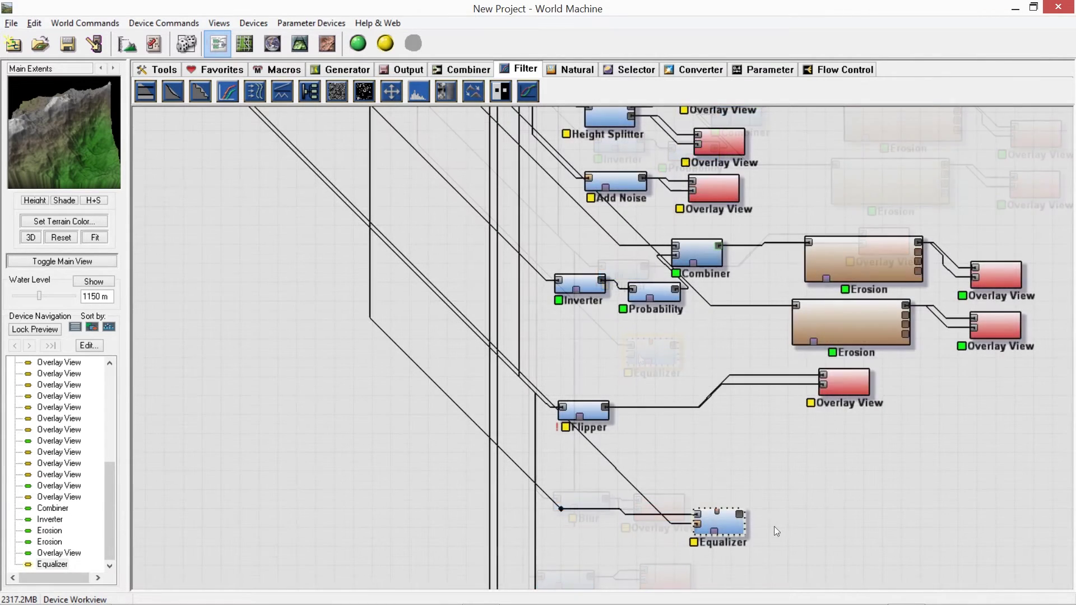
Step: Set the Equalizer's Equalization to 1.0 with its histogram input connected, and apply the settings
middle_drag(775, 526, 762, 459)
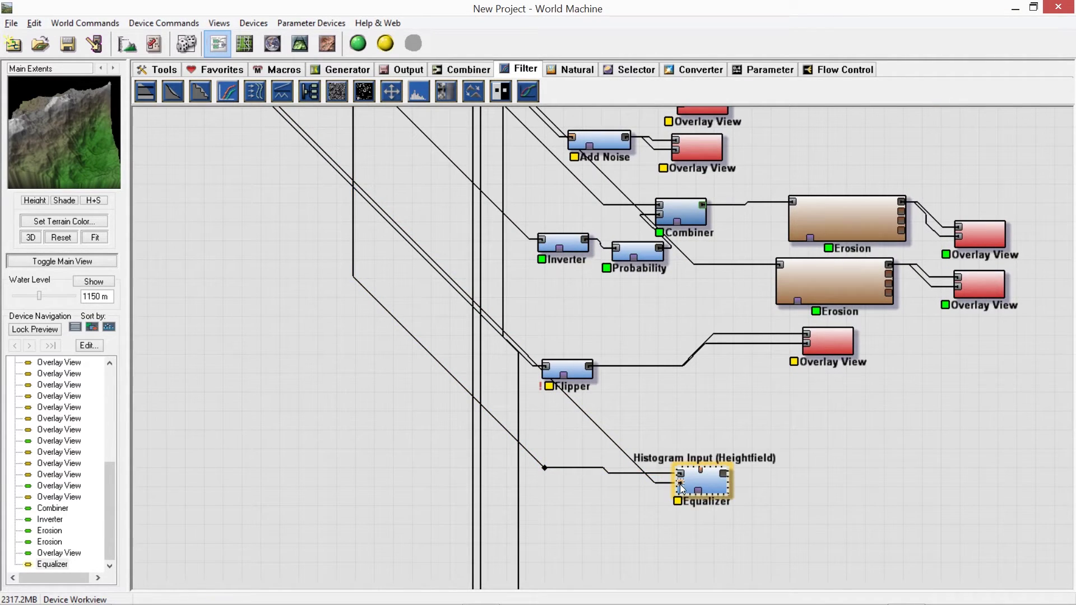
double_click(719, 485)
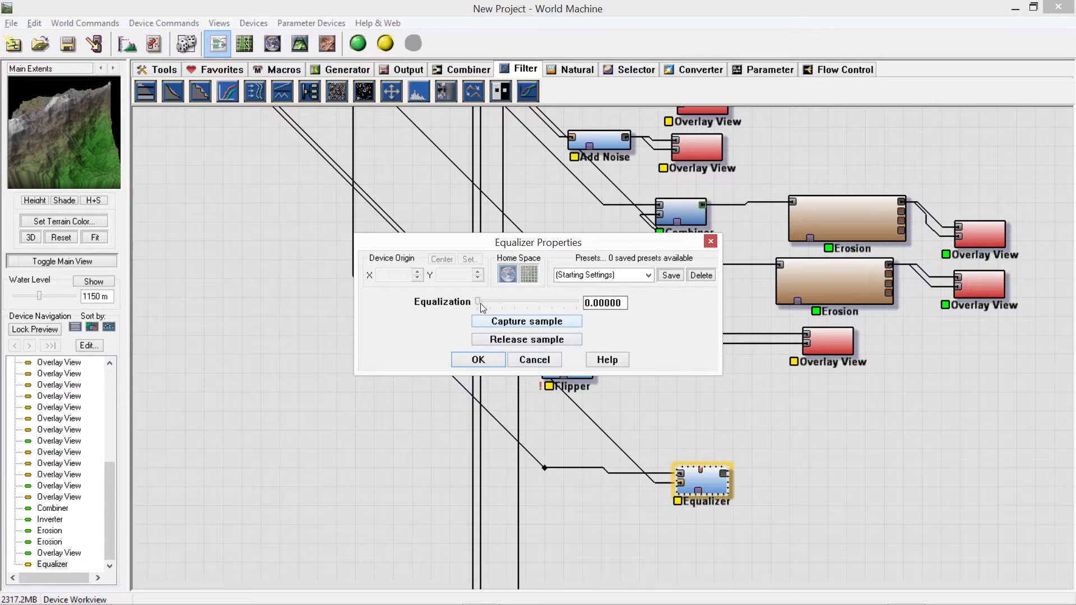
drag(478, 301, 576, 302)
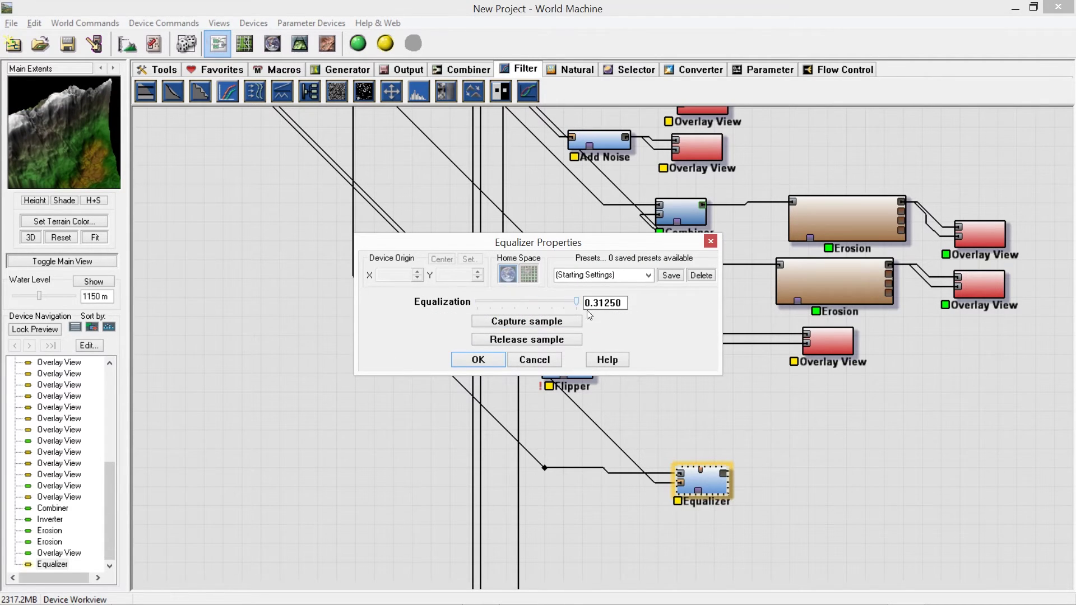
click(487, 357)
Step: Reroute the Equalizer's histogram input wire away from the Flipper so the two connections run separately
middle_drag(712, 459, 843, 548)
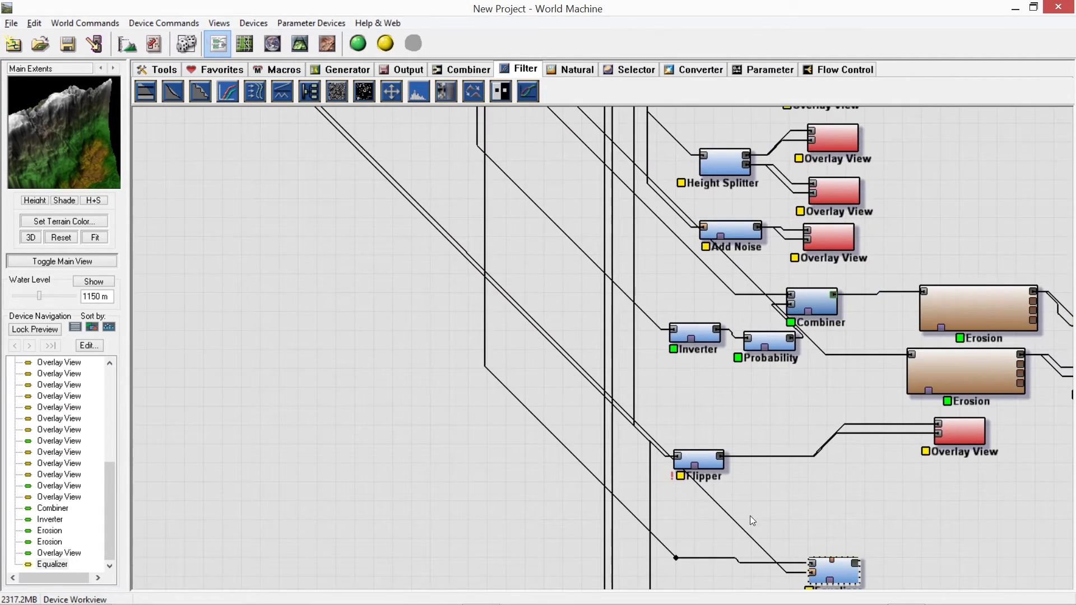
drag(728, 516, 435, 415)
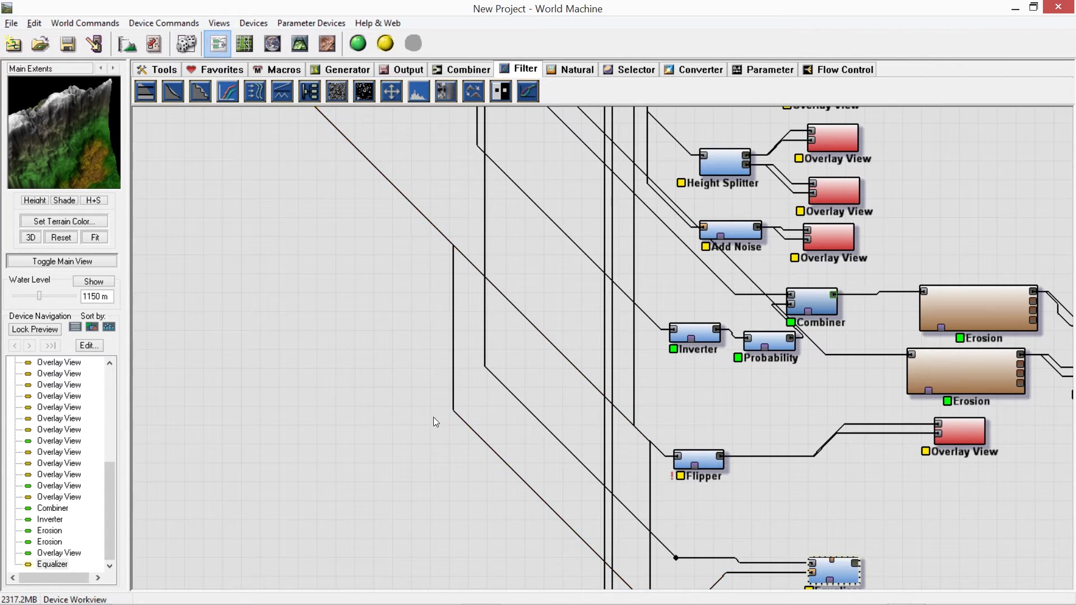
middle_drag(434, 415, 268, 254)
Step: Return the Equalizer's Equalization to 0 and apply the settings
double_click(651, 391)
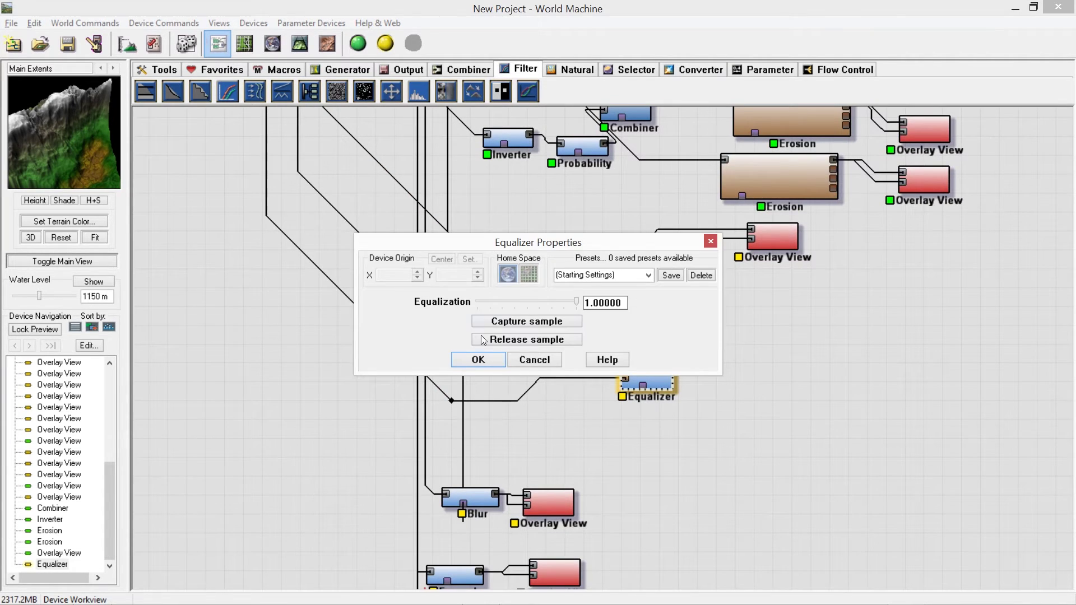
drag(576, 302, 470, 297)
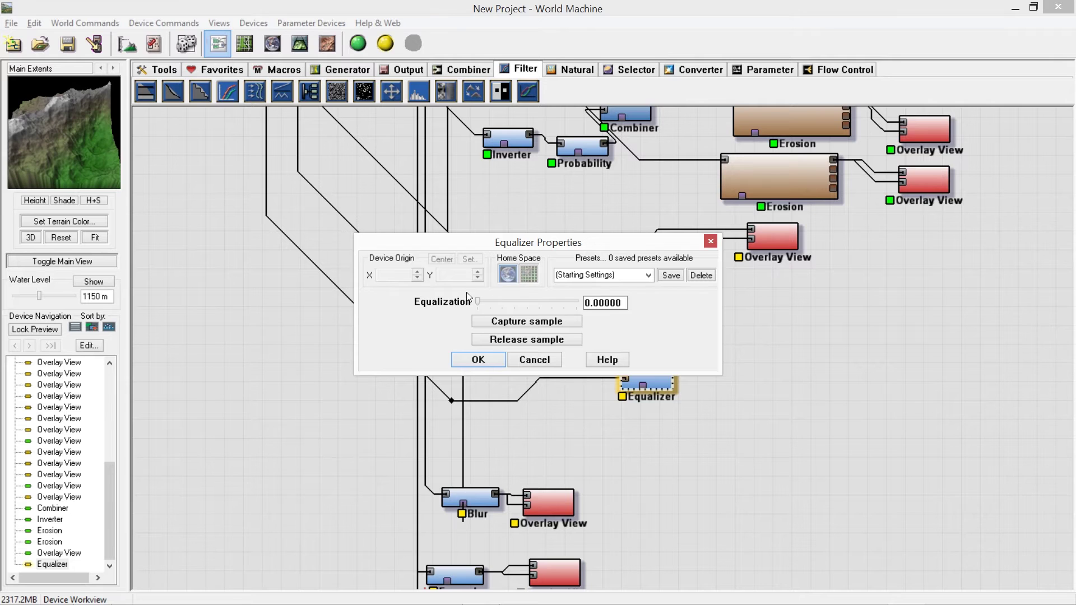
click(494, 360)
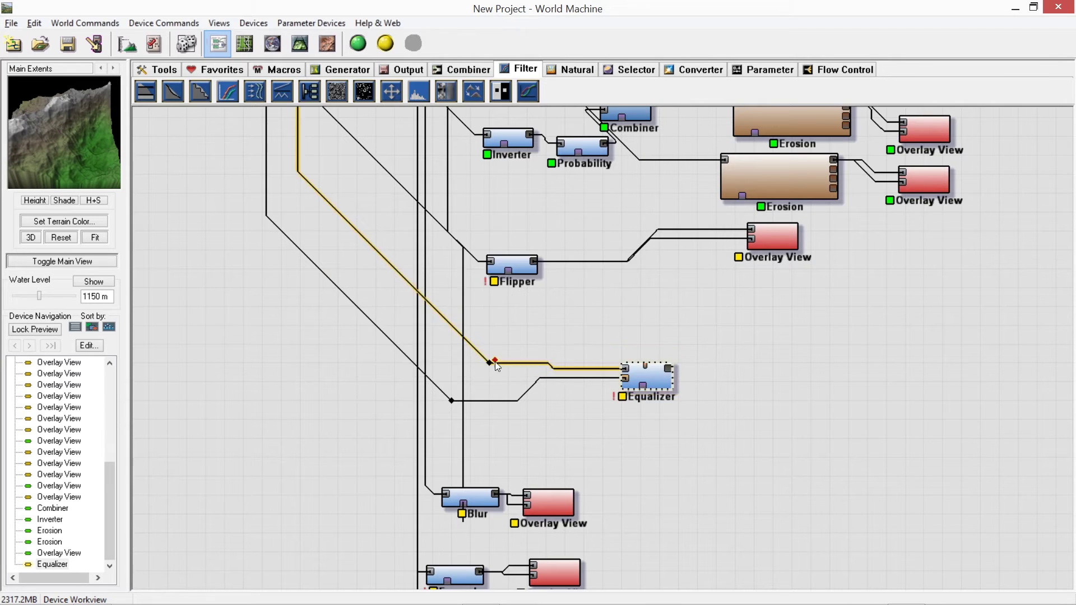
Step: Raise the Equalizer's Equalization to 0.98438 and apply the settings
scroll(616, 415, down, 1)
scroll(633, 376, down, 1)
scroll(636, 378, up, 2)
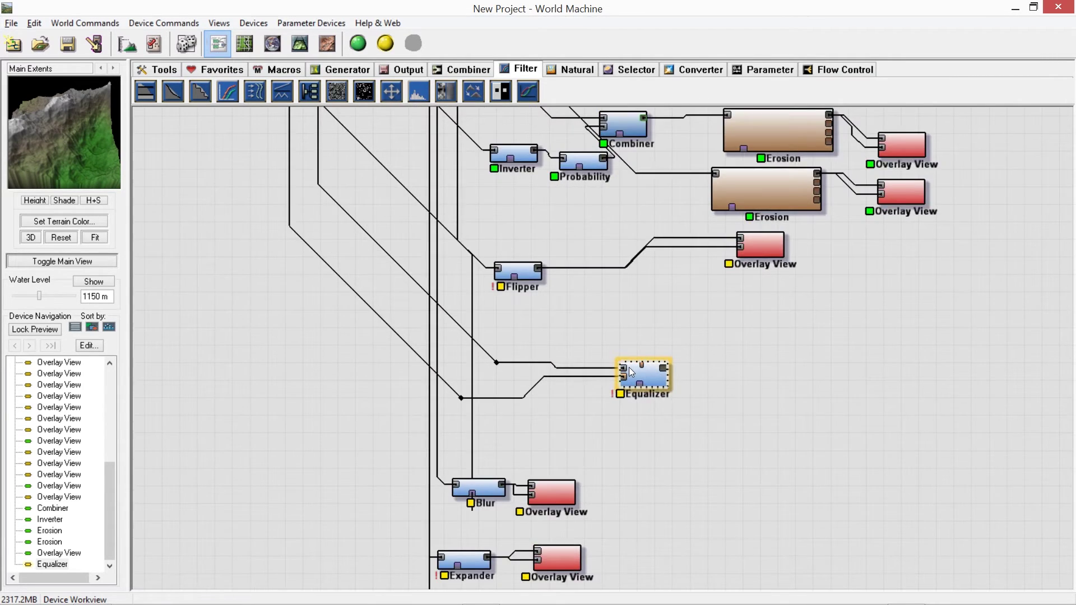
right_drag(715, 420, 581, 362)
double_click(538, 322)
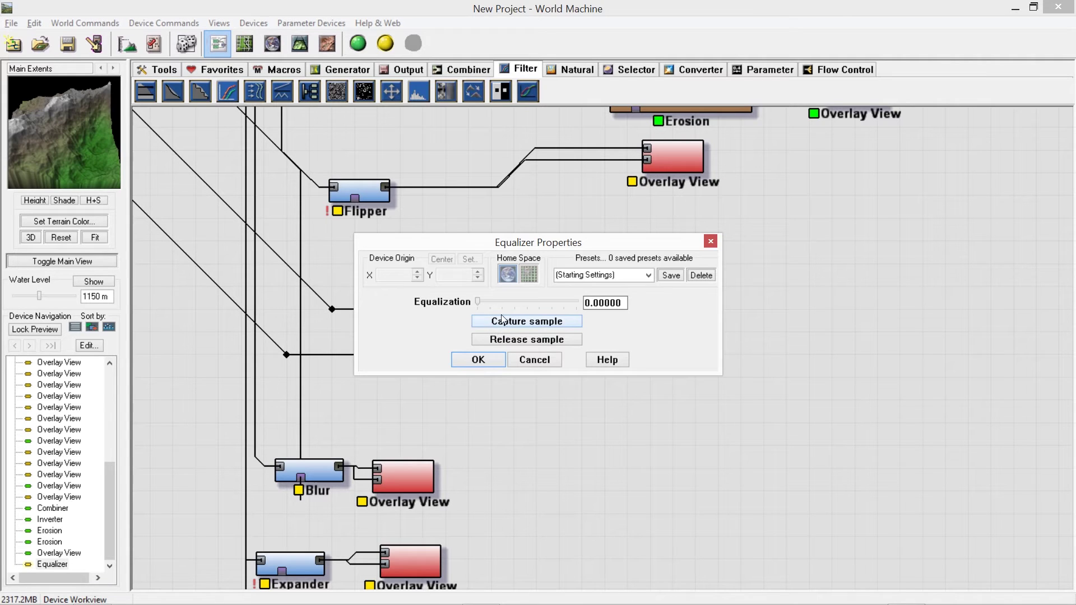
drag(478, 302, 578, 319)
drag(532, 301, 574, 301)
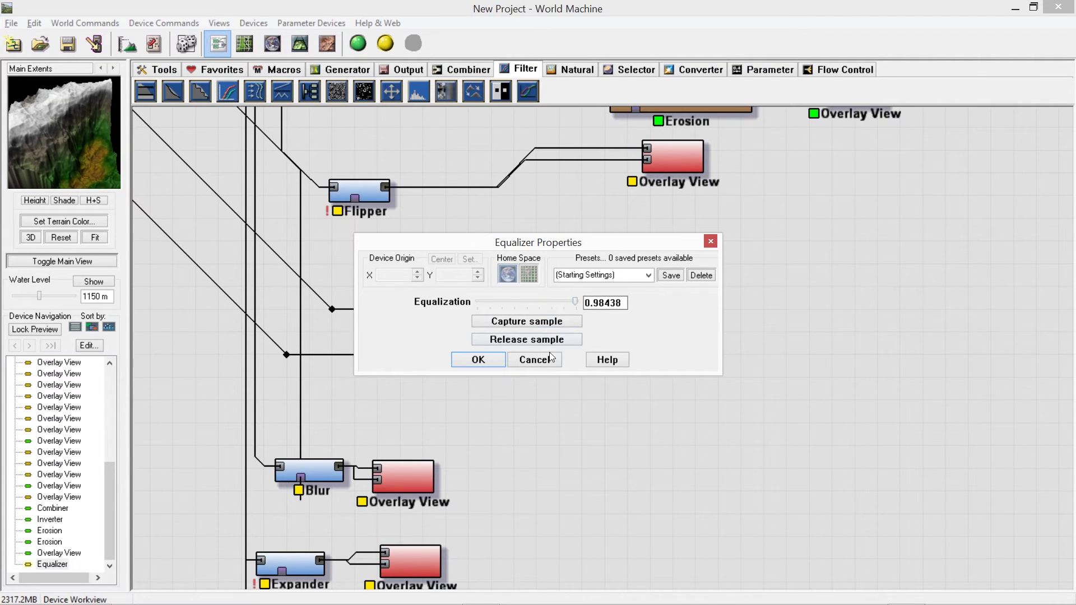
click(497, 359)
right_drag(497, 359, 777, 496)
scroll(702, 503, up, 4)
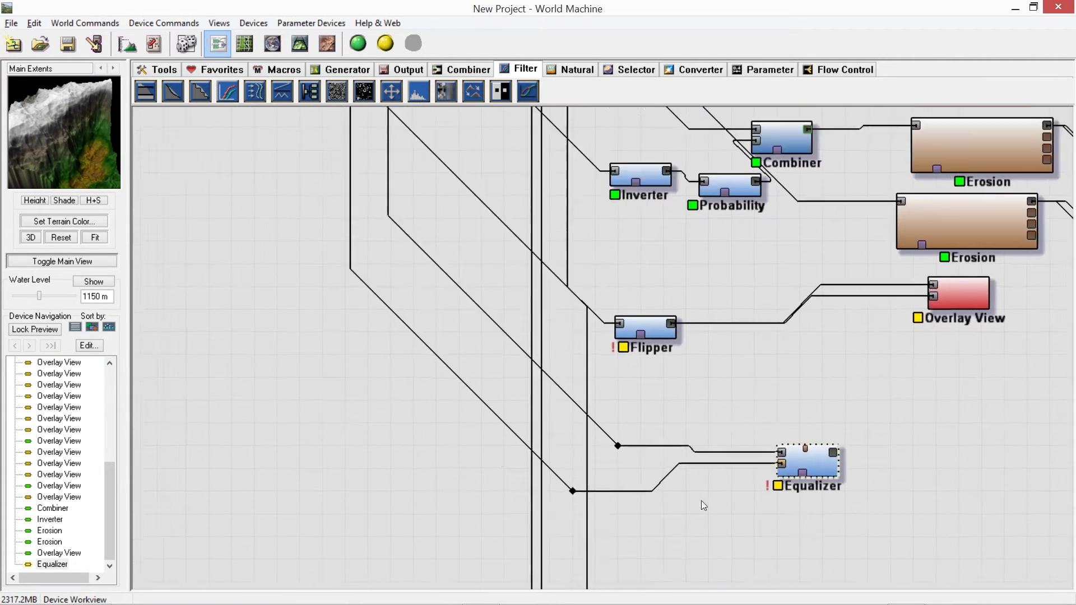
Step: Insert an Inverter on the wire feeding the Equalizer's histogram input
click(501, 92)
click(450, 382)
right_click(768, 415)
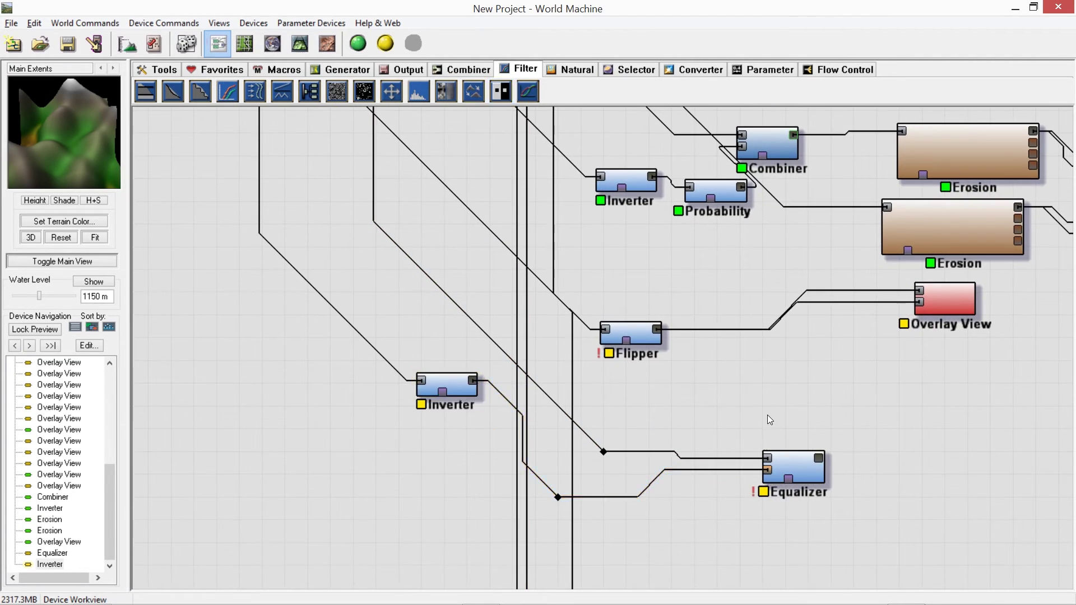
key(F8)
click(218, 43)
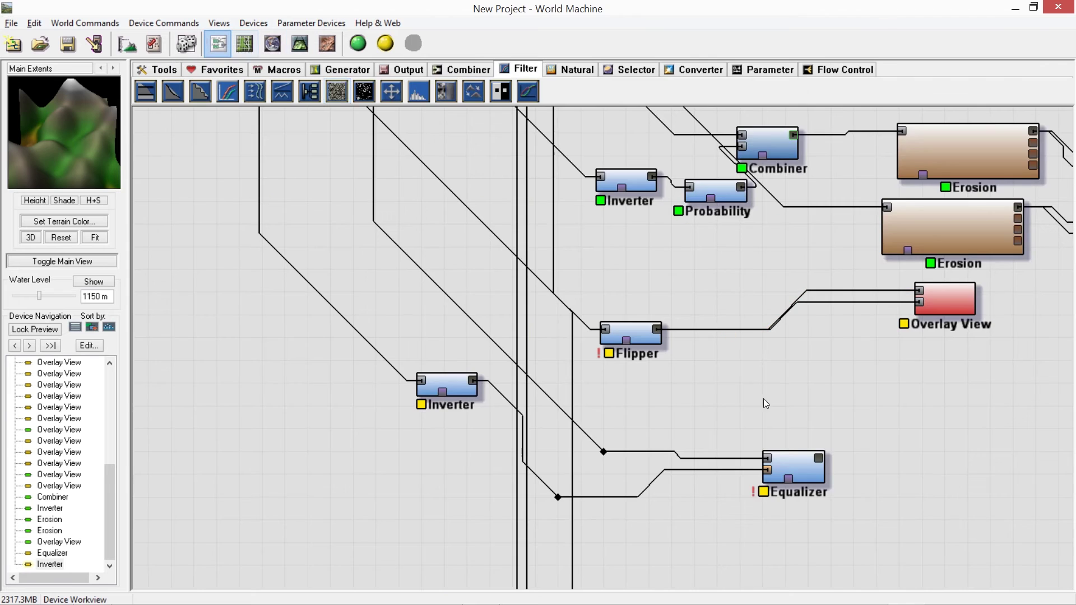
Step: Preview the Equalizer's terrain in the 3D view from above with the inverted histogram input, and return to the device network
click(805, 475)
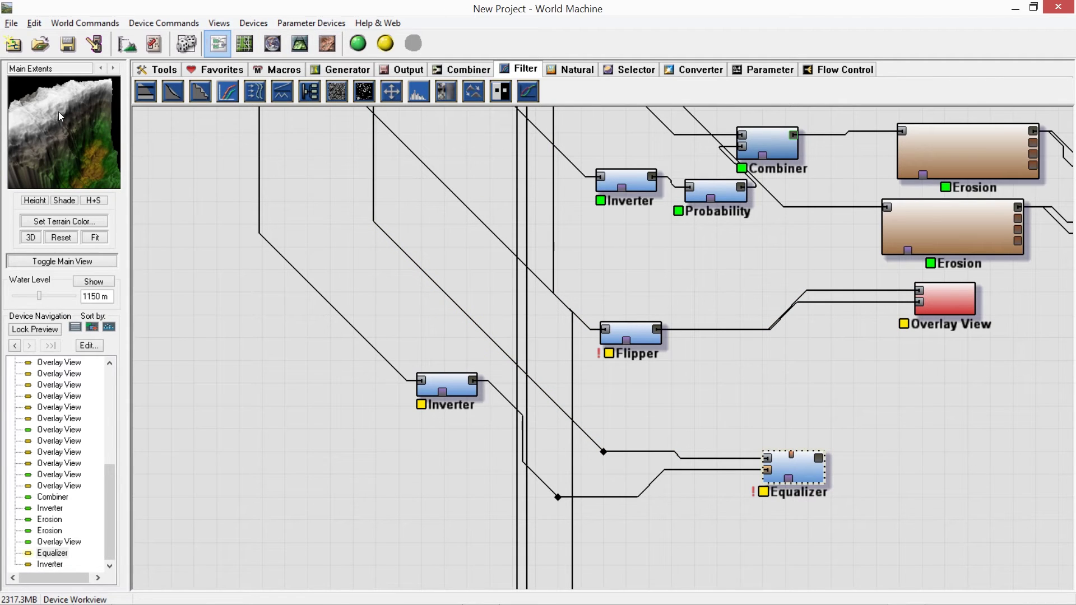
click(301, 47)
drag(538, 269, 220, 135)
scroll(791, 374, down, 3)
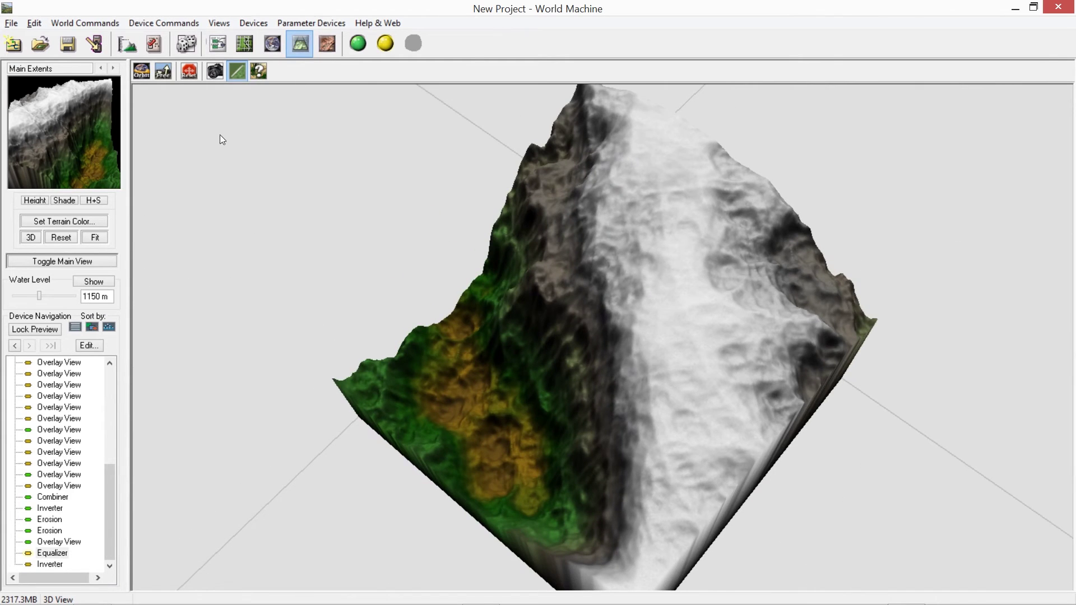
click(229, 43)
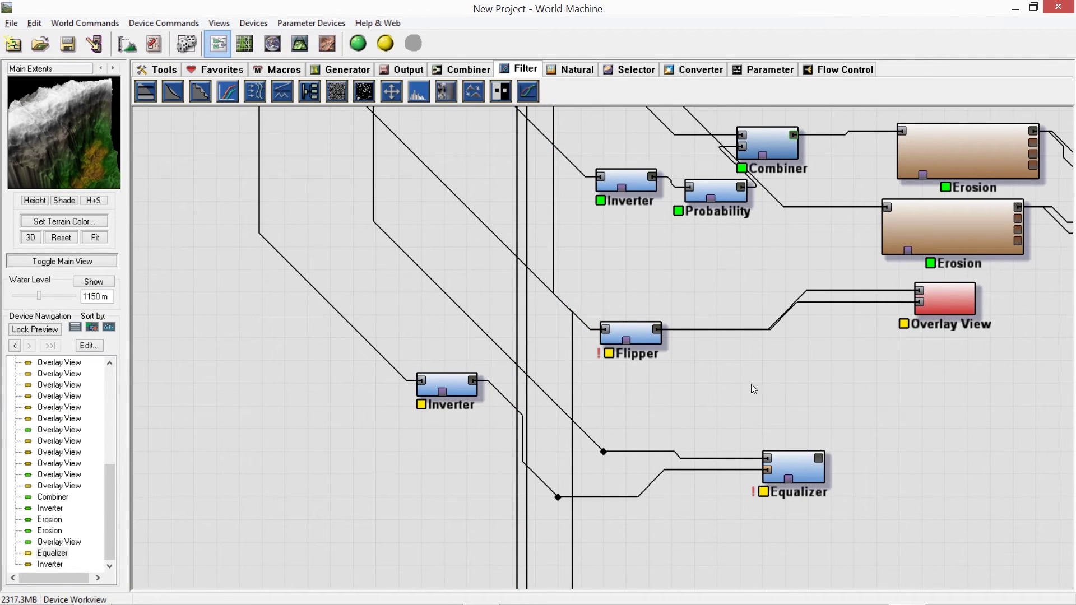
Step: Look over the whole device network, from the generators to the filter examples beginning with Clamp
scroll(751, 384, down, 5)
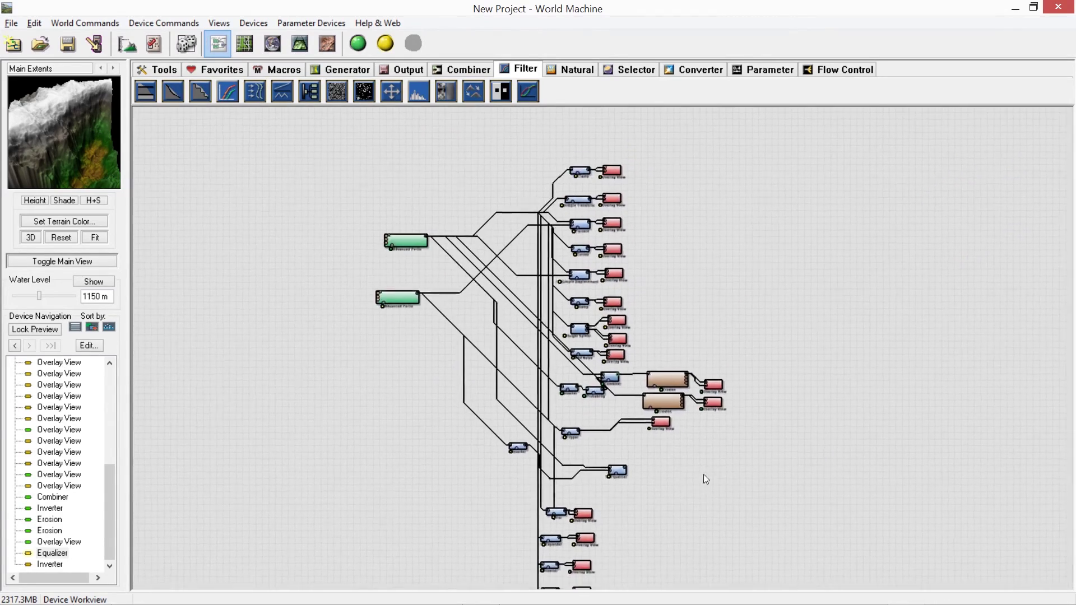
middle_drag(704, 474, 694, 415)
mouse_move(638, 475)
middle_down()
mouse_move(698, 317)
mouse_move(627, 456)
mouse_move(658, 204)
mouse_move(622, 391)
mouse_move(592, 408)
mouse_move(620, 200)
mouse_move(620, 465)
middle_up()
scroll(611, 225, up, 3)
scroll(610, 336, up, 8)
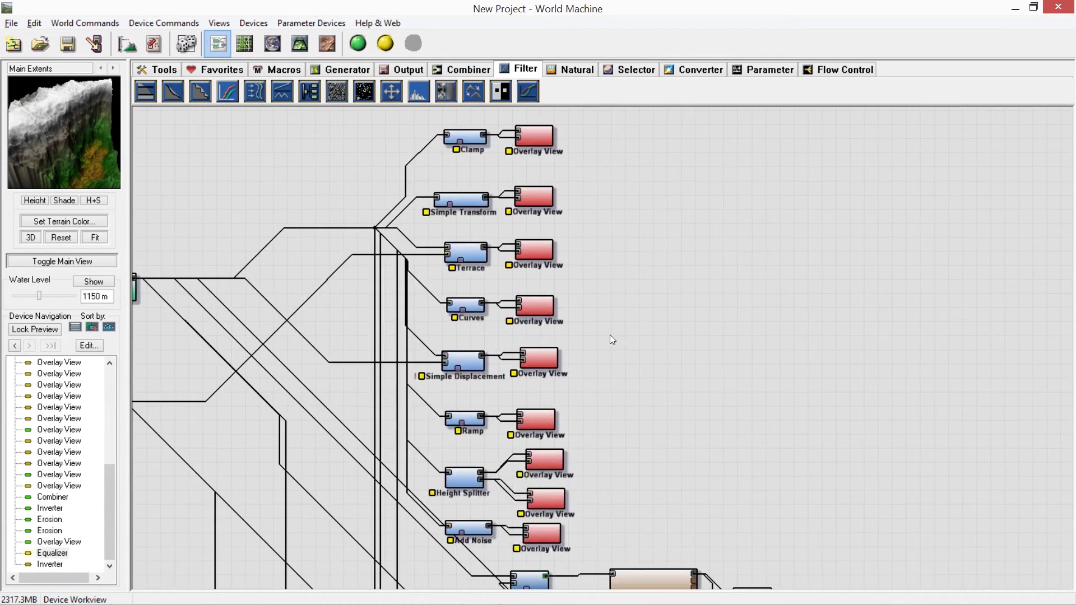
middle_drag(615, 360, 720, 512)
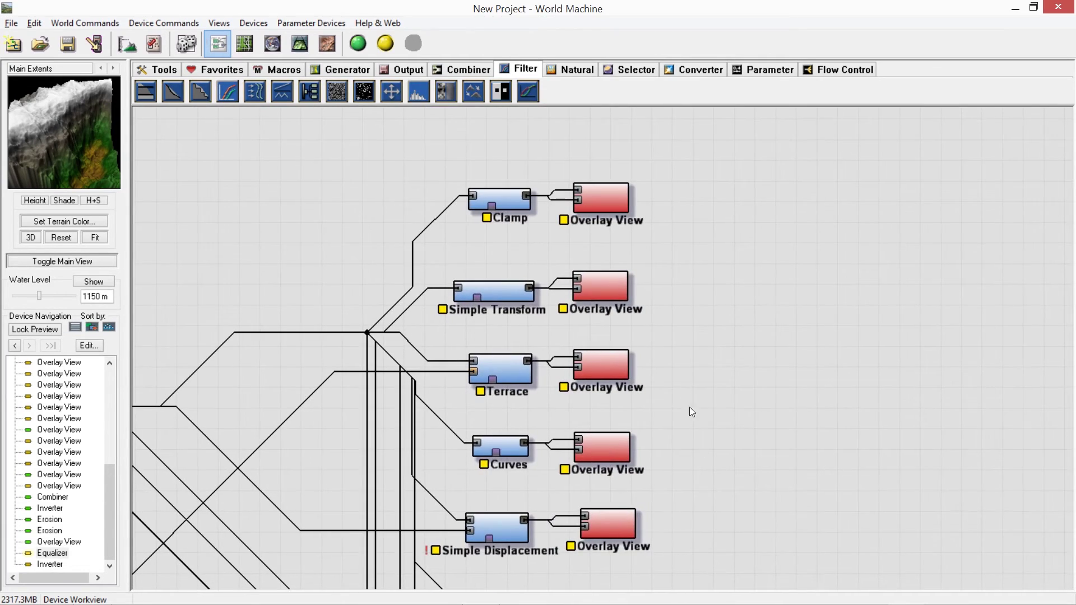
Step: Show the Natural device category and review the network's filter chains from Clamp through Erosion, Flipper and Equalizer
click(567, 72)
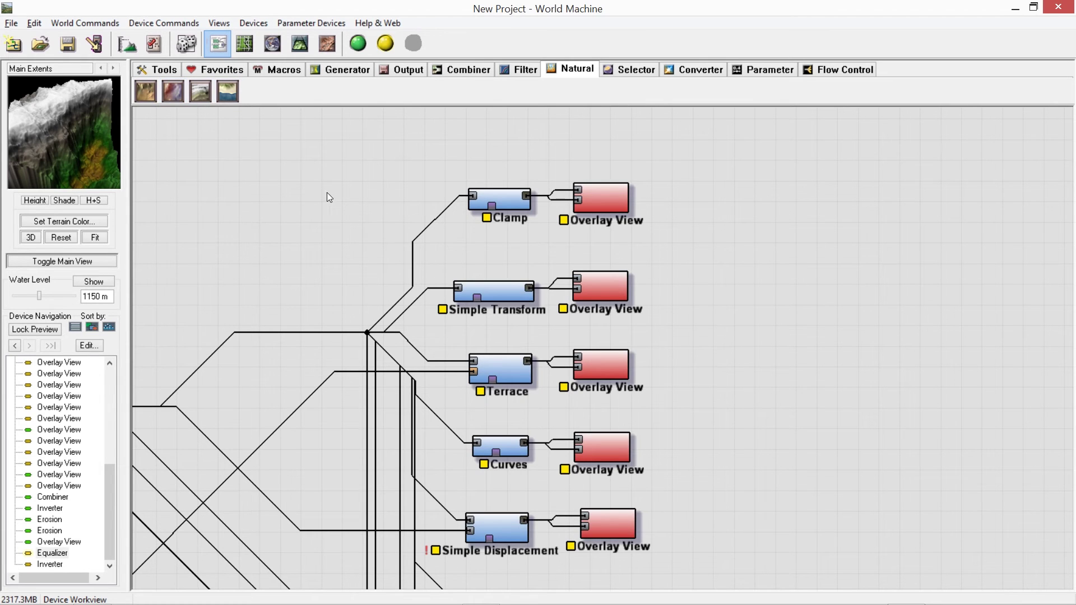
scroll(560, 308, down, 5)
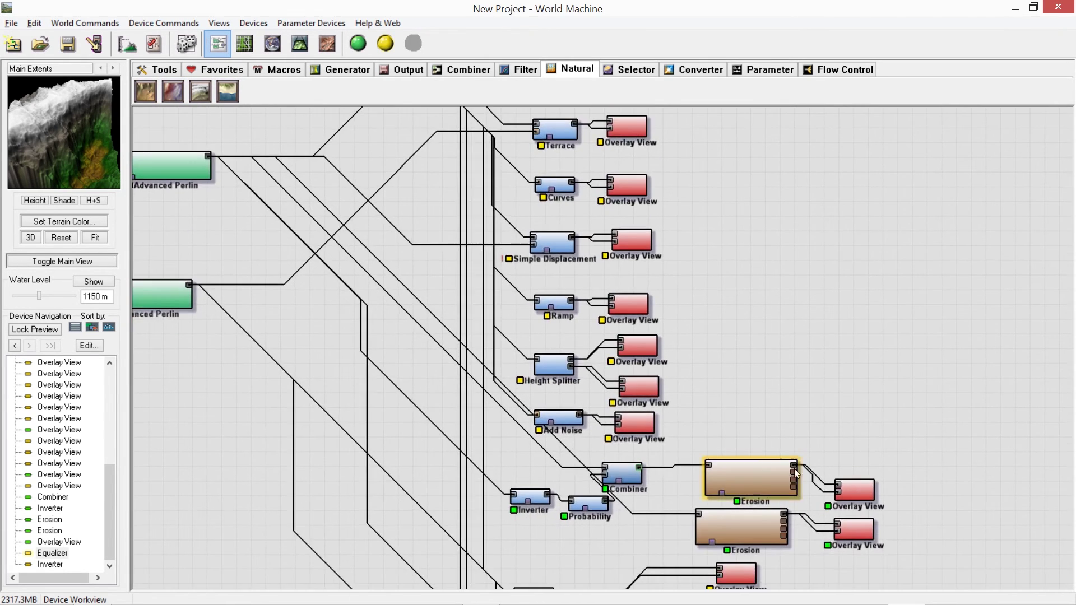
middle_drag(743, 365, 701, 152)
click(521, 72)
middle_drag(561, 291, 592, 120)
click(590, 62)
middle_drag(723, 317, 797, 449)
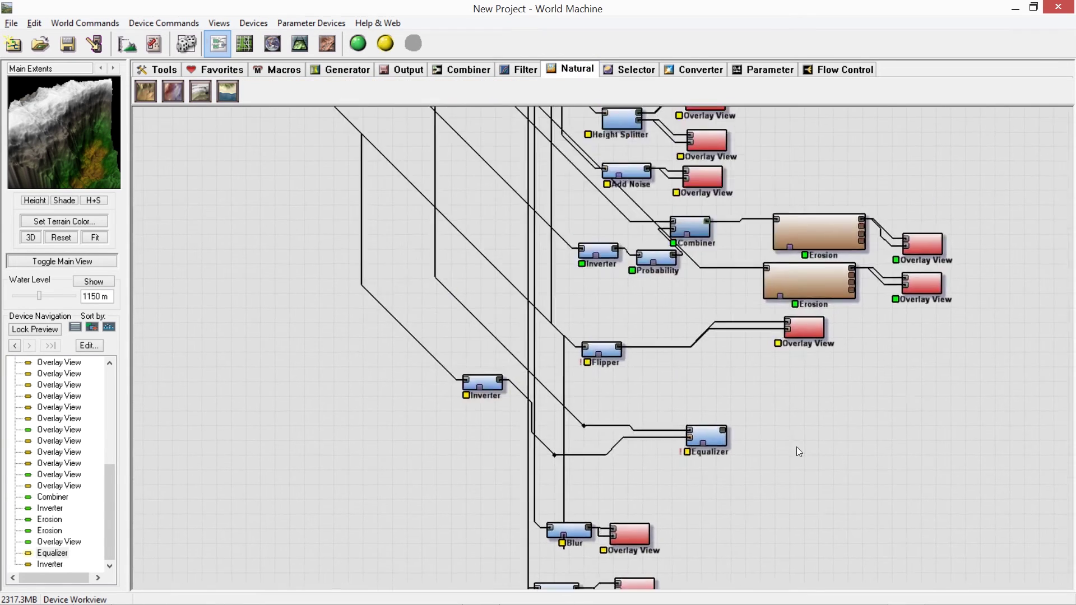
middle_drag(320, 111, 522, 375)
scroll(522, 375, down, 3)
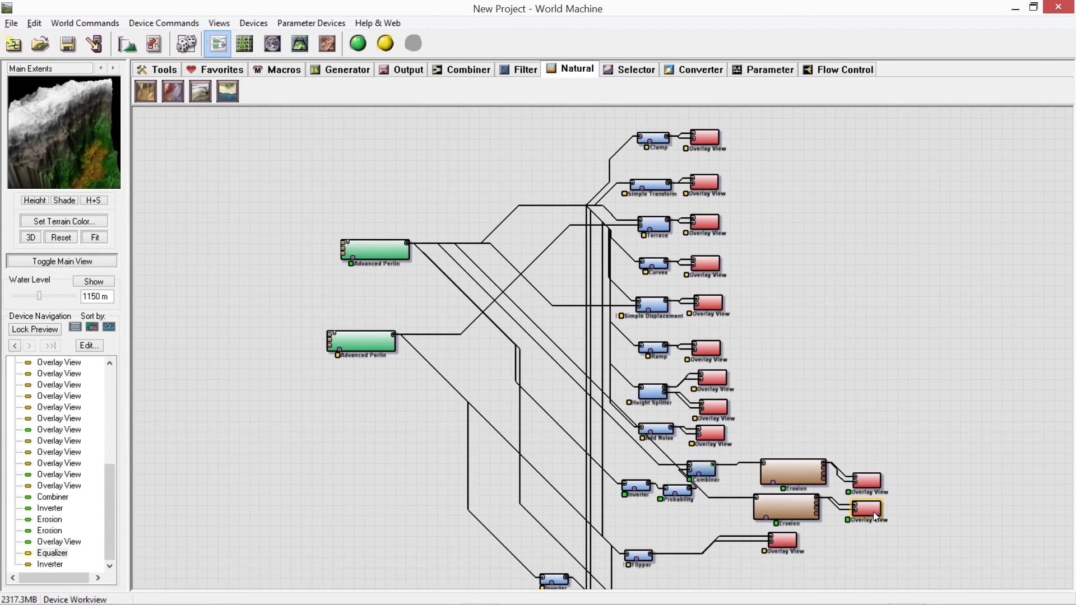
middle_drag(900, 540, 803, 401)
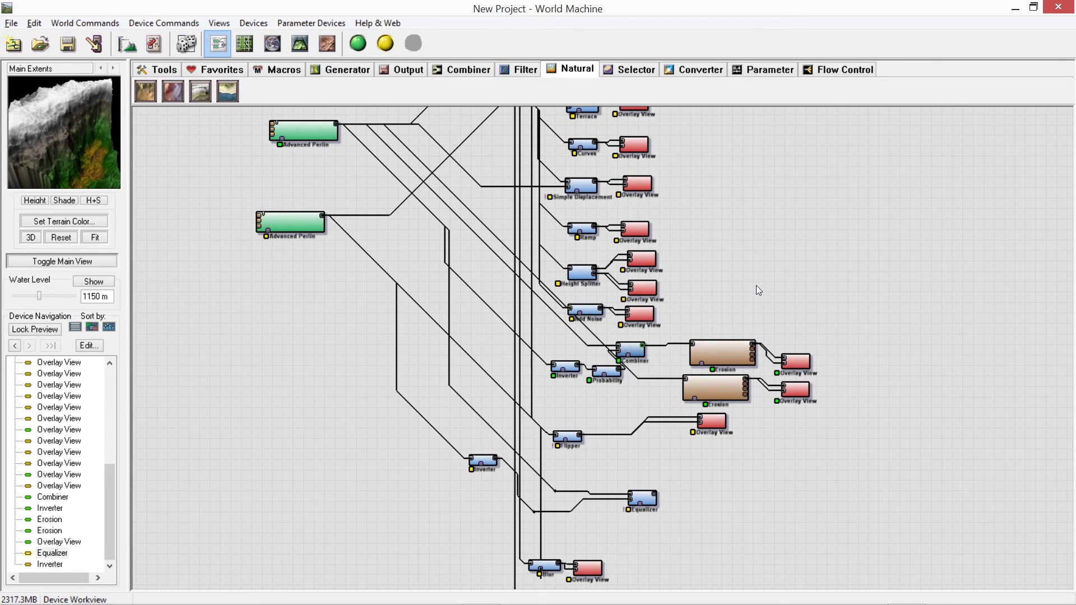
scroll(758, 522, down, 2)
scroll(725, 381, down, 2)
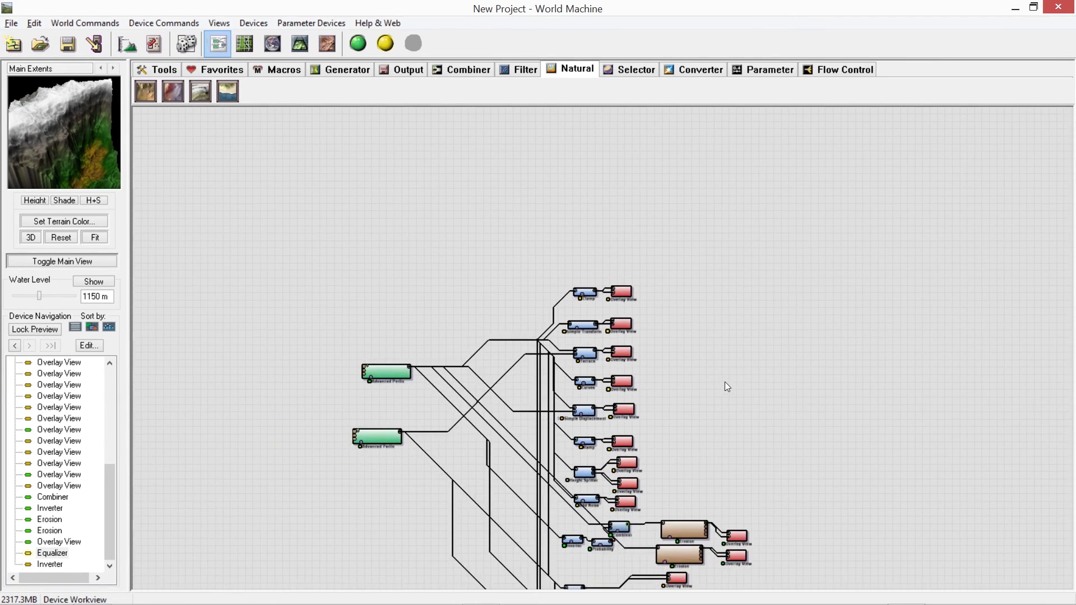
scroll(725, 382, up, 3)
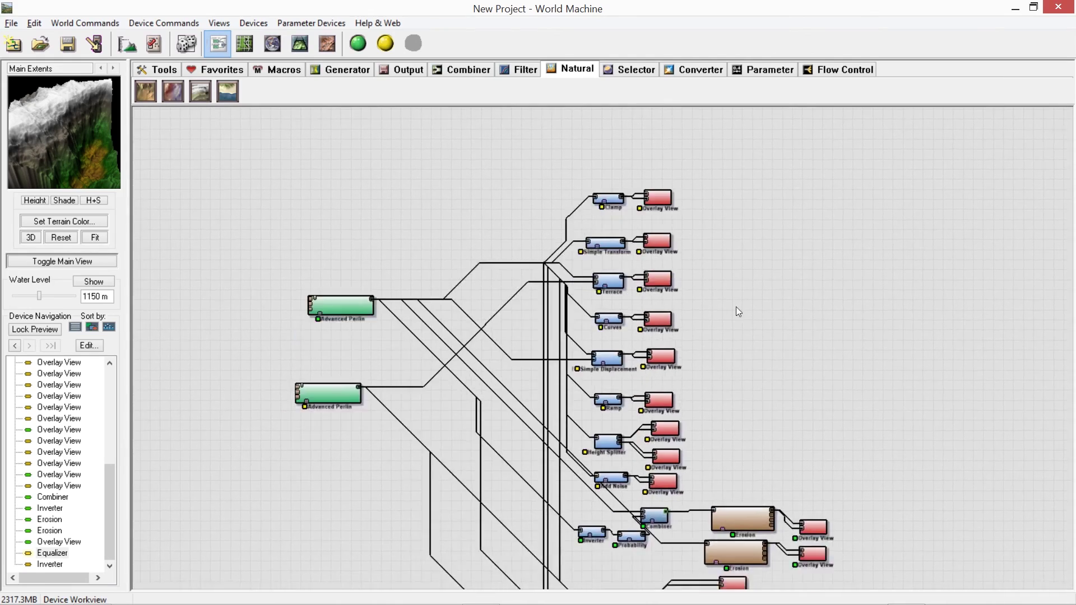
middle_drag(736, 308, 748, 161)
middle_drag(756, 480, 710, 490)
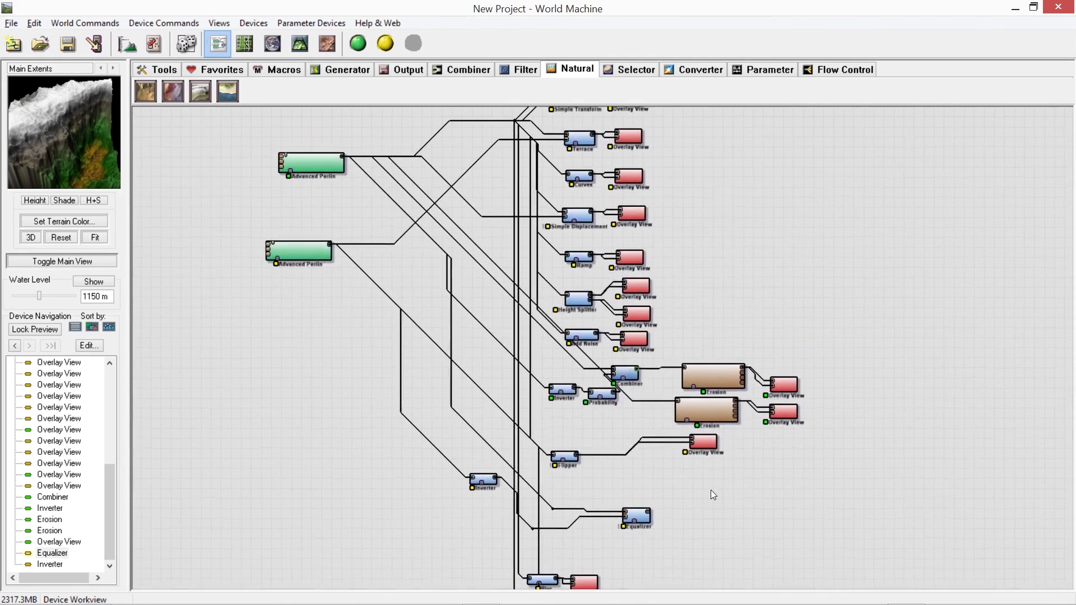
Step: Examine the Equalizer's terrain in the 3D view from a low side angle
click(300, 43)
drag(790, 246, 1005, 189)
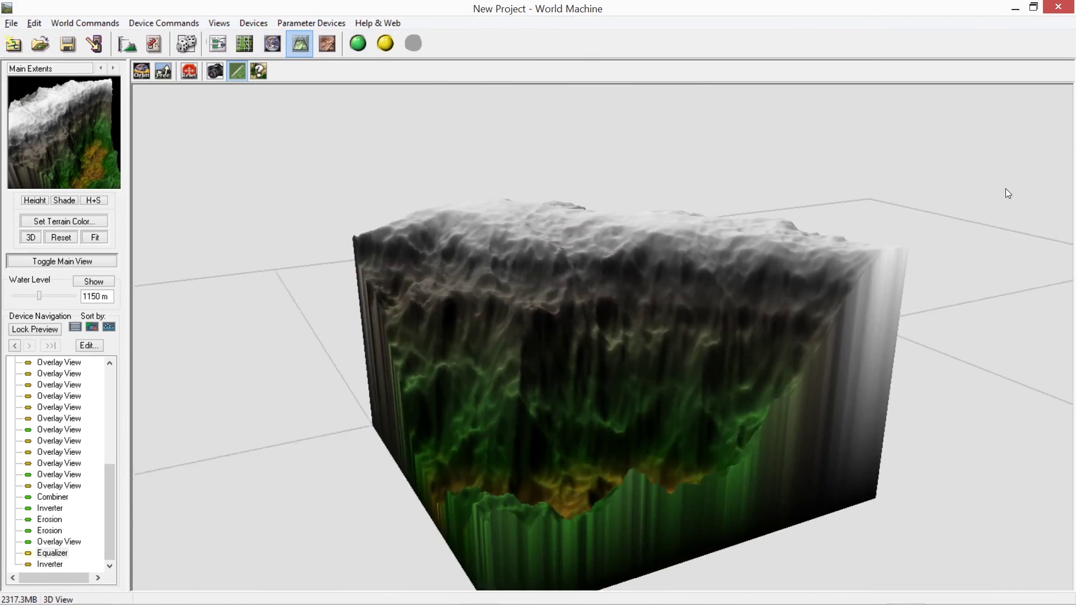